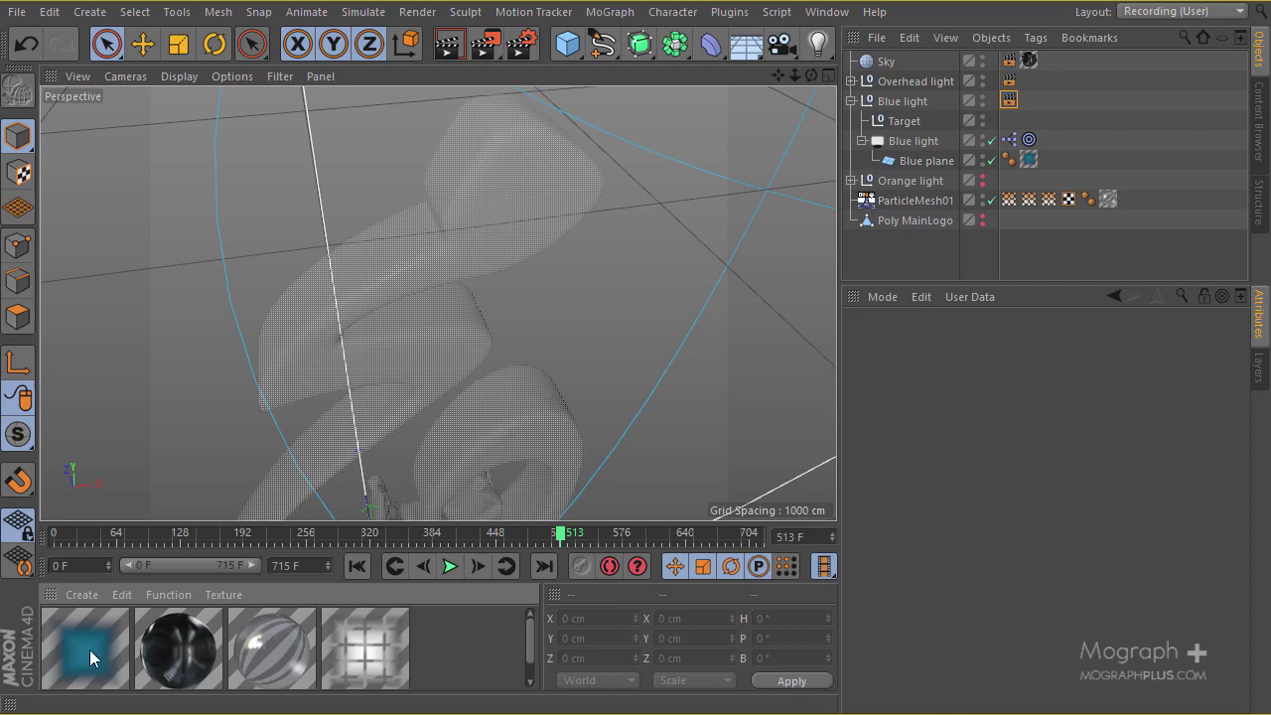
# Step: Duplicate the blue light material and rename the copy "Orange Light Mat"
pyautogui.doubleClick(60, 636)
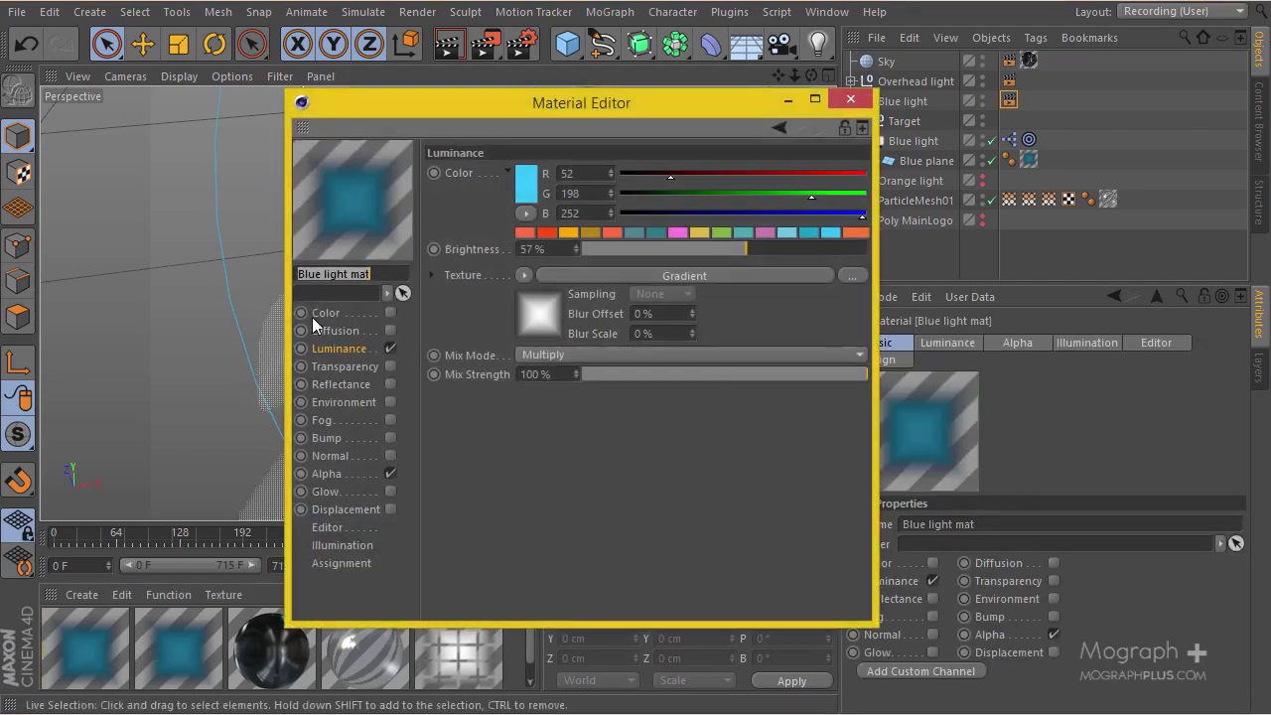
pyautogui.doubleClick(307, 270)
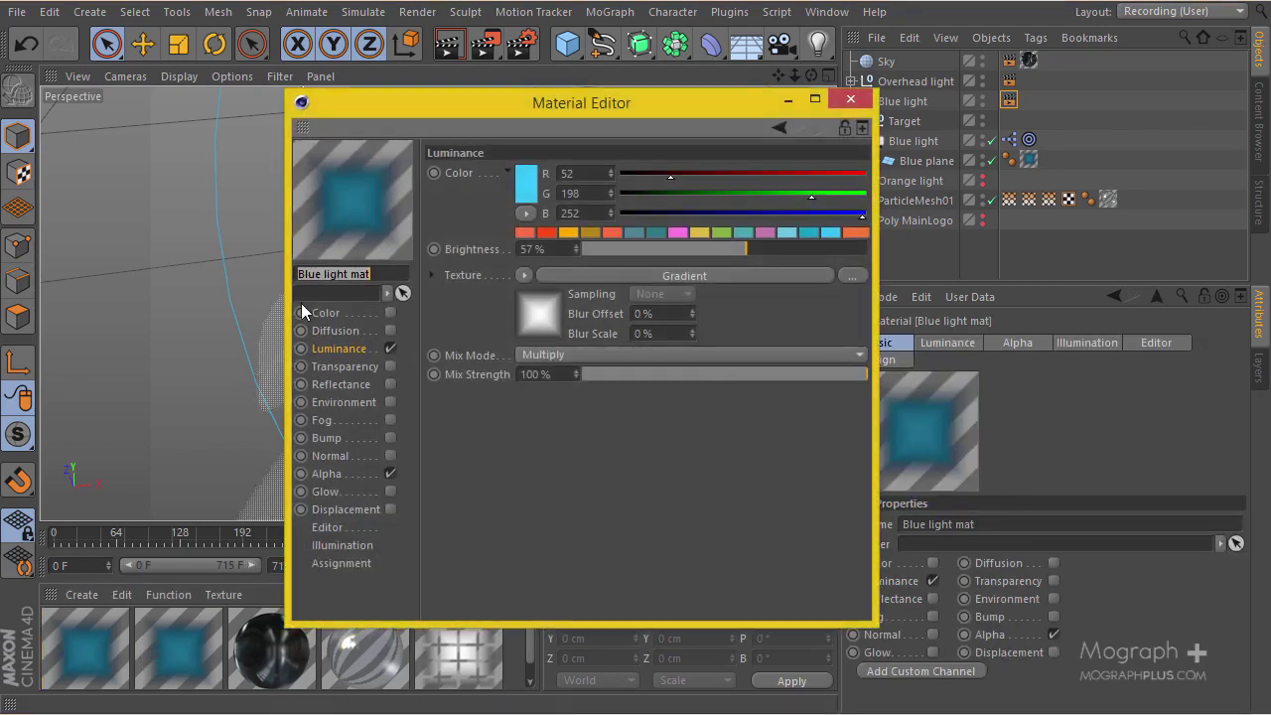
pyautogui.write('O')
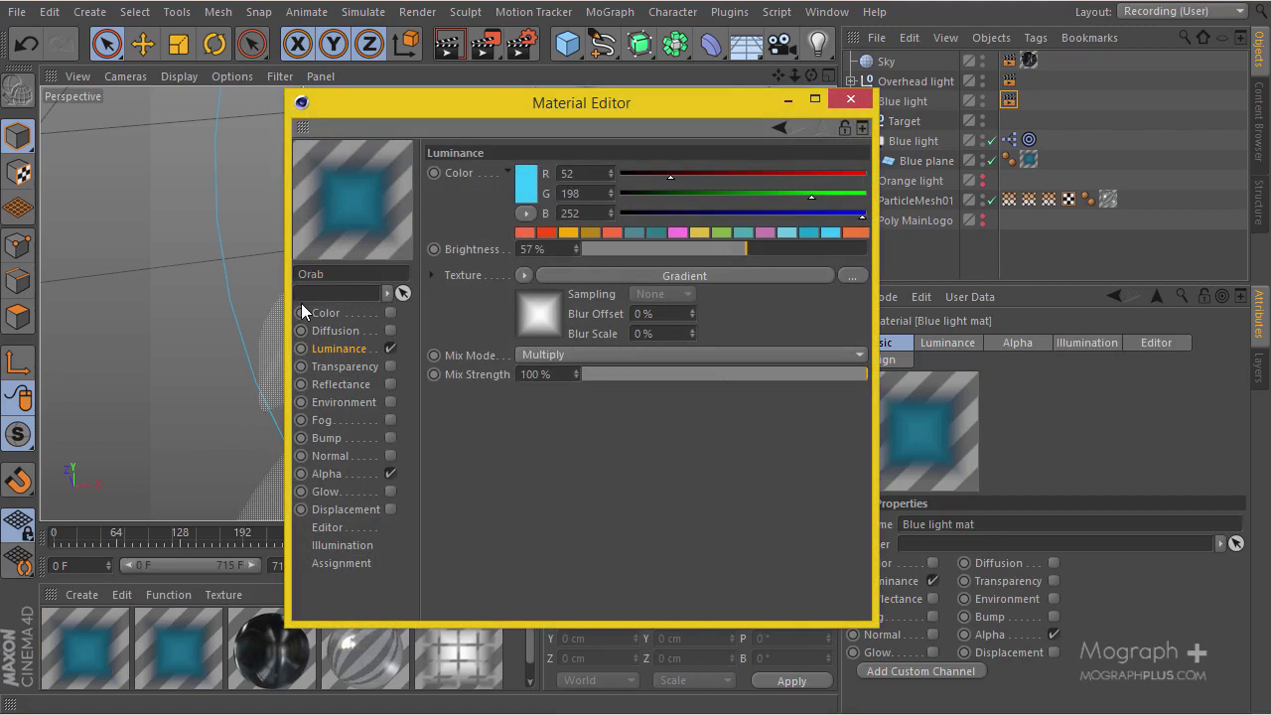
pyautogui.write('range Light Mat')
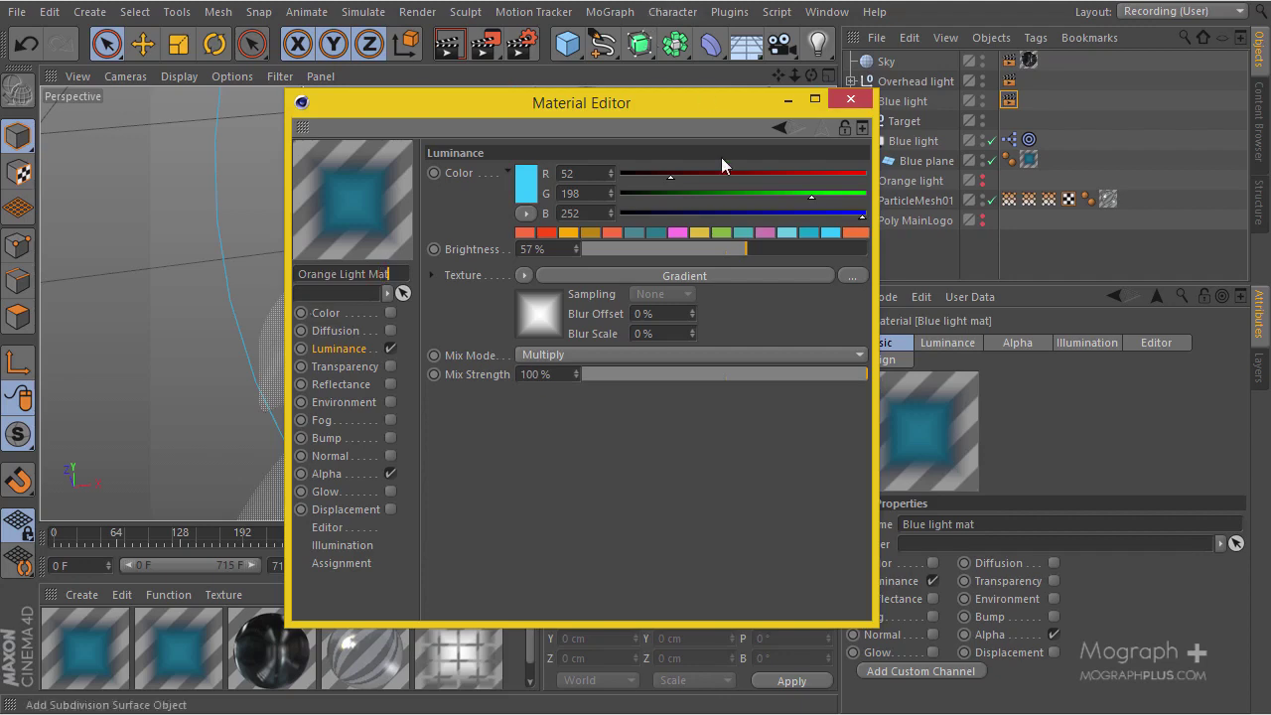
pyautogui.press('Return')
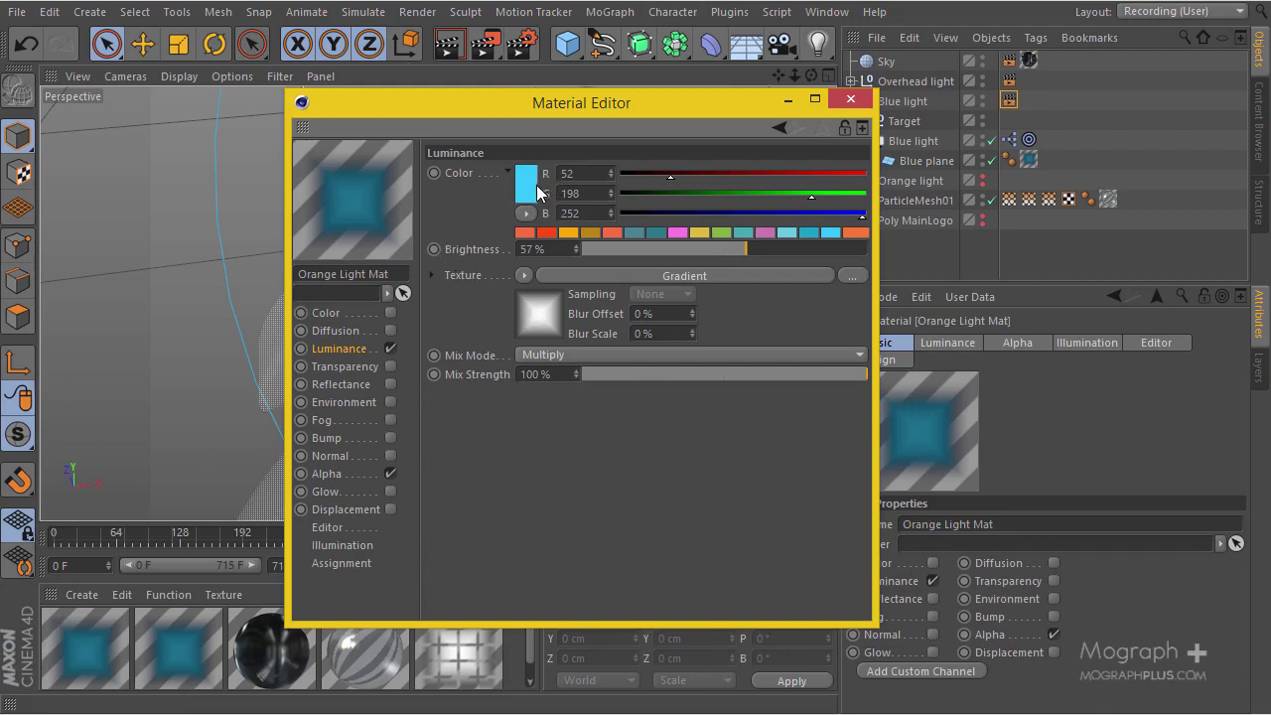
# Step: Set the orange material's luminance color to RGB 252, 122, 52 and its brightness to 100%
pyautogui.click(860, 231)
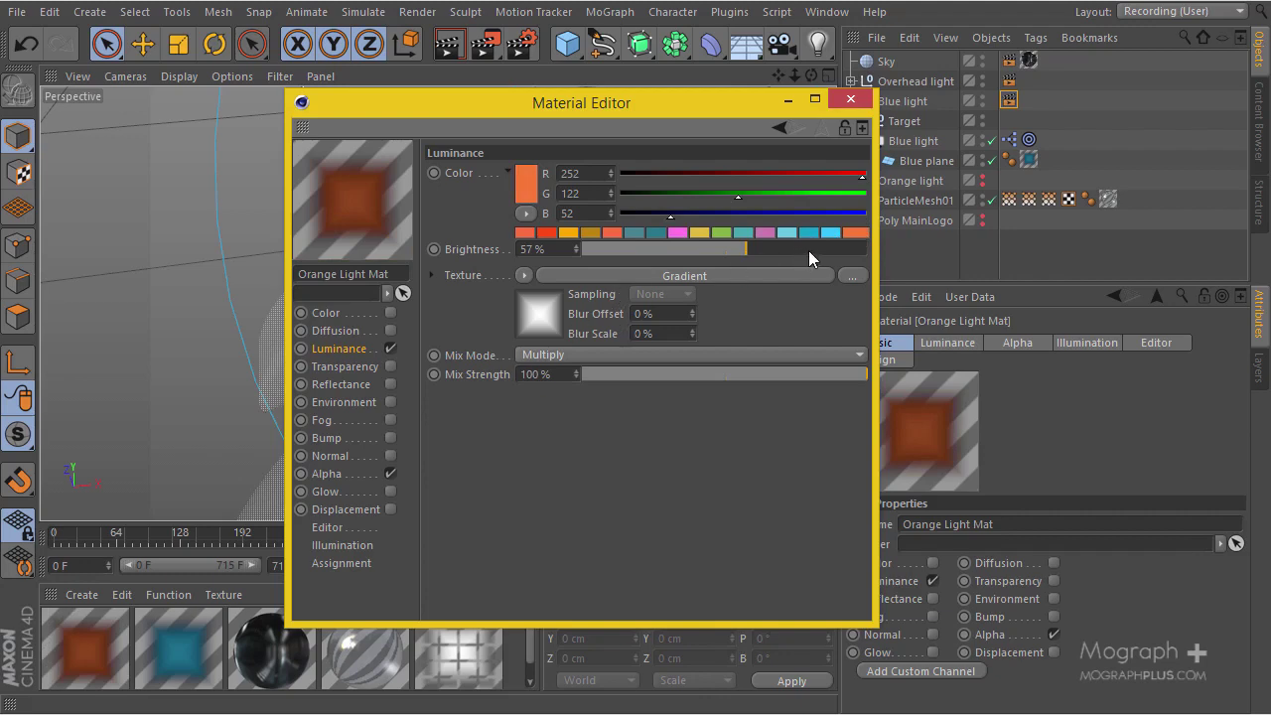
pyautogui.moveTo(809, 250); pyautogui.dragTo(876, 254)
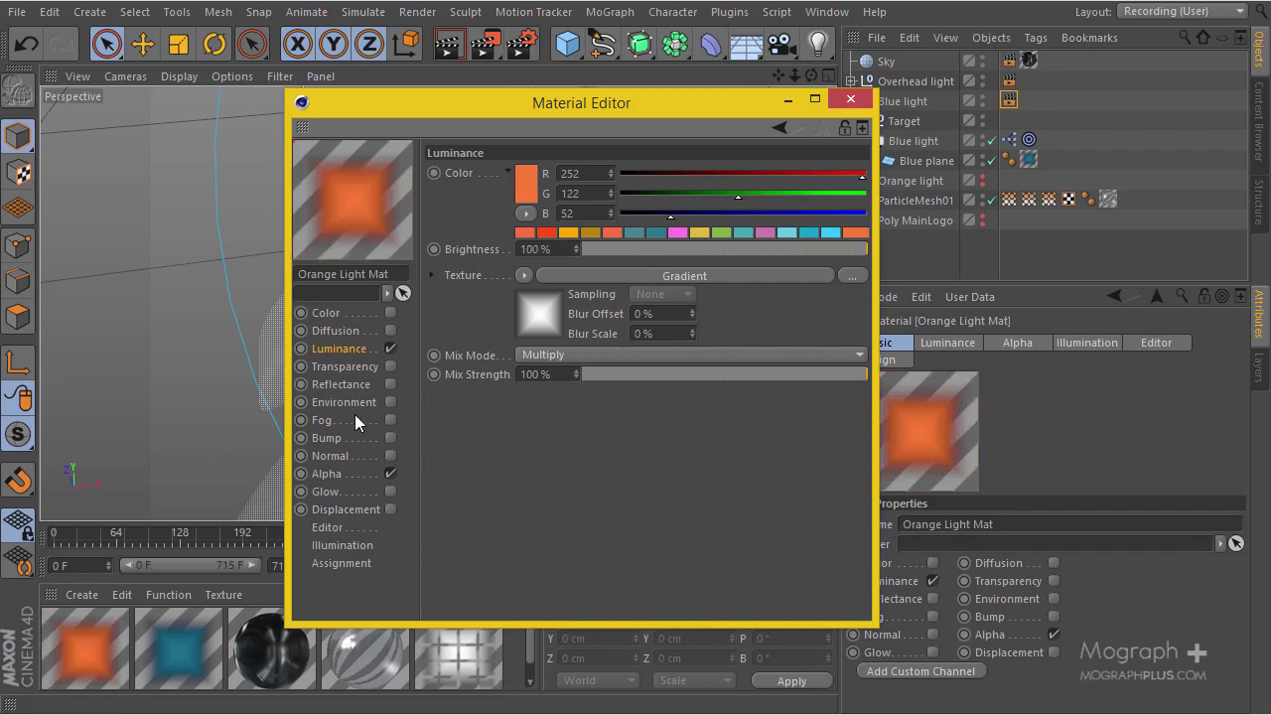
# Step: Clear the alpha channel's texture, load a new Gradient shader in its place and open its settings
pyautogui.click(349, 473)
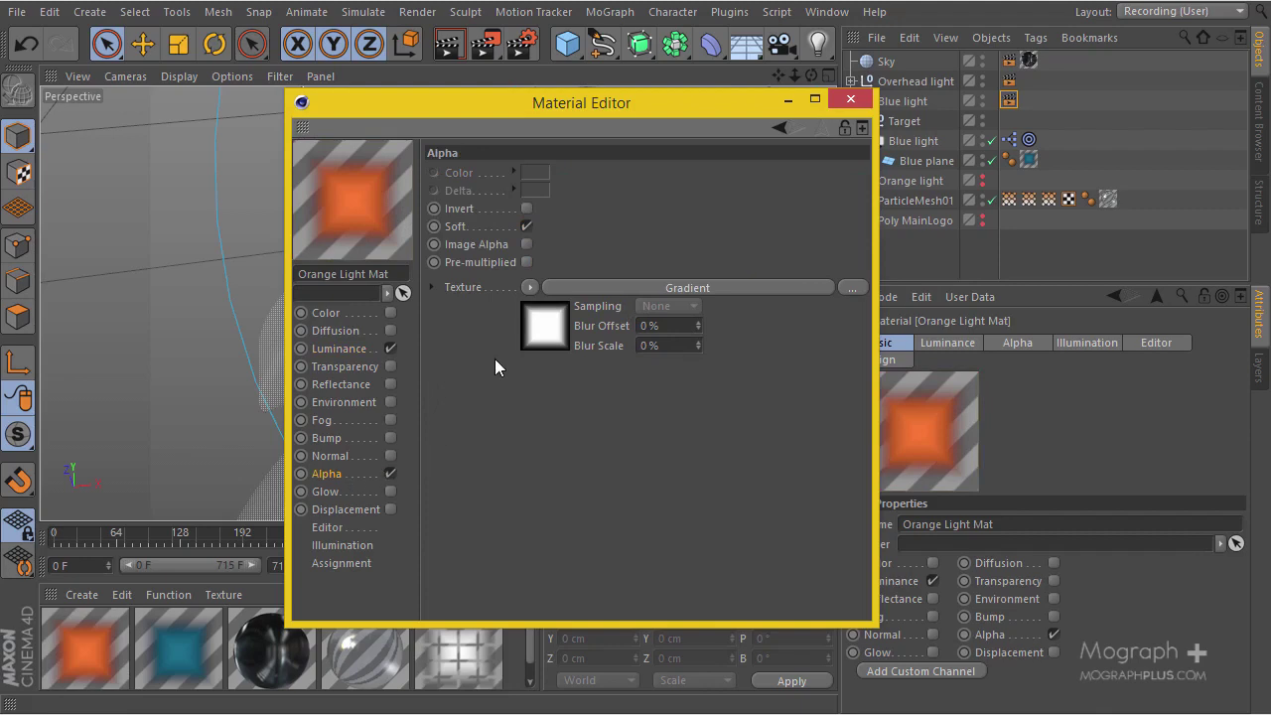
pyautogui.click(531, 288)
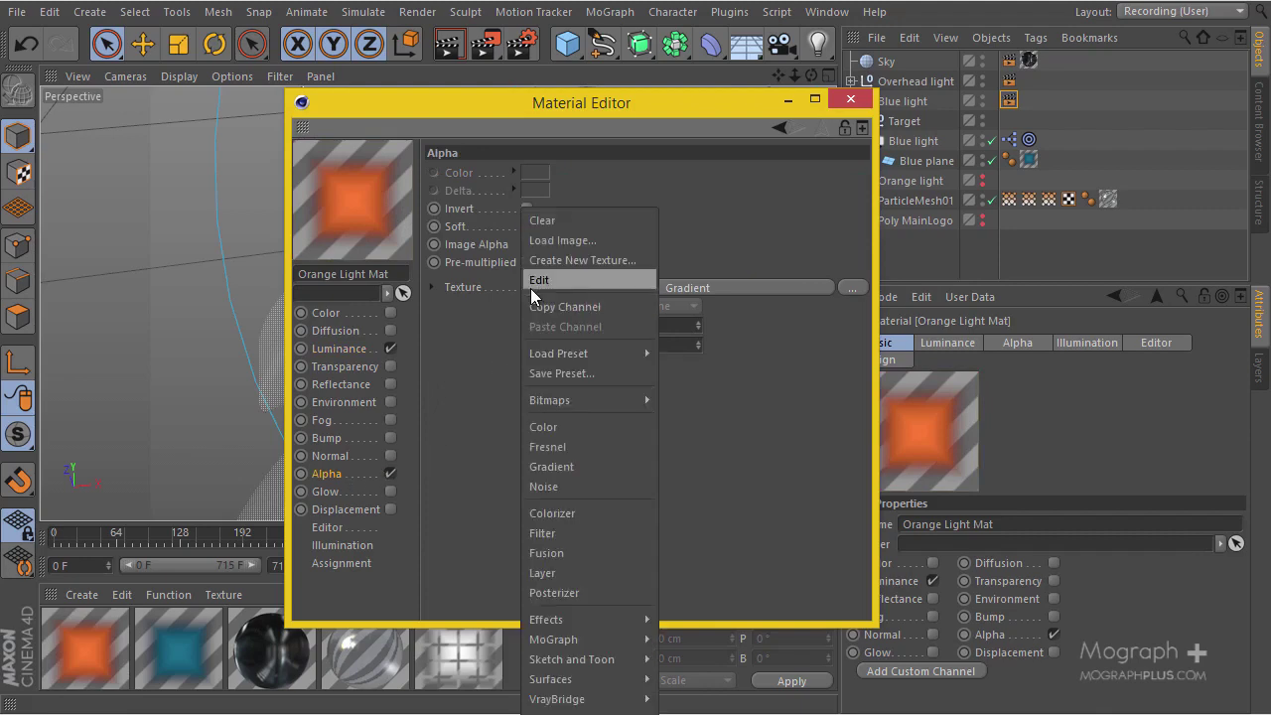
pyautogui.click(564, 220)
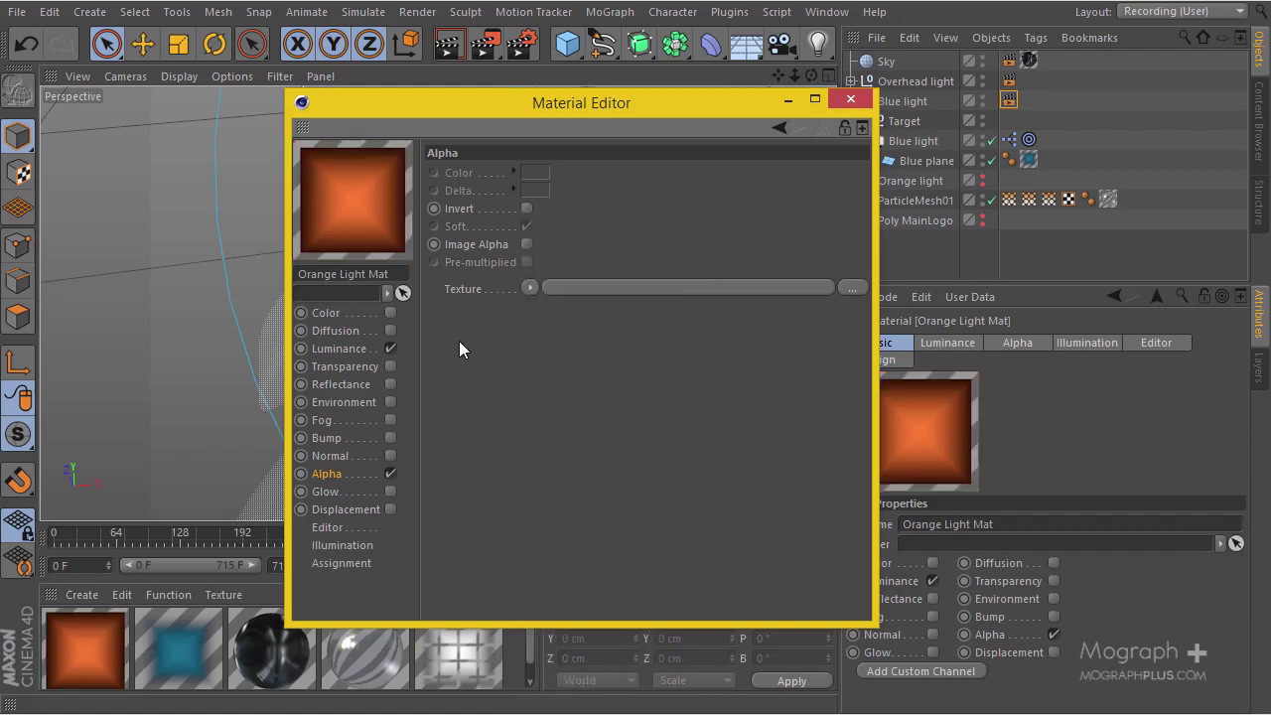
pyautogui.click(354, 349)
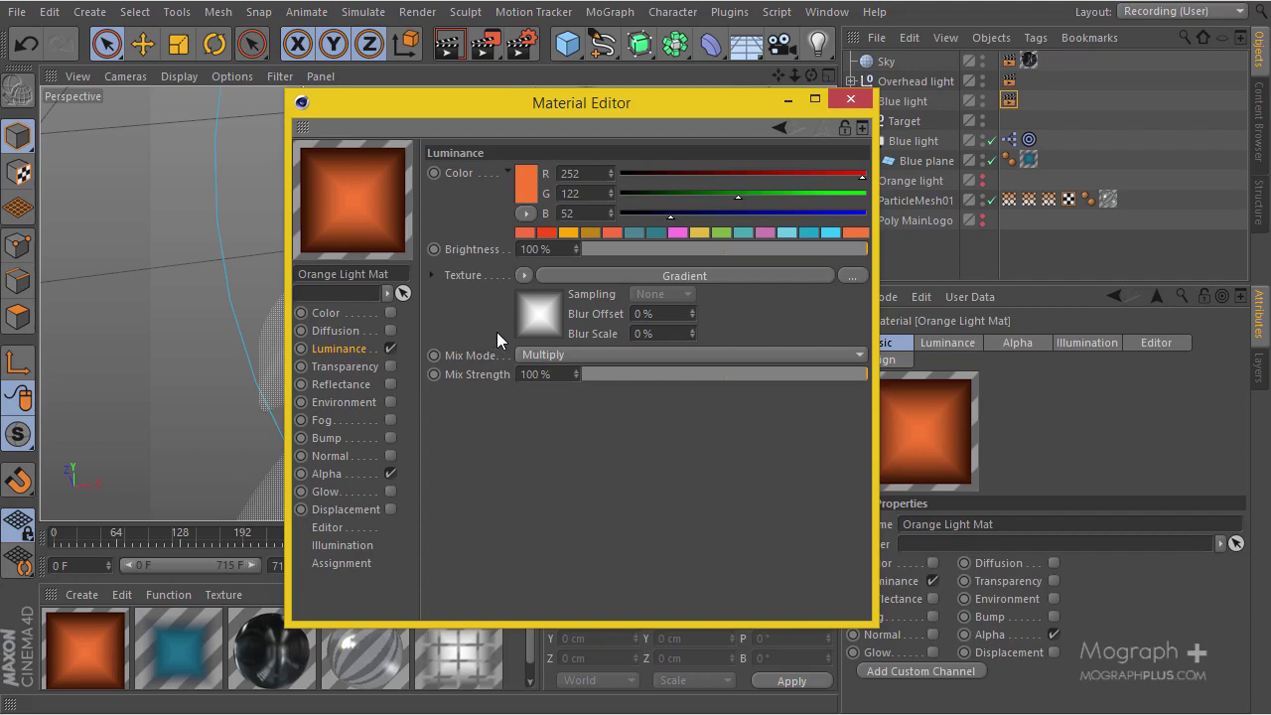
pyautogui.click(328, 473)
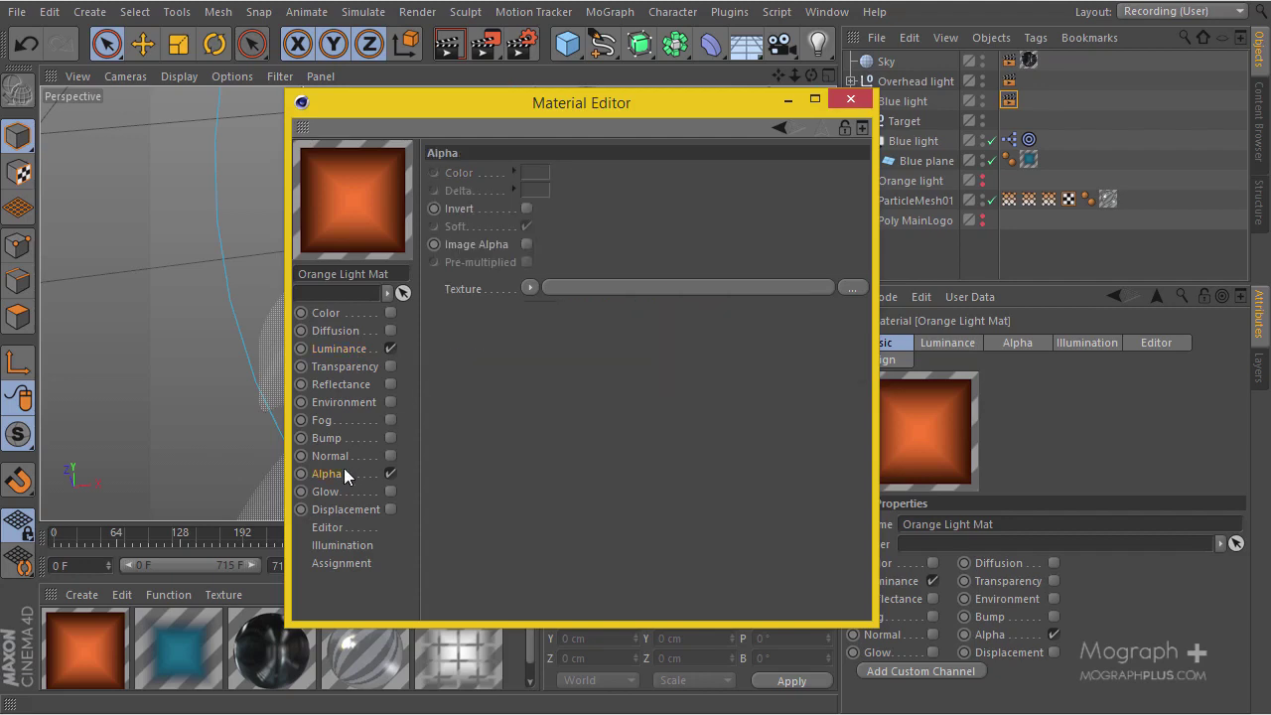
pyautogui.click(529, 288)
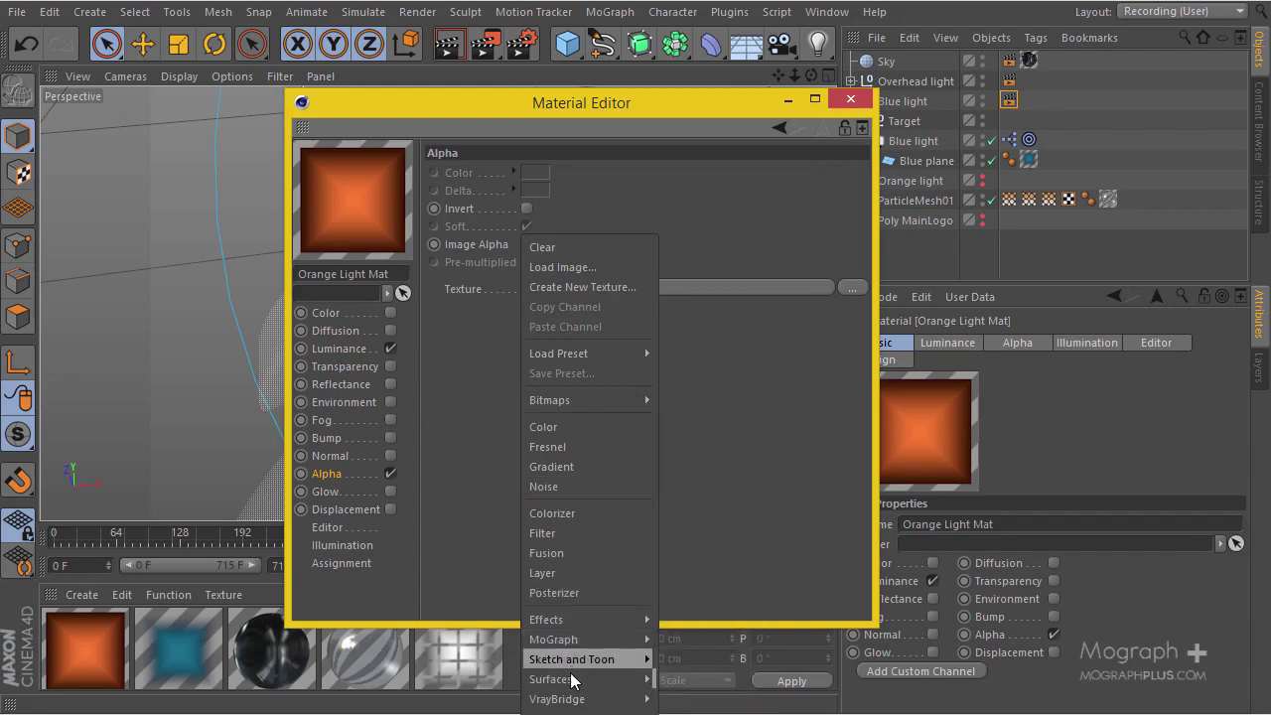
pyautogui.moveTo(572, 683)
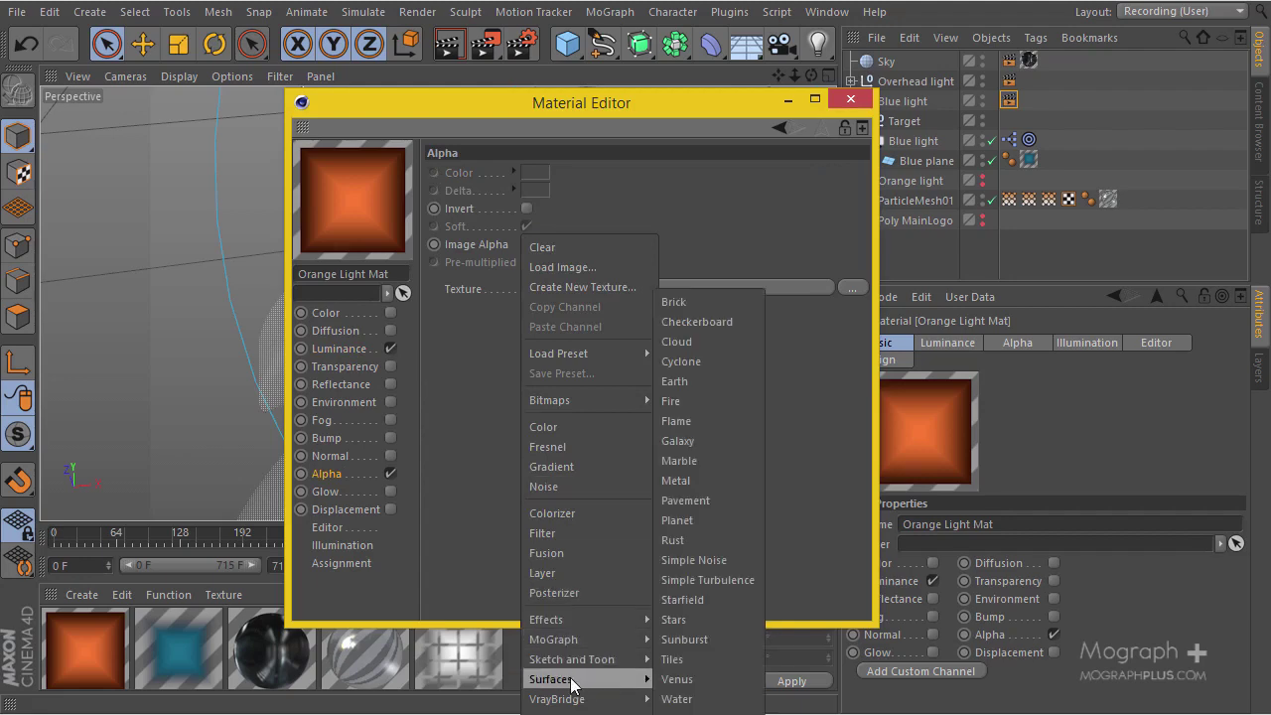
pyautogui.click(603, 463)
pyautogui.click(547, 323)
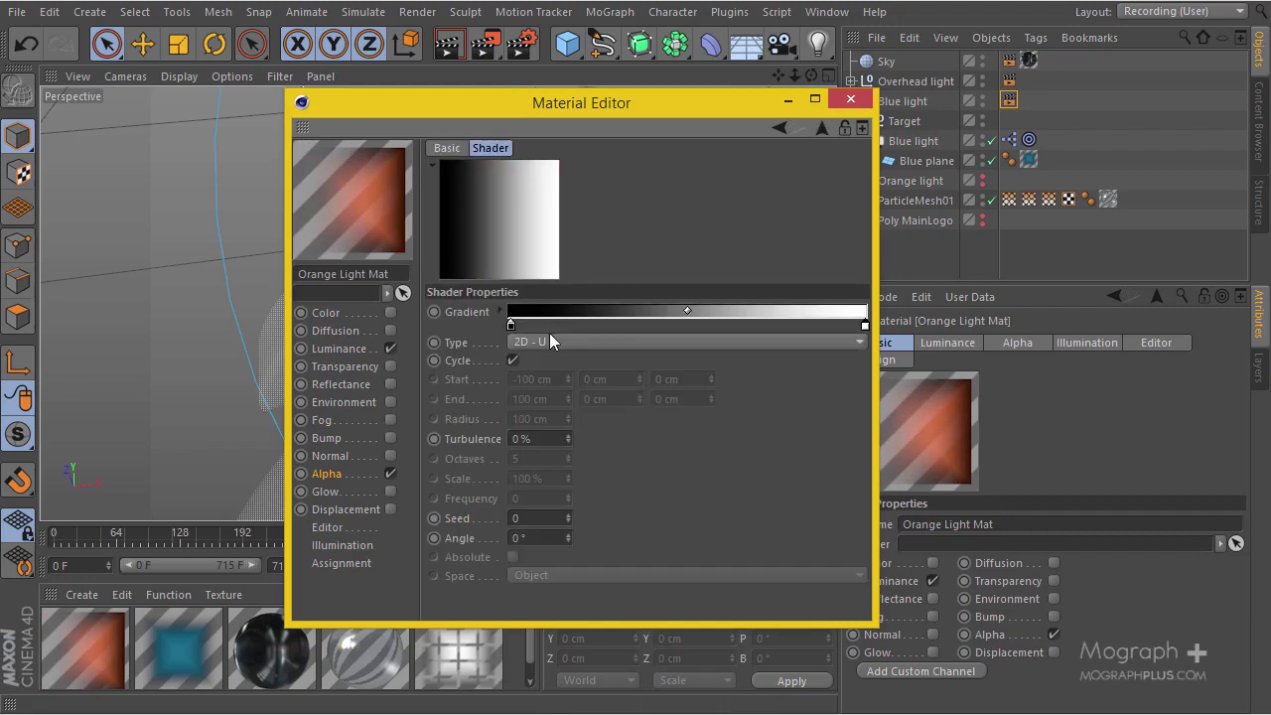
# Step: Set the alpha gradient's type to 2D - V and its knot interpolation to None
pyautogui.click(549, 341)
pyautogui.click(592, 378)
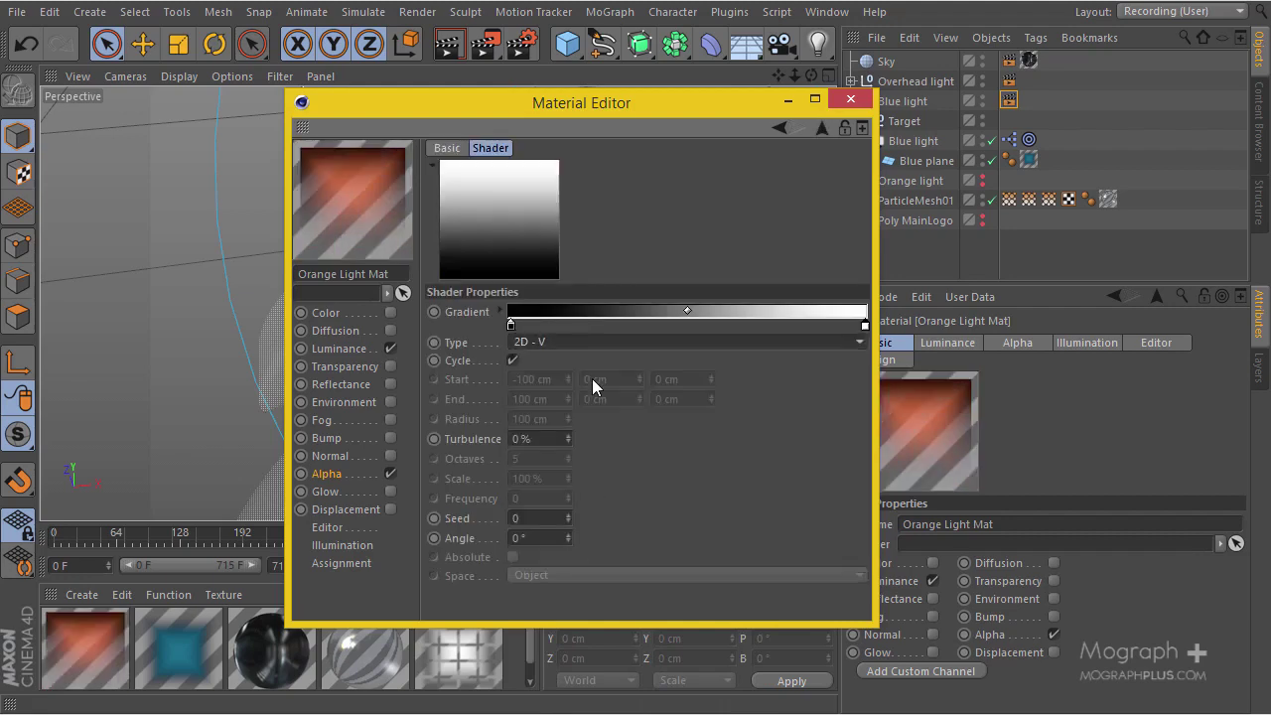
pyautogui.click(564, 340)
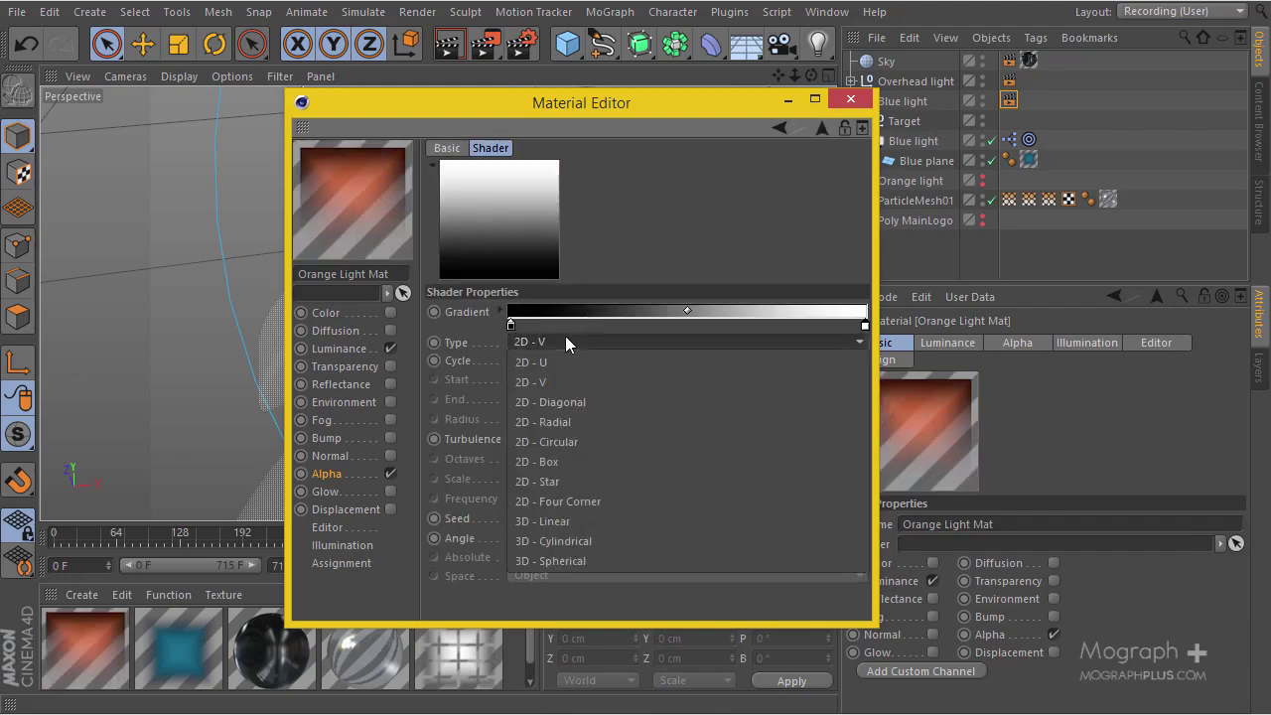
pyautogui.click(540, 337)
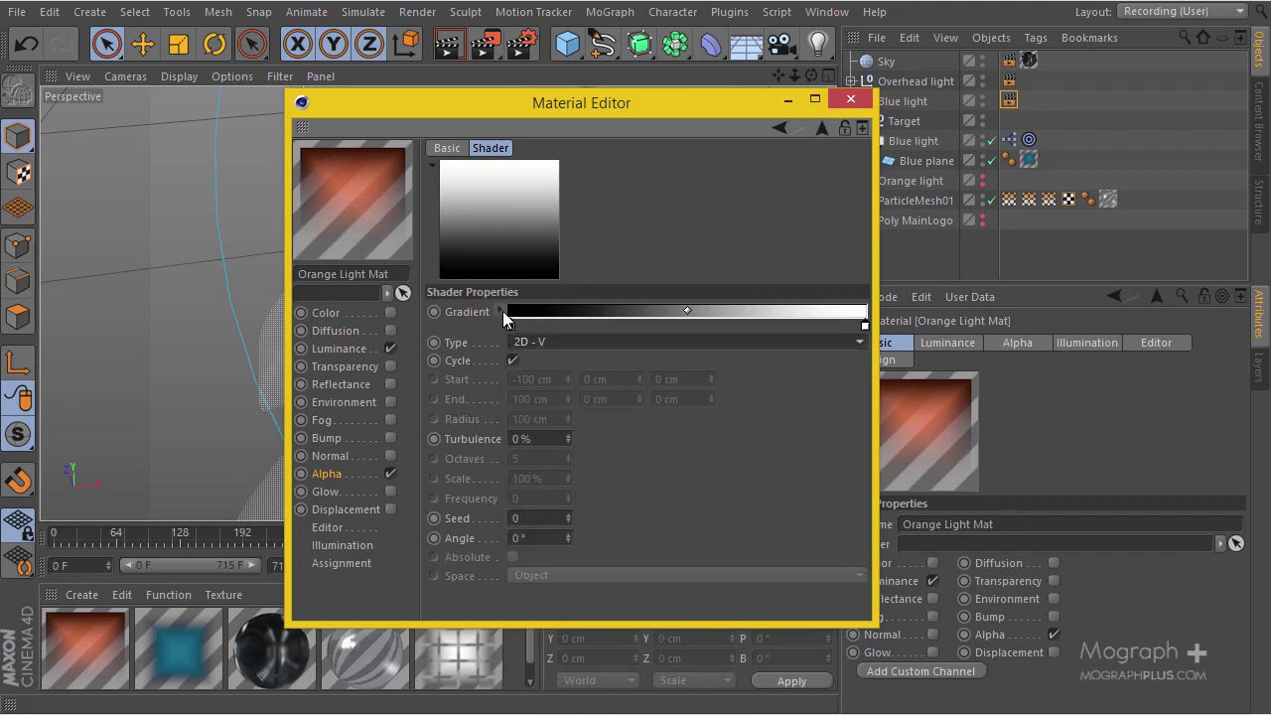
pyautogui.click(502, 311)
pyautogui.click(651, 346)
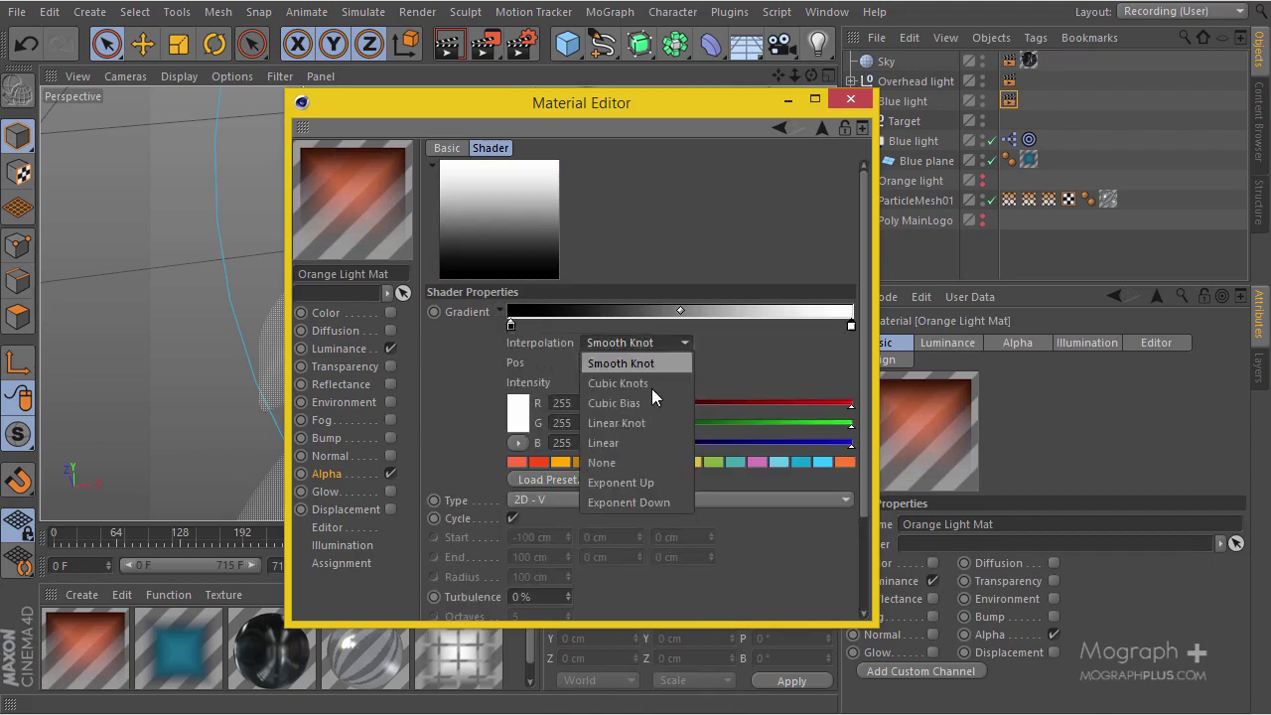
pyautogui.click(640, 458)
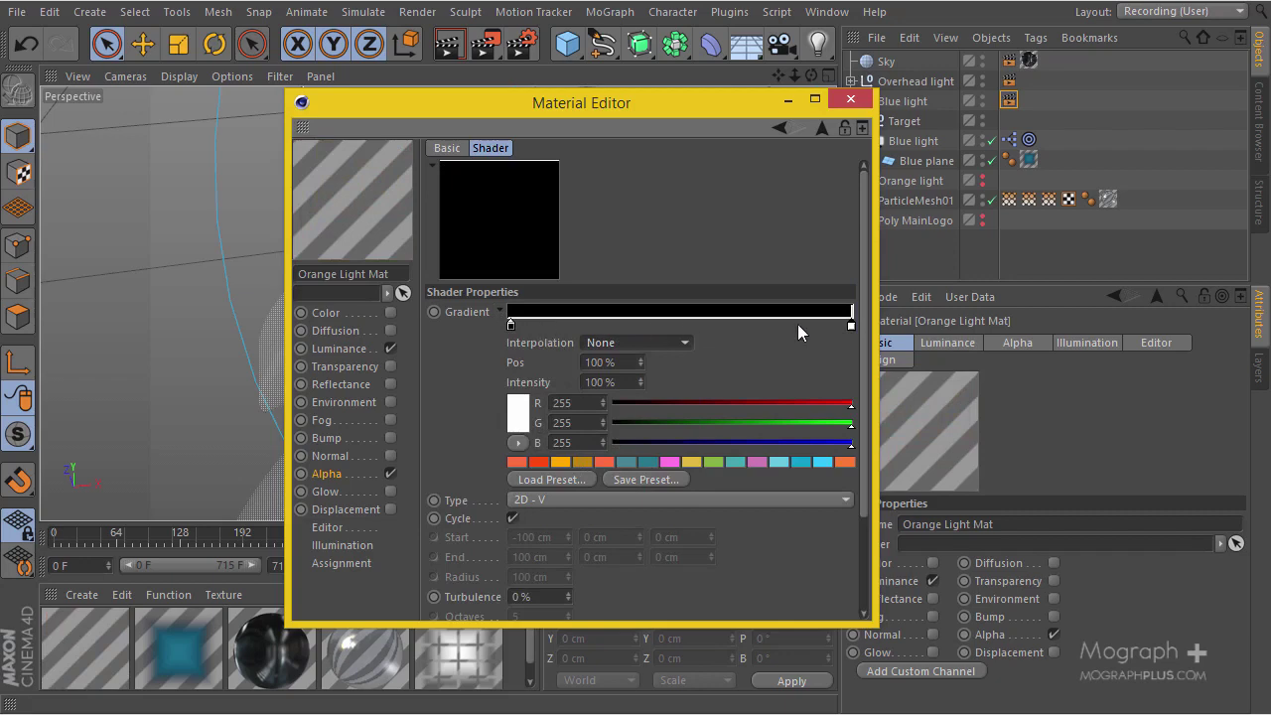
# Step: Move the alpha gradient's white knot to position 33.333%
pyautogui.moveTo(846, 332); pyautogui.dragTo(597, 327)
pyautogui.doubleClick(608, 363)
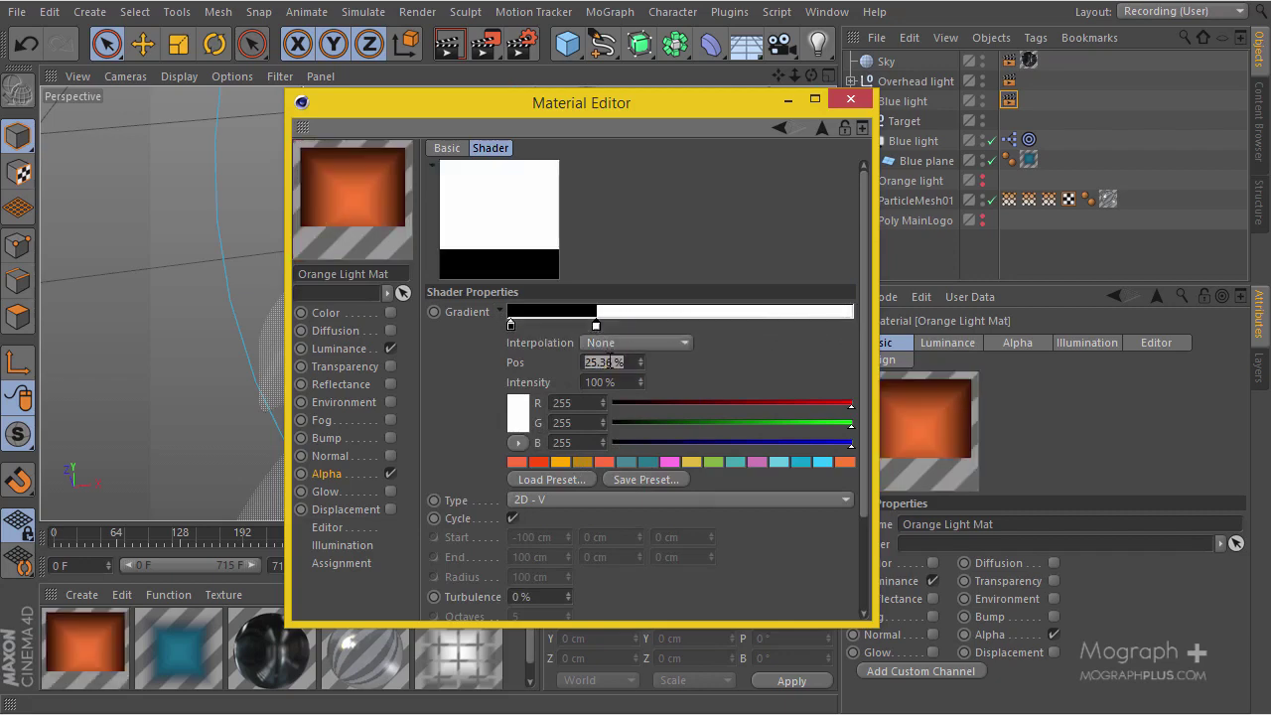
pyautogui.write('33.333')
pyautogui.press('Return')
# Step: Add a third knot to the alpha gradient, color it black (RGB 0, 0, 0) and place it at 66.667%
pyautogui.click(743, 326)
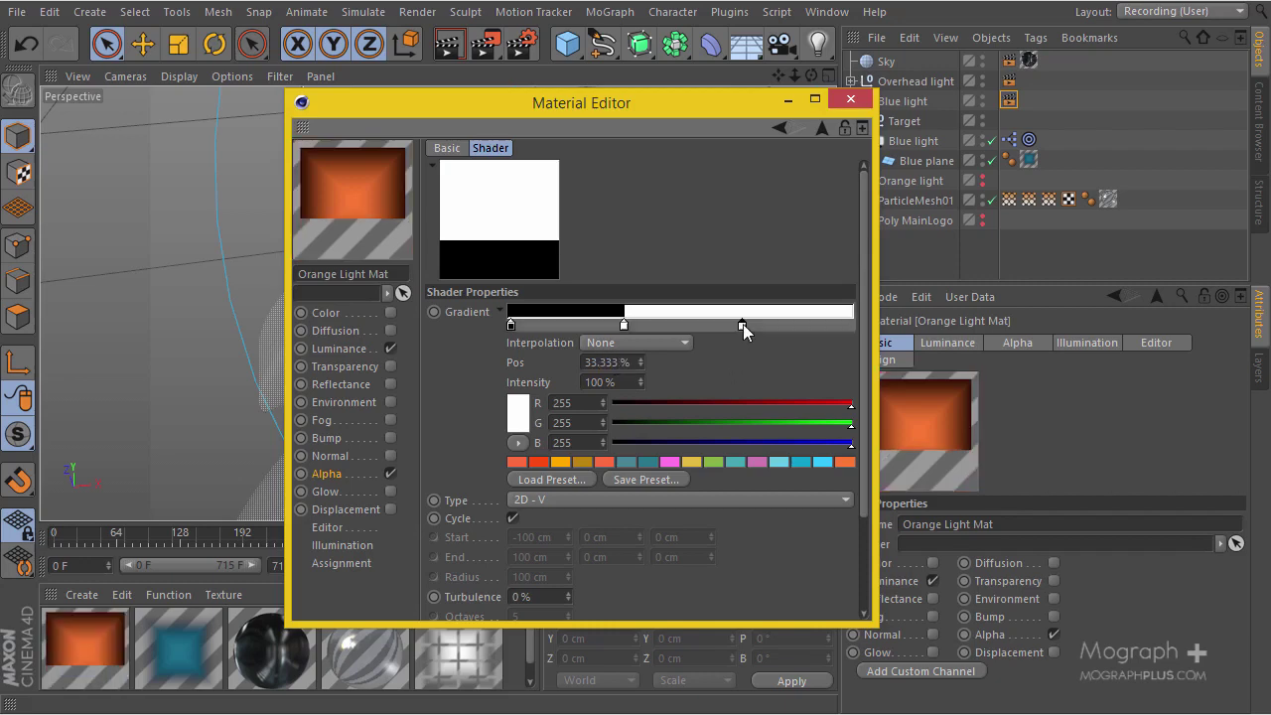
pyautogui.moveTo(601, 402); pyautogui.dragTo(594, 439)
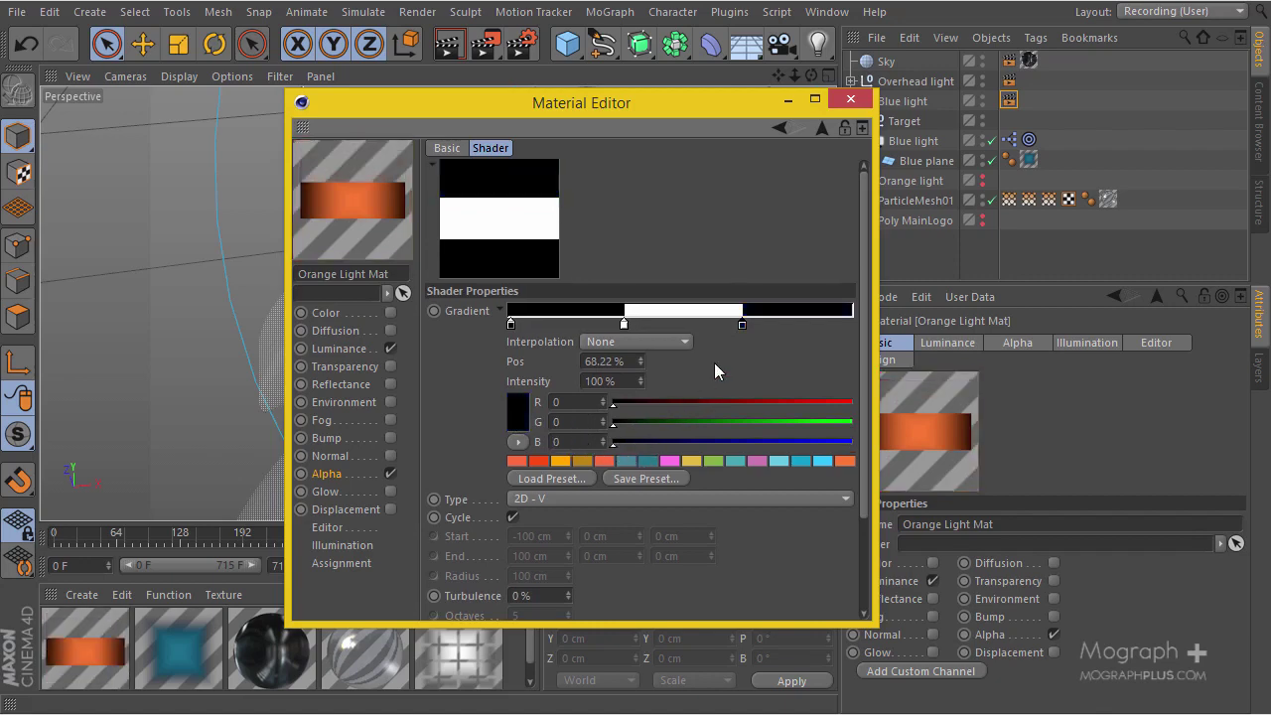
pyautogui.doubleClick(602, 361)
pyautogui.write('66.6666')
pyautogui.press('Return')
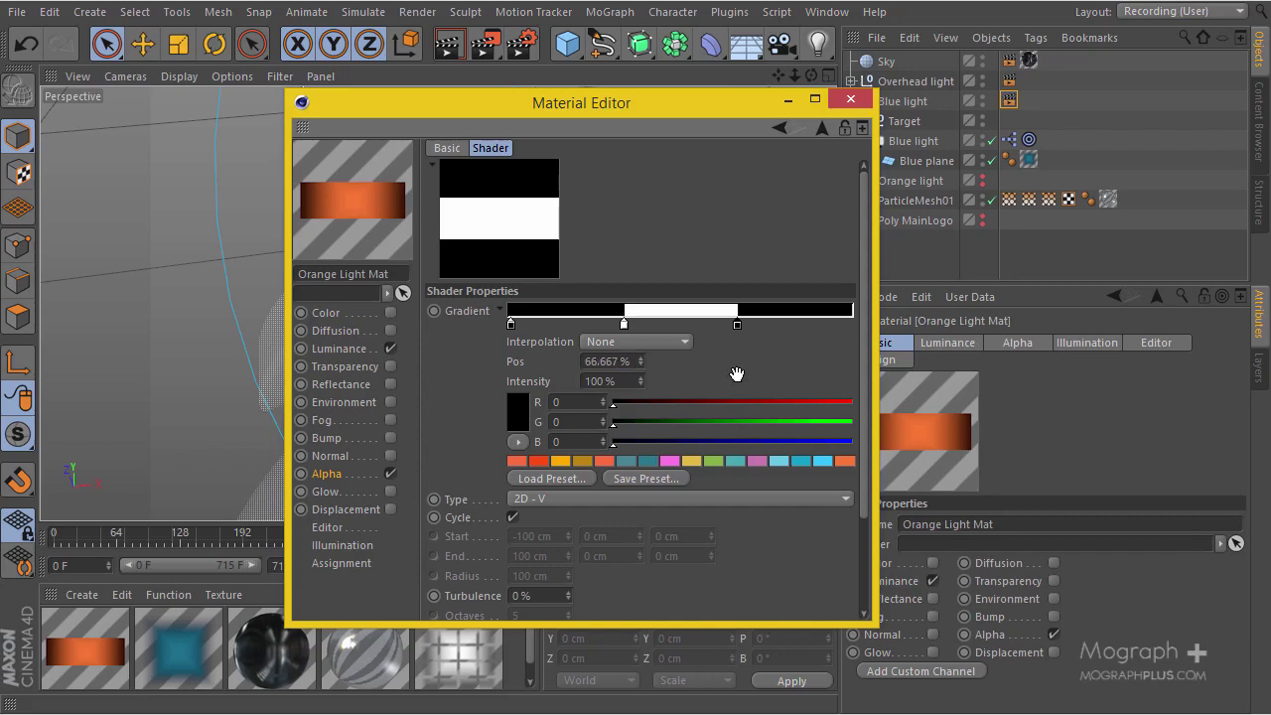
pyautogui.rightClick(646, 313)
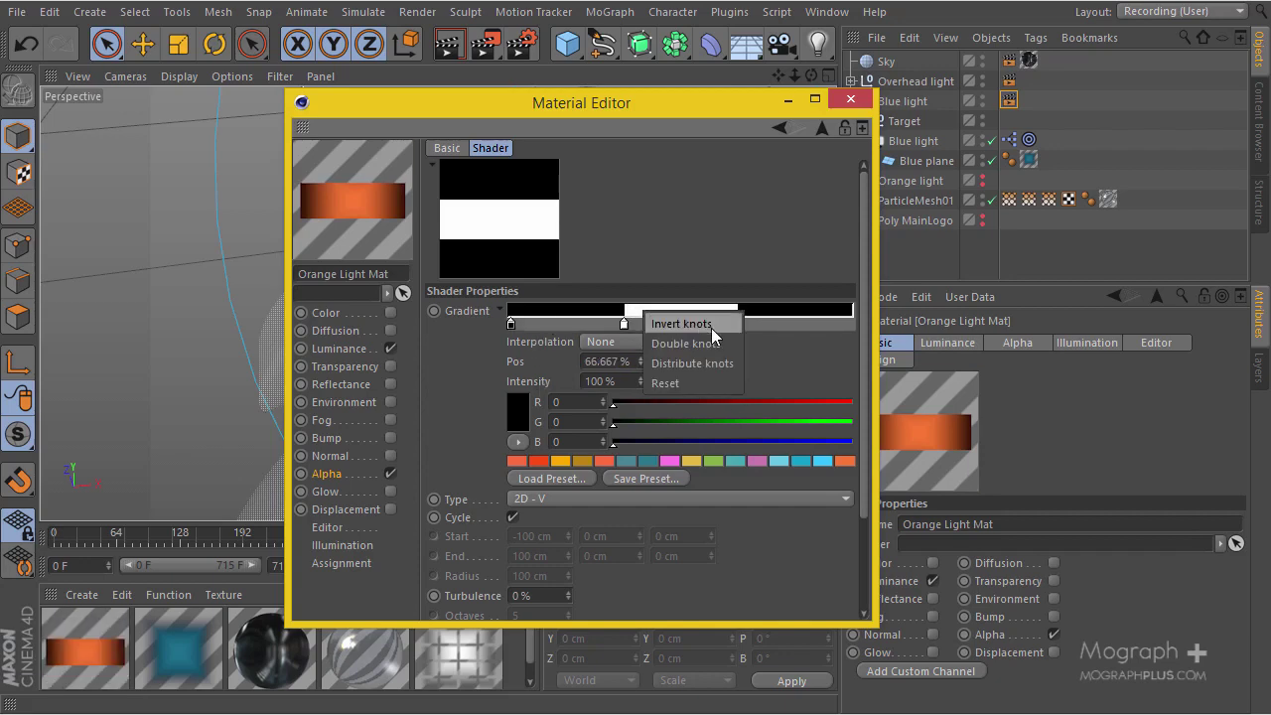
pyautogui.click(681, 324)
pyautogui.hotkey('ctrl', 'z')
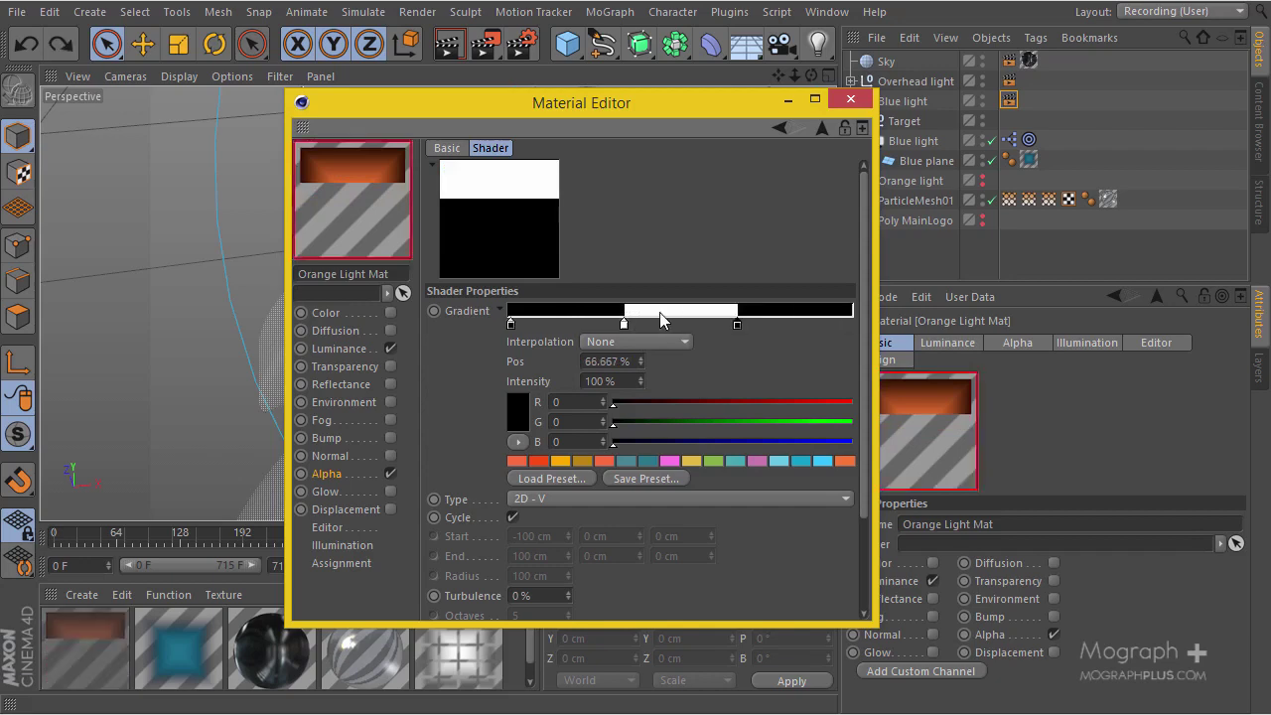
# Step: Double the alpha gradient's knots three times to multiply the black and white stripes
pyautogui.rightClick(660, 315)
pyautogui.click(711, 345)
pyautogui.rightClick(658, 316)
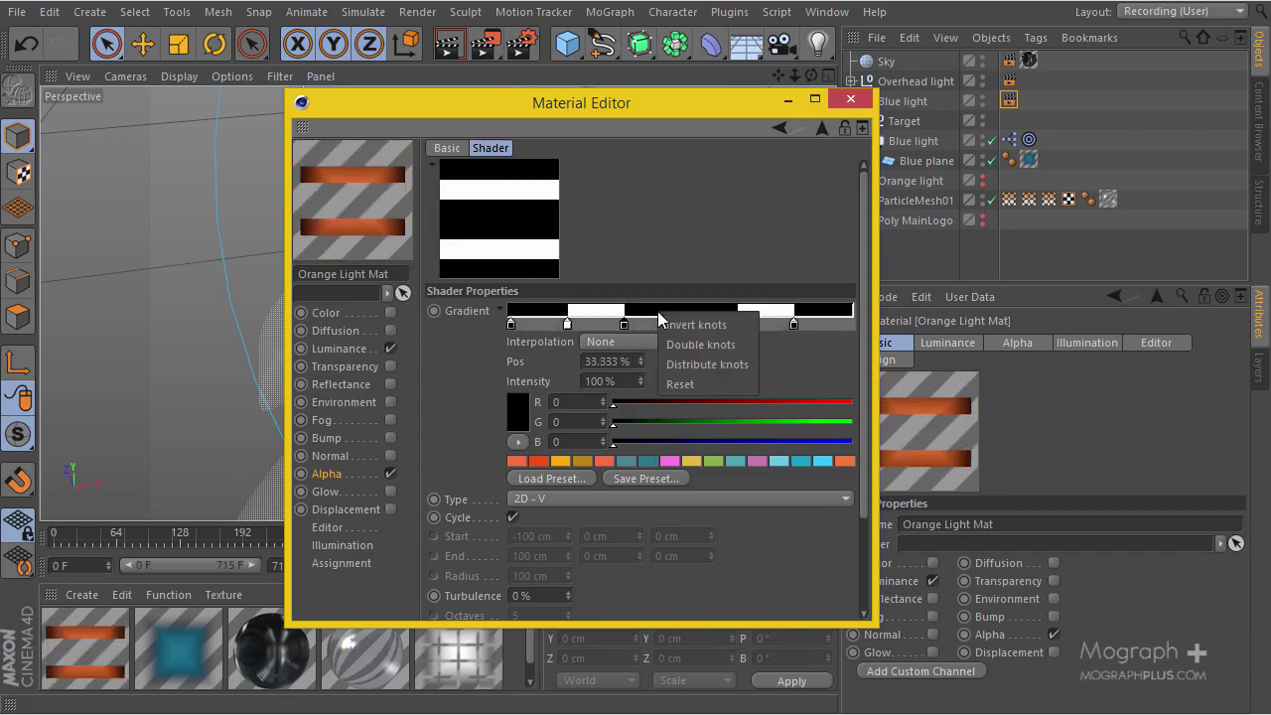
pyautogui.click(726, 345)
pyautogui.rightClick(664, 318)
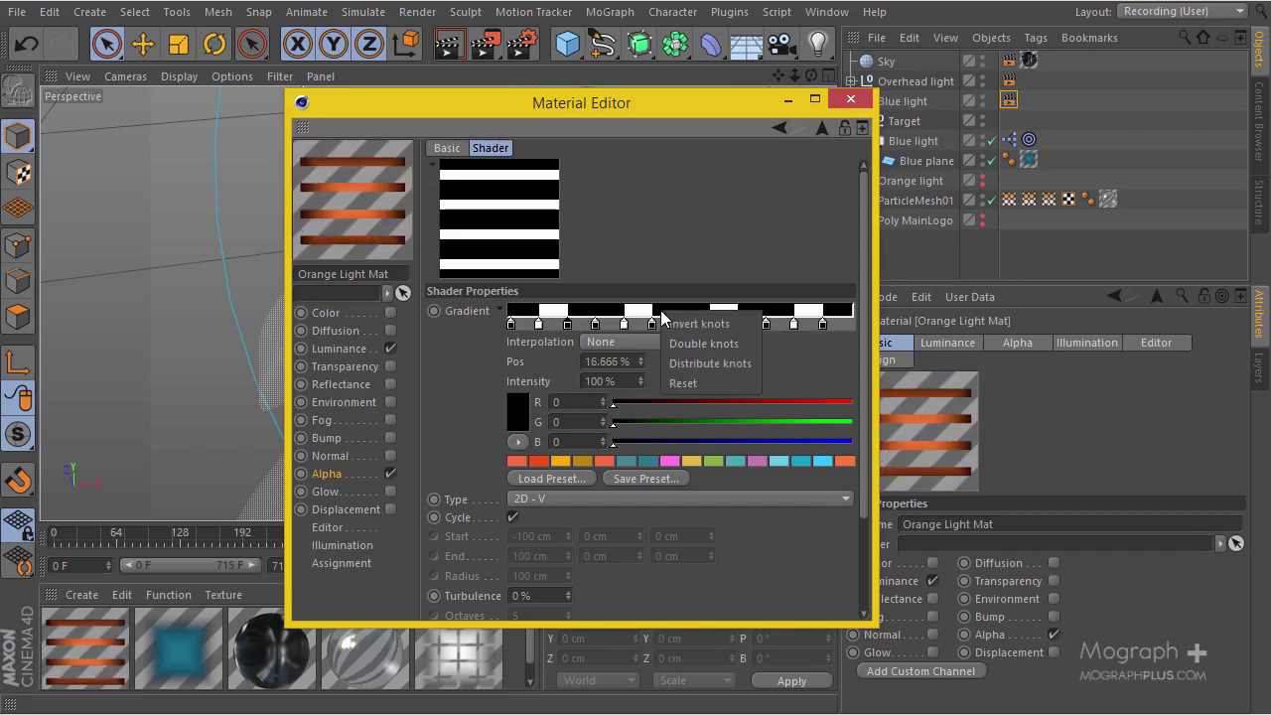
pyautogui.click(734, 344)
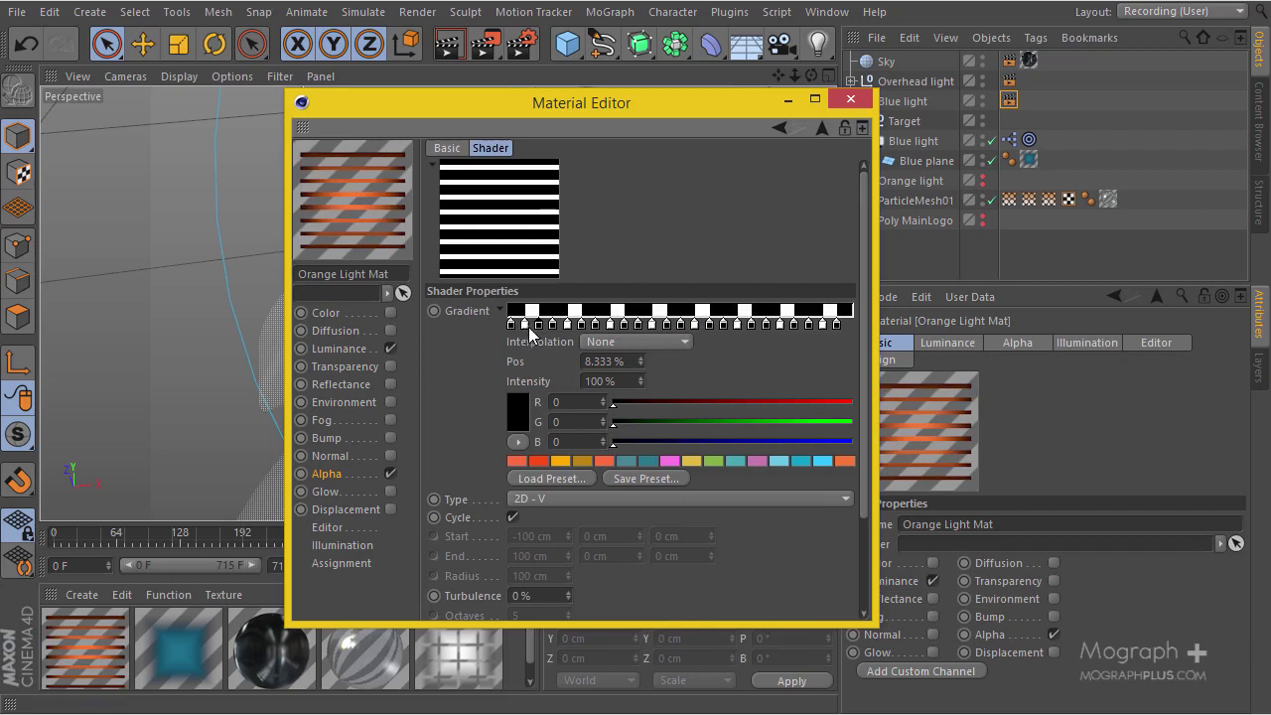
# Step: Shift several black and white knots along the alpha gradient to make the stripe widths irregular
pyautogui.moveTo(545, 328); pyautogui.dragTo(556, 328)
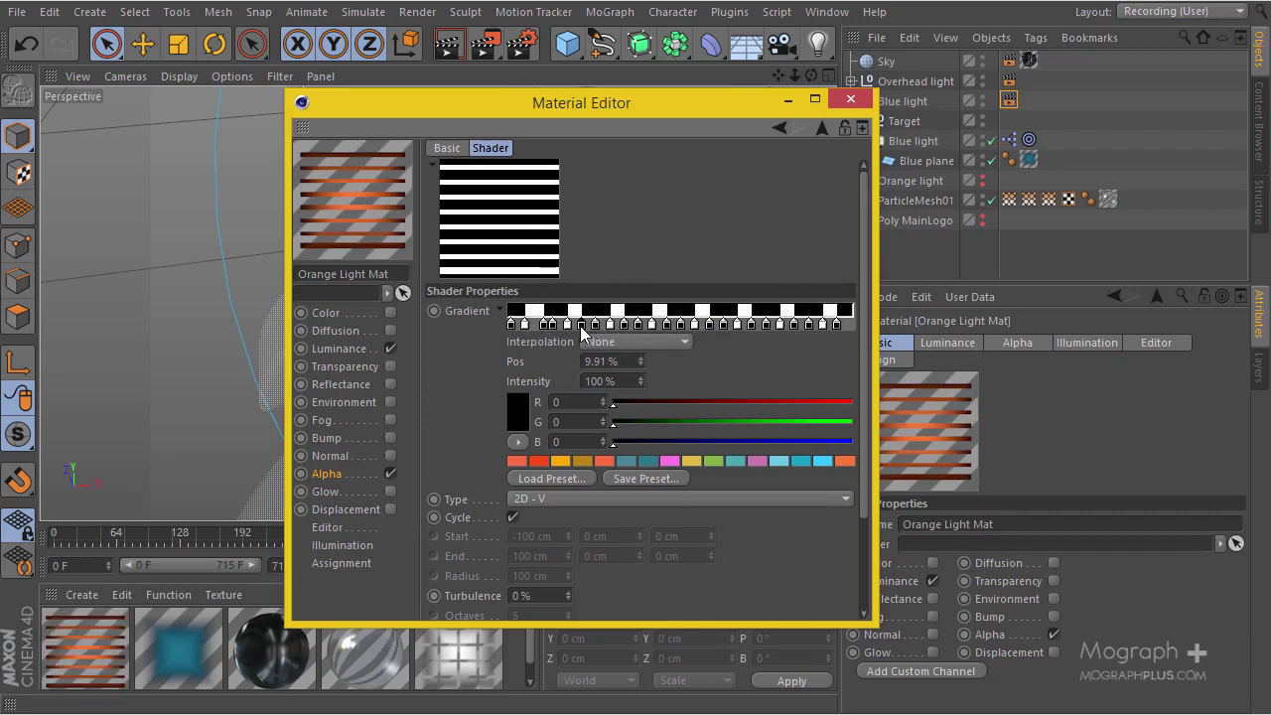
pyautogui.moveTo(582, 327); pyautogui.dragTo(588, 328)
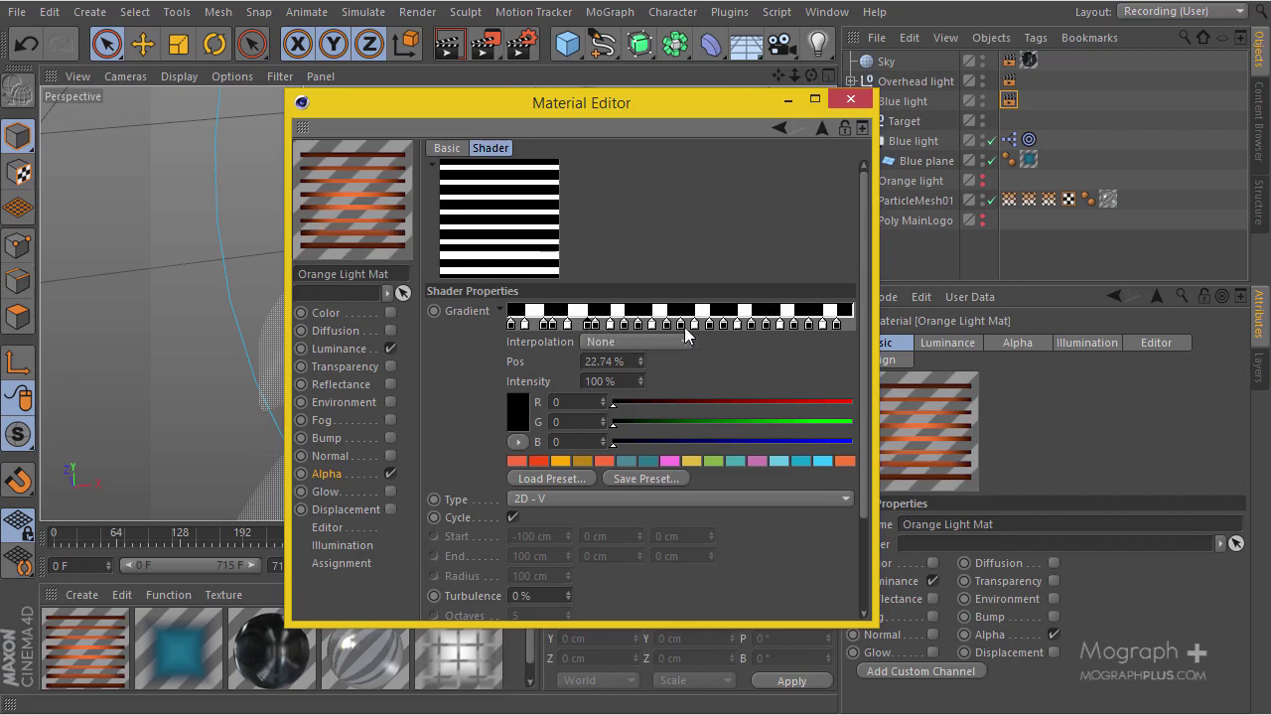
pyautogui.moveTo(672, 324); pyautogui.dragTo(676, 327)
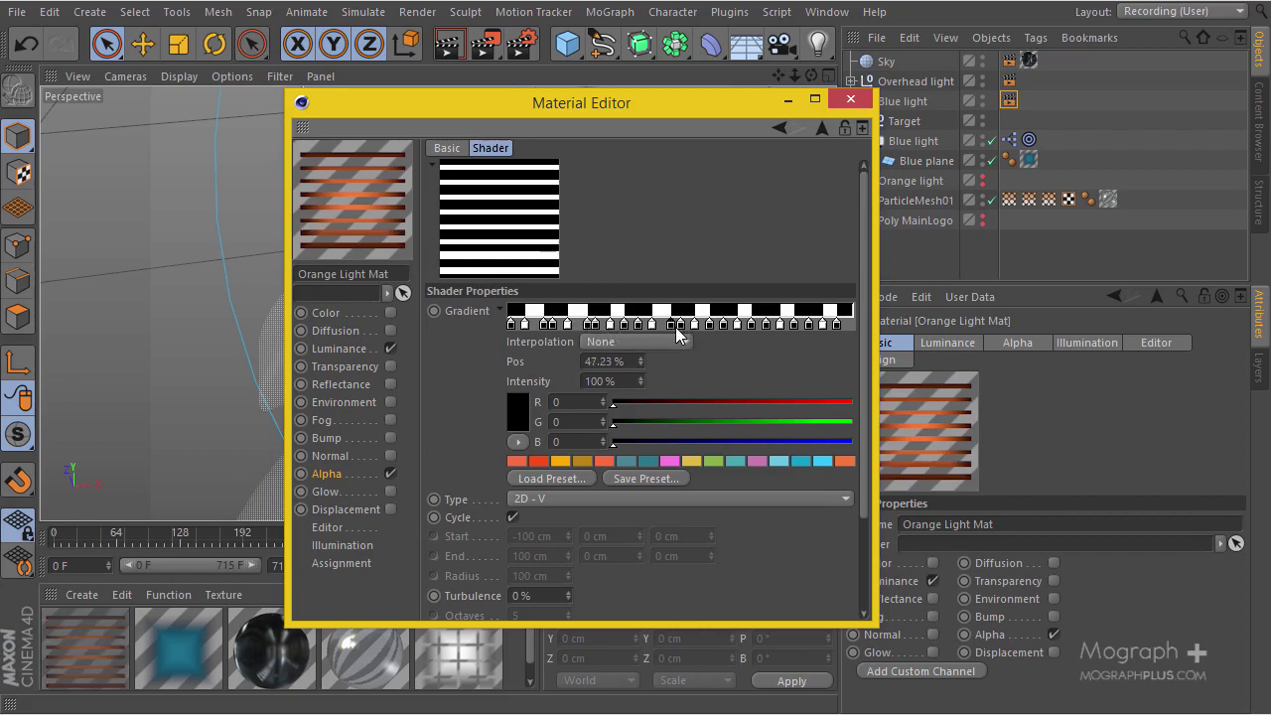
pyautogui.click(744, 326)
pyautogui.moveTo(744, 325); pyautogui.dragTo(820, 324)
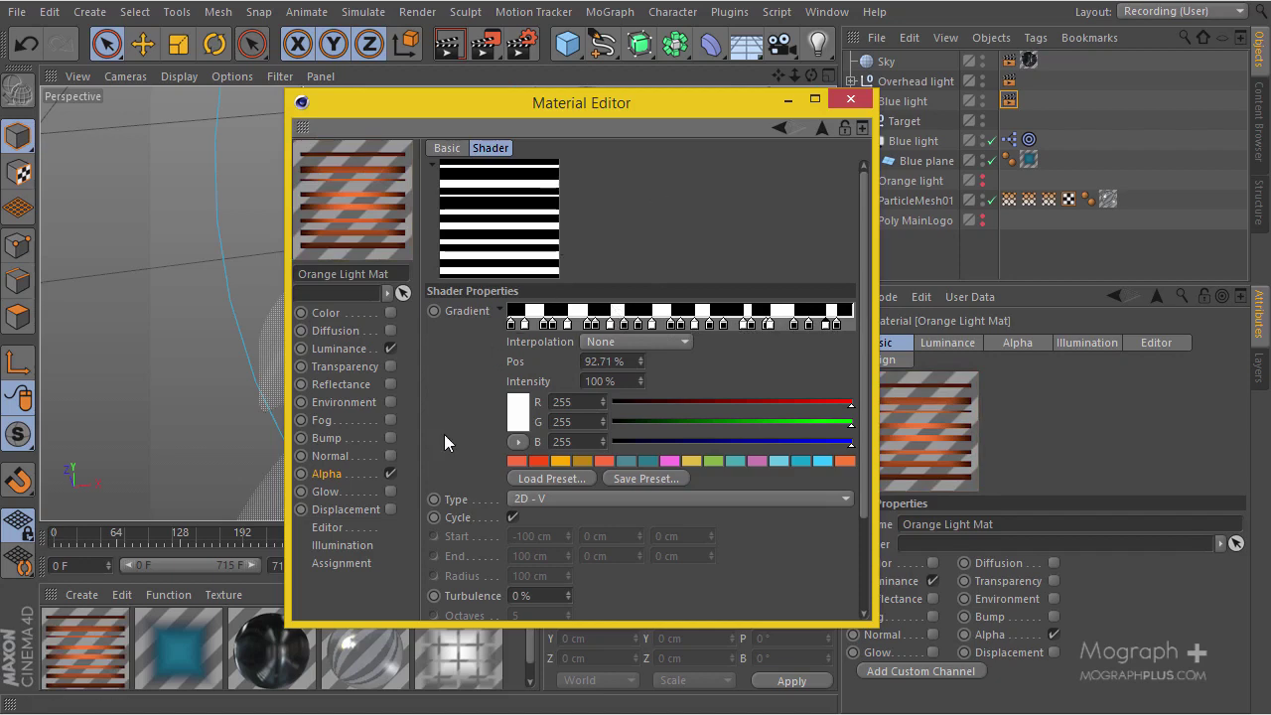
# Step: Try recoloring the luminance gradient's white knot golden (RGB 189, 132, 18) and its dark knot orange (RGB 252, 122, 52)
pyautogui.click(339, 349)
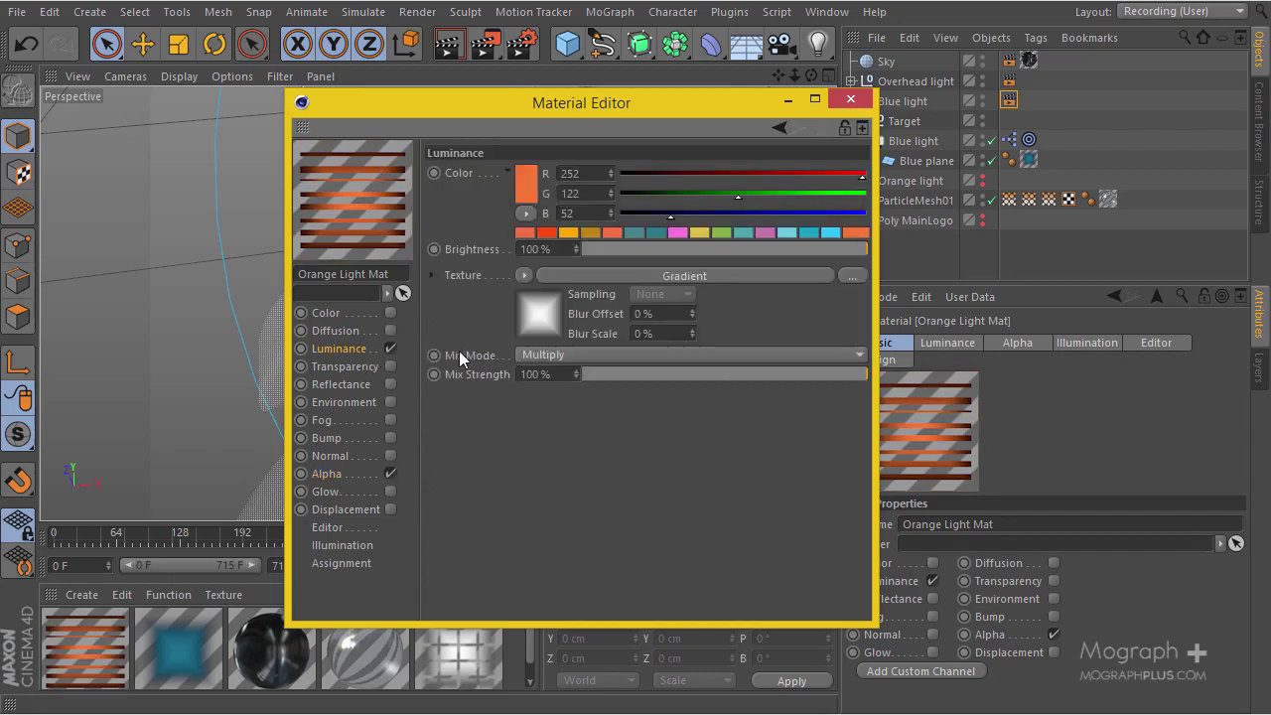
pyautogui.click(547, 314)
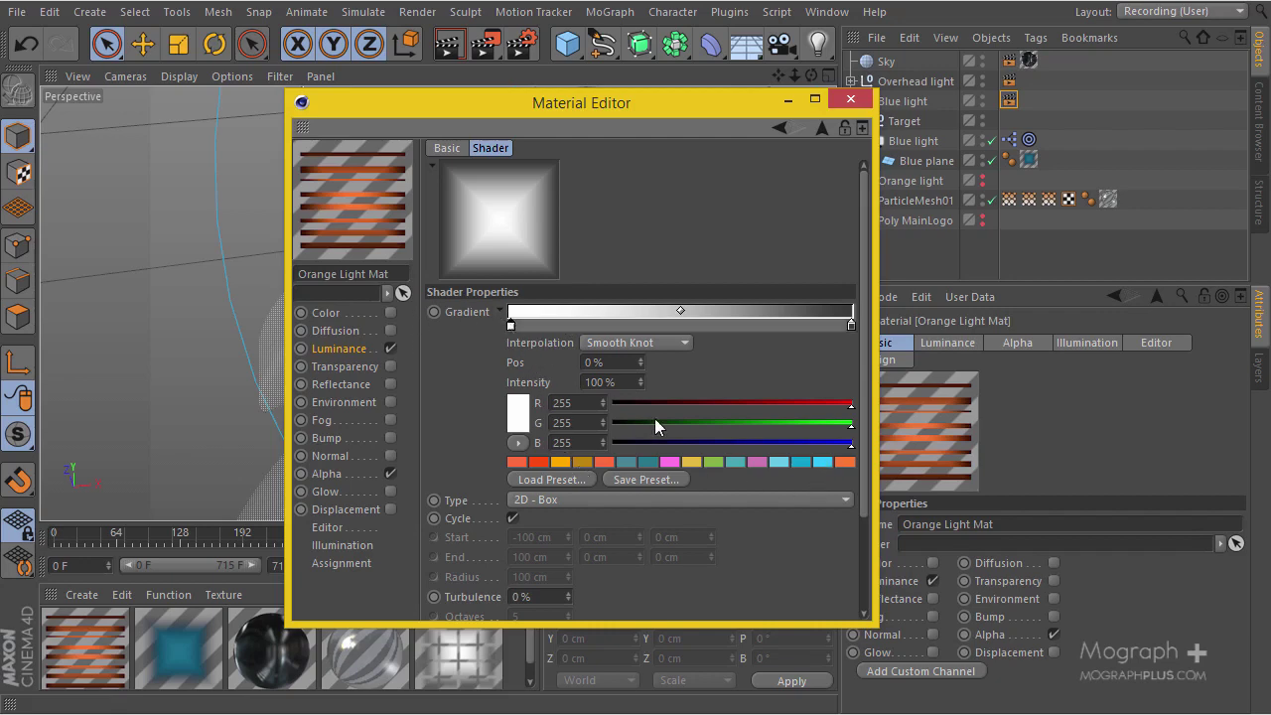
pyautogui.click(578, 460)
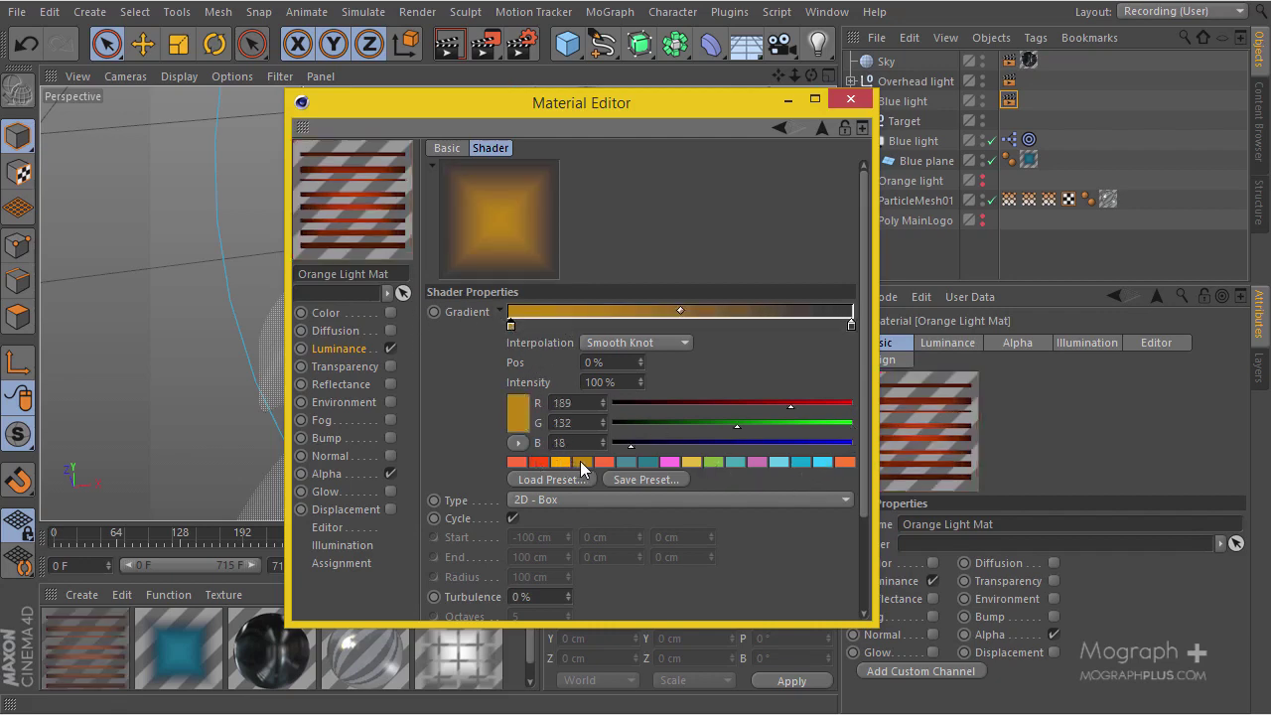
pyautogui.click(849, 325)
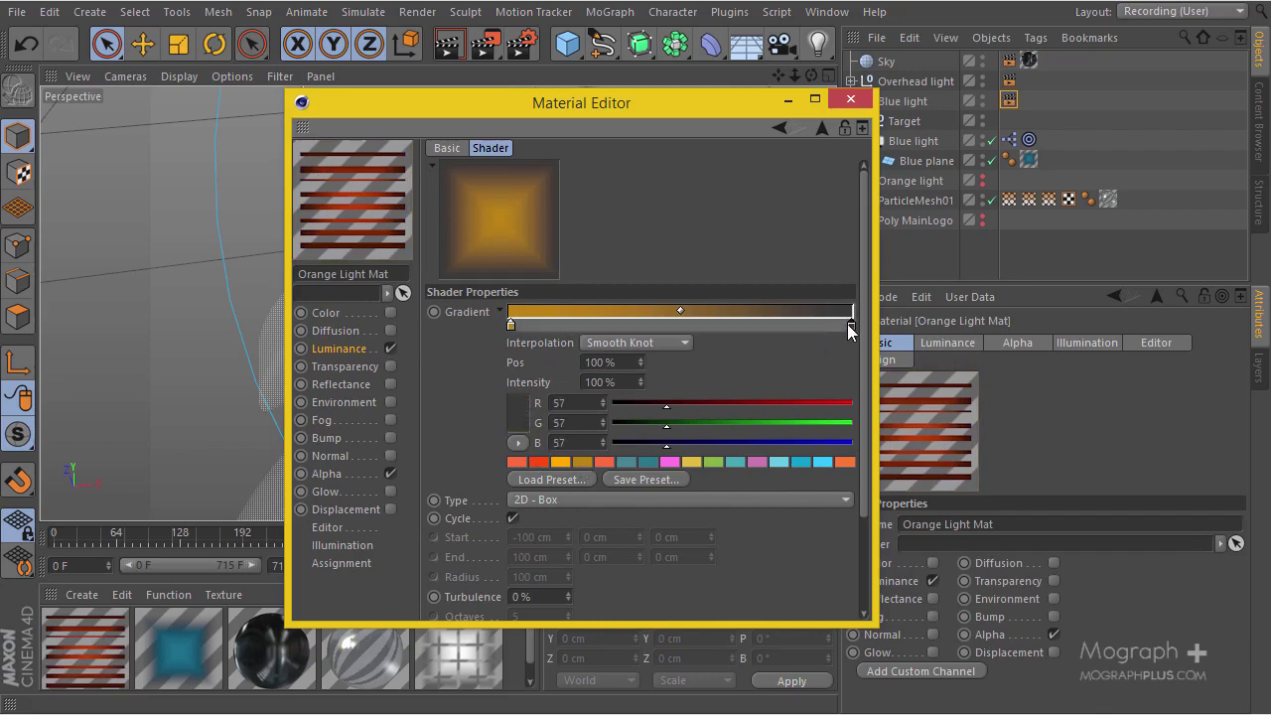
pyautogui.click(850, 462)
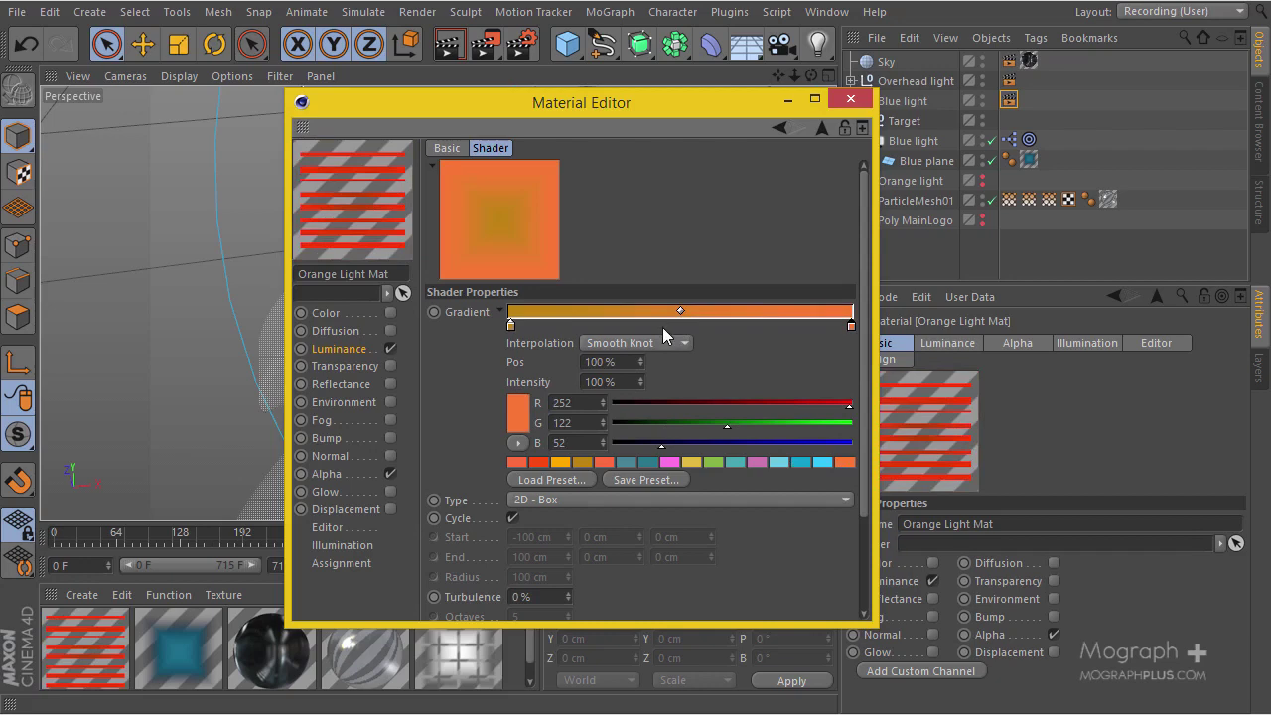
pyautogui.hotkey('ctrl', 'z')
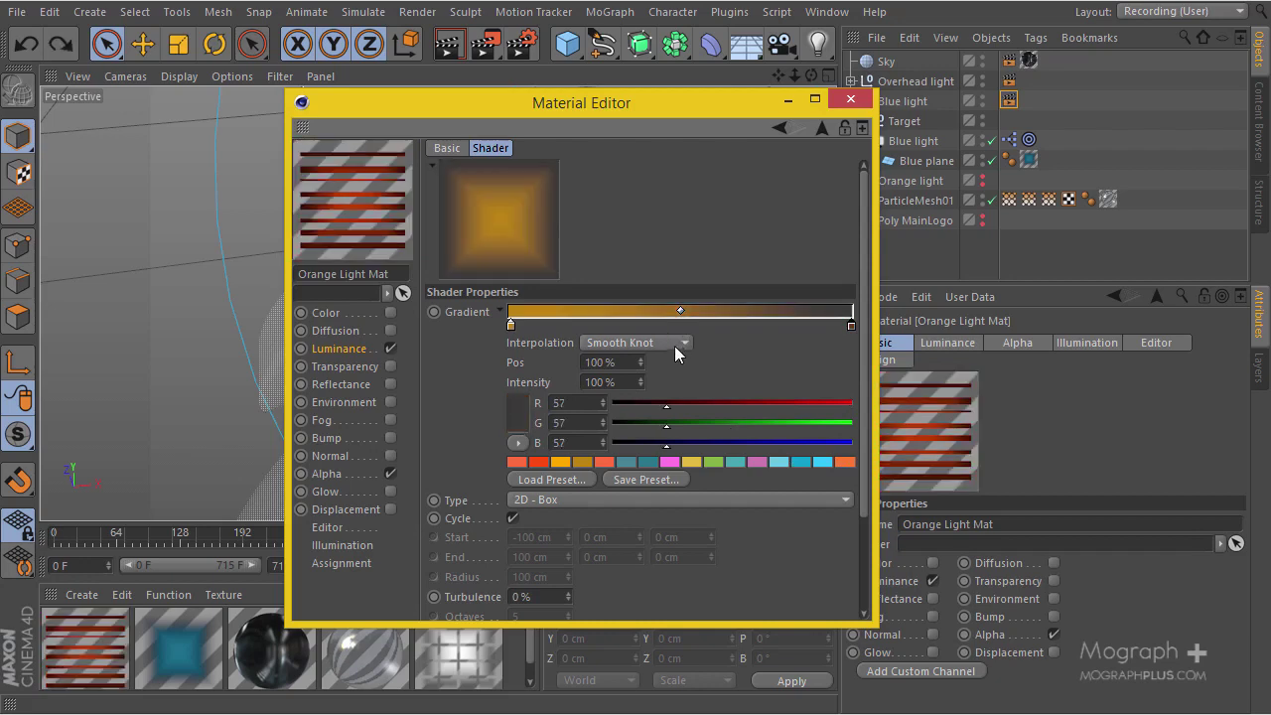
pyautogui.hotkey('ctrl', 'z')
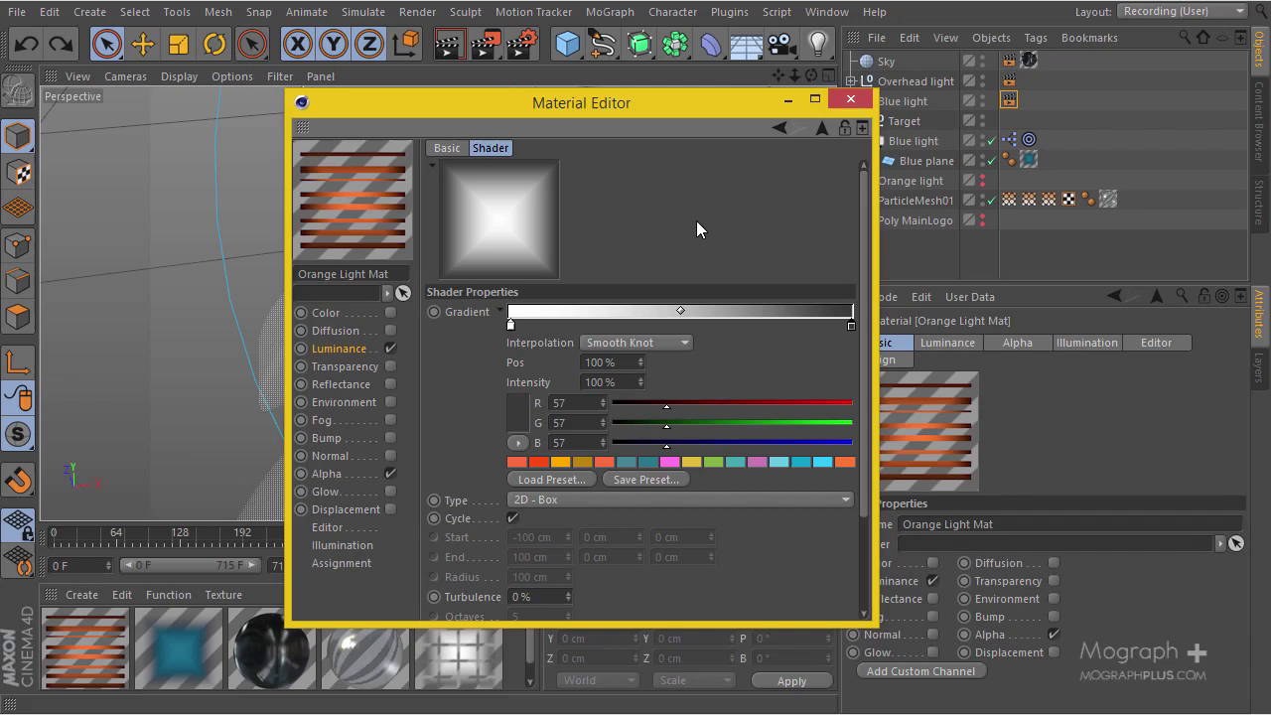
# Step: Set the orange material's luminance brightness to 150% and close the material editor
pyautogui.click(822, 129)
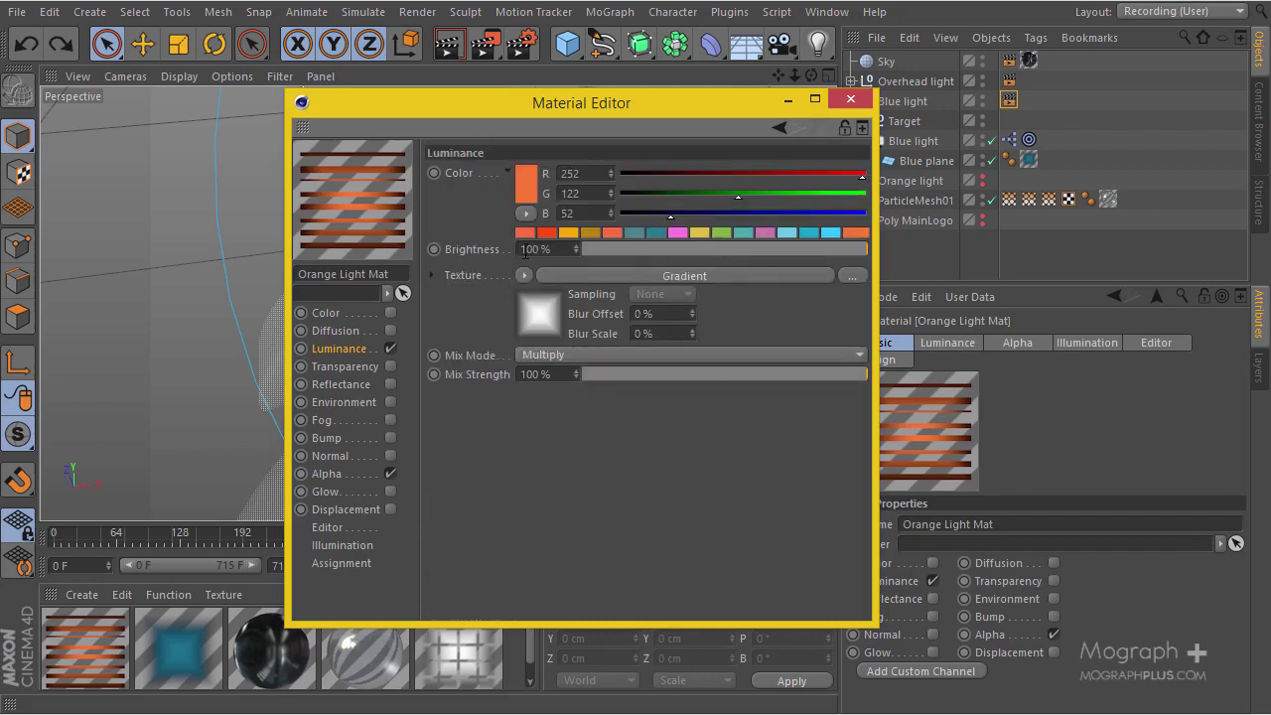
pyautogui.click(527, 249)
pyautogui.write('150')
pyautogui.press('Return')
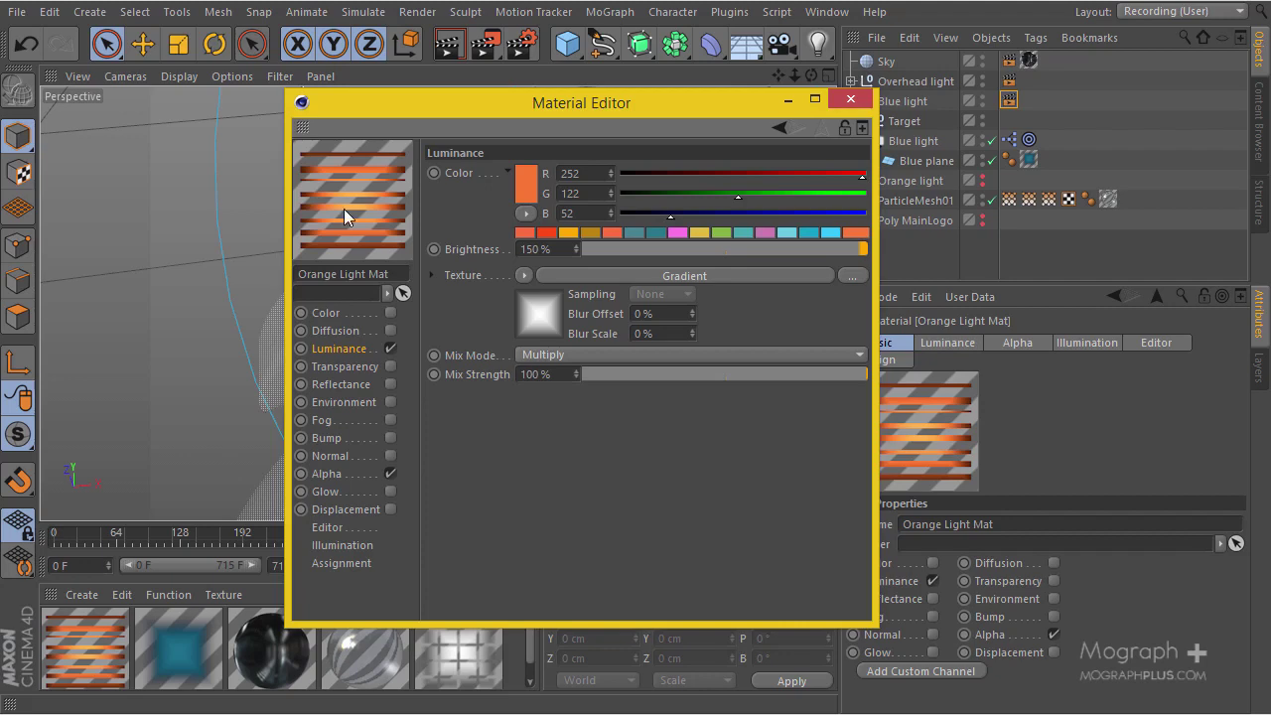
pyautogui.click(852, 100)
# Step: Collapse the Blue light group, expand the Orange light group and rename its child light as Orange light
pyautogui.scroll(5, 529, 258)
pyautogui.scroll(-8, 529, 258)
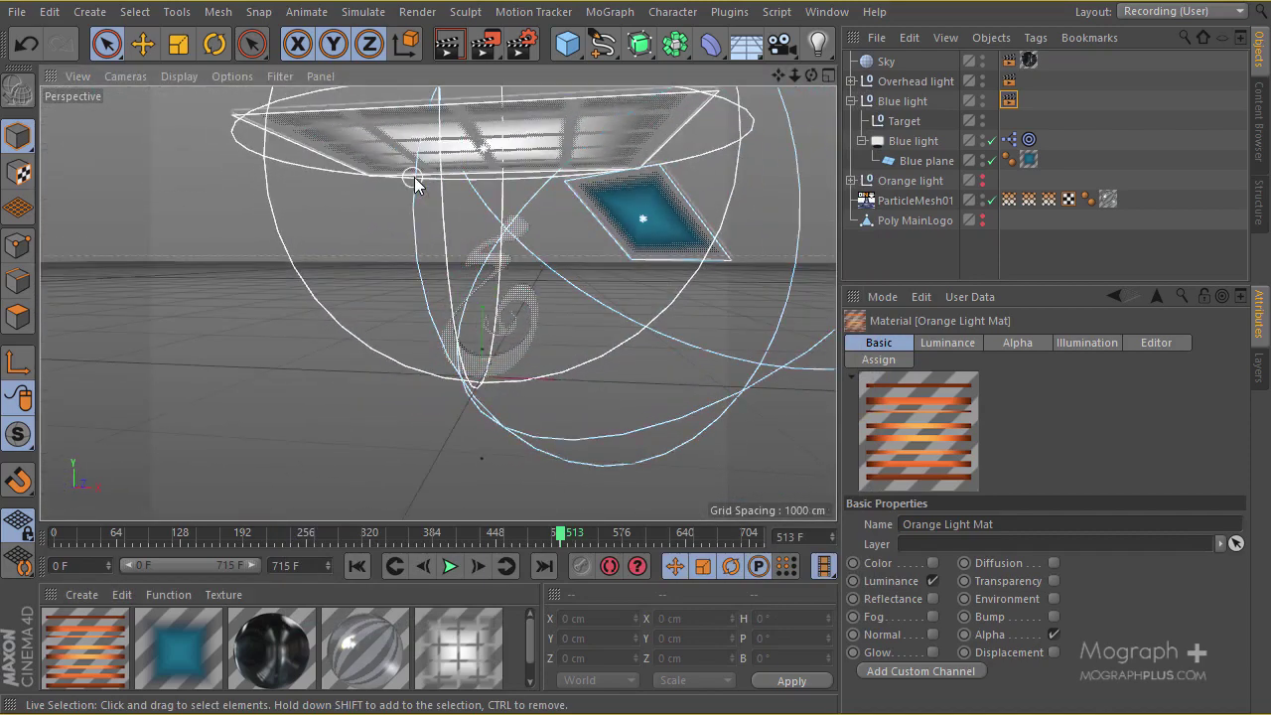
pyautogui.click(851, 100)
pyautogui.click(851, 121)
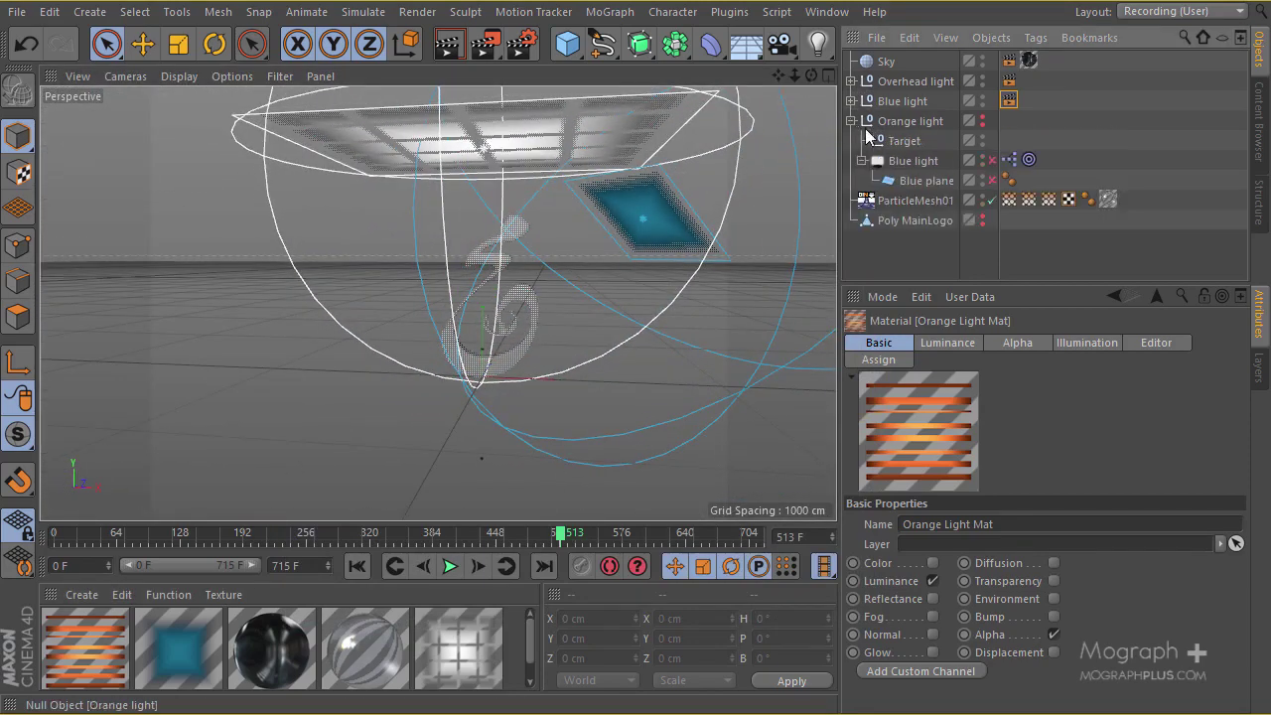
pyautogui.doubleClick(908, 160)
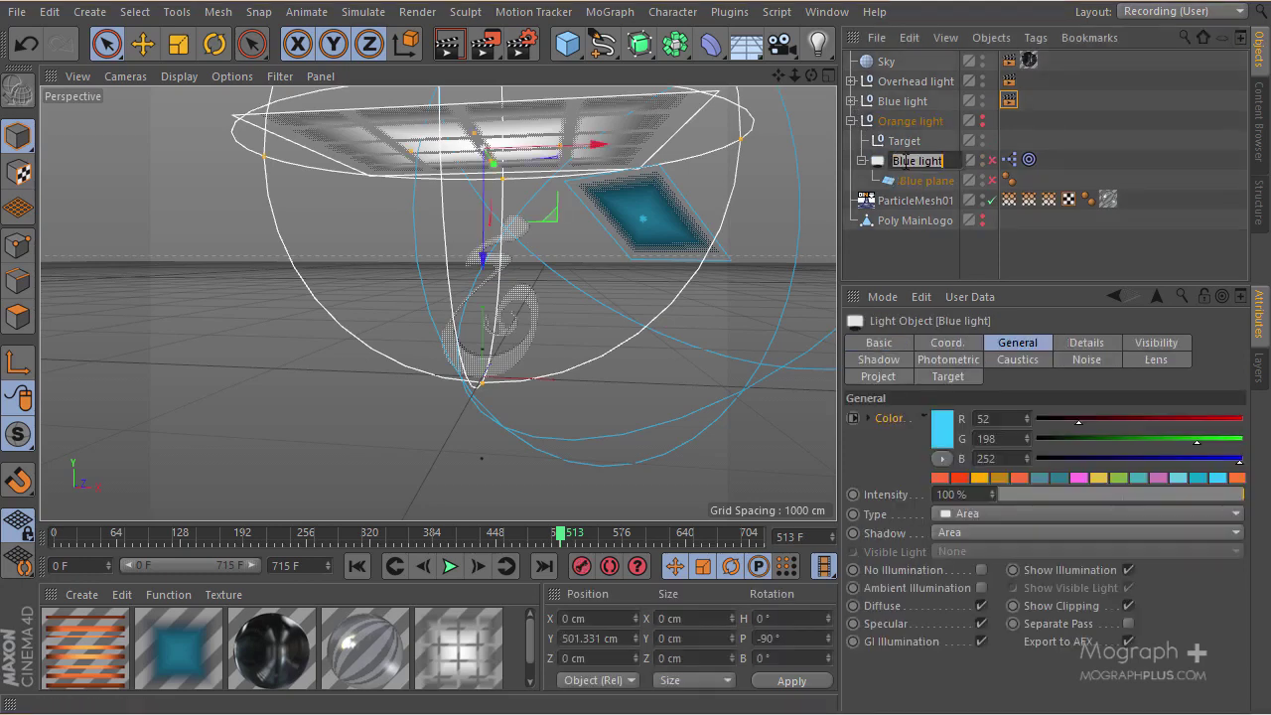
pyautogui.click(909, 161)
pyautogui.hotkey('shift', 'Home')
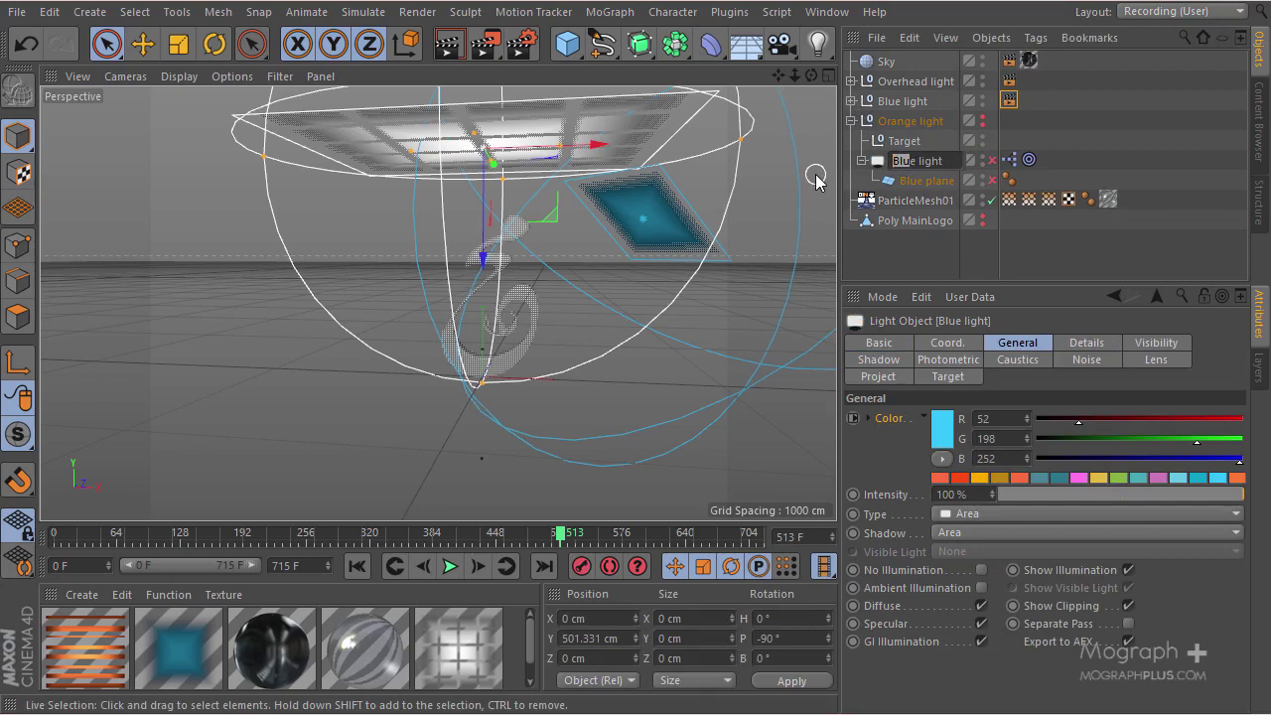
pyautogui.write('Orane')
pyautogui.press('BackSpace')
pyautogui.write('ge')
pyautogui.press('Return')
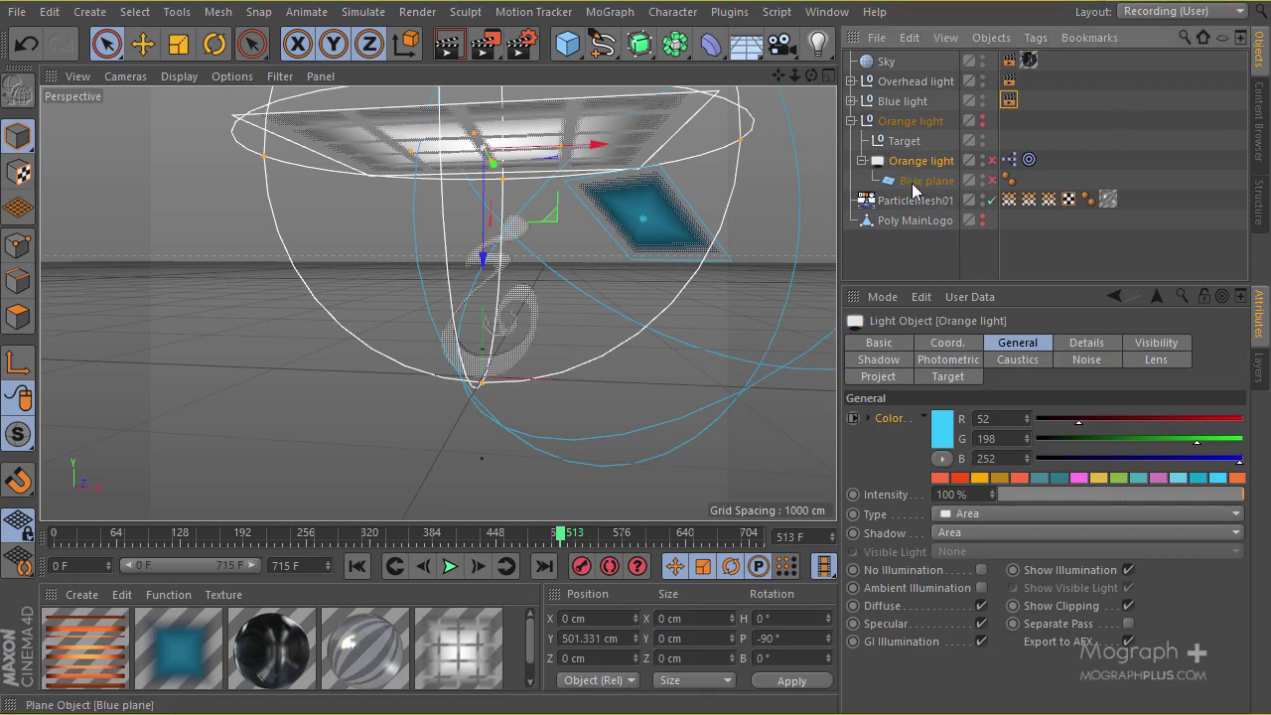
# Step: Rename the Blue plane inside the Orange light group as Orange plane
pyautogui.doubleClick(913, 182)
pyautogui.click(929, 181)
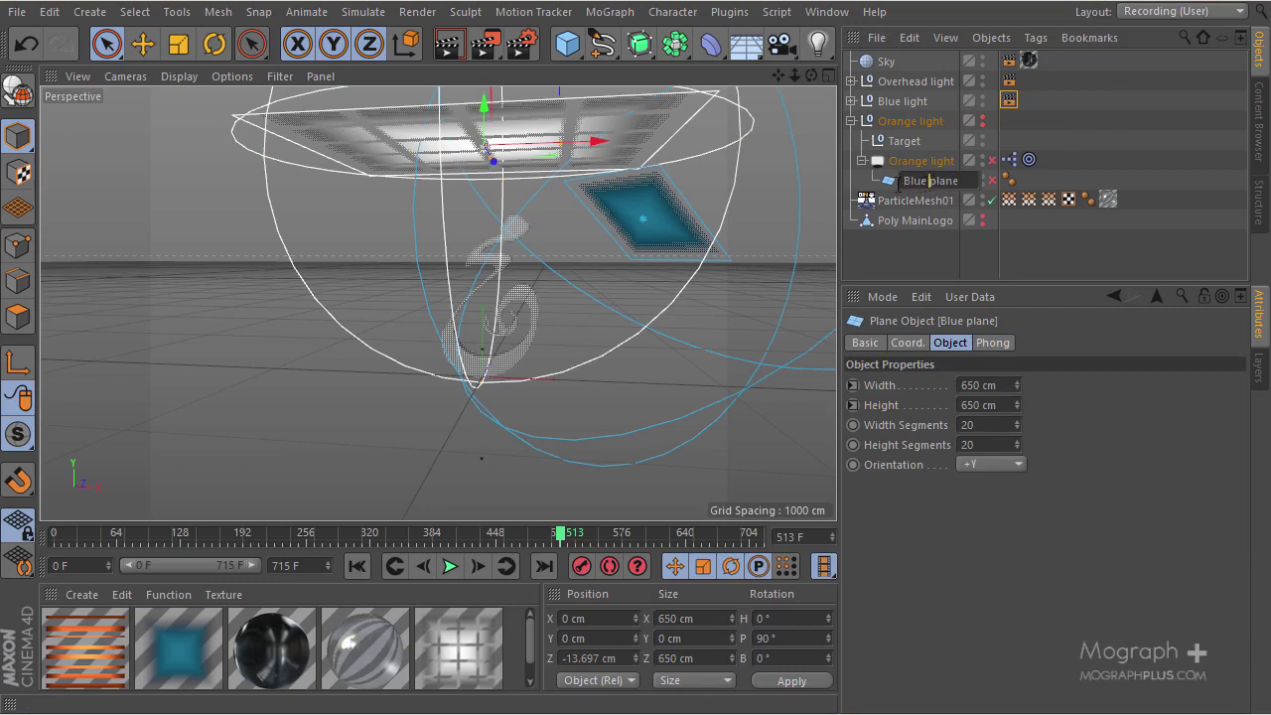
pyautogui.doubleClick(915, 181)
pyautogui.write('O')
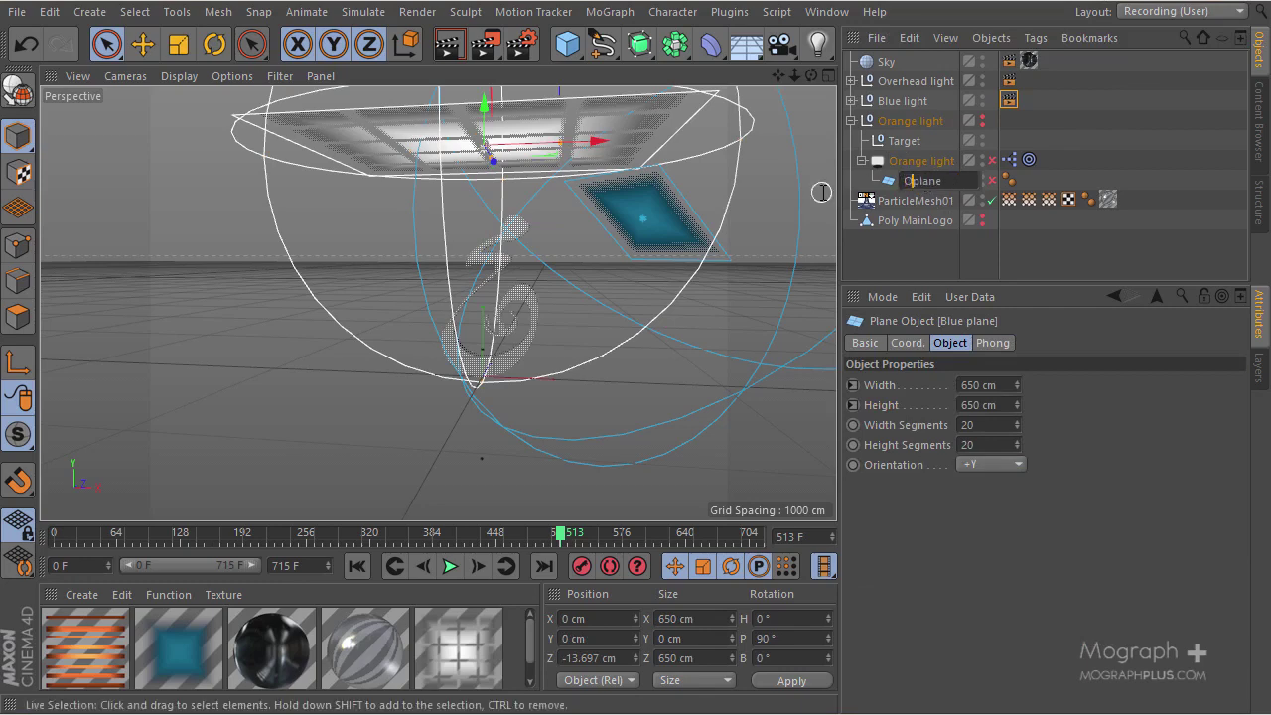
pyautogui.write('range')
pyautogui.press('Return')
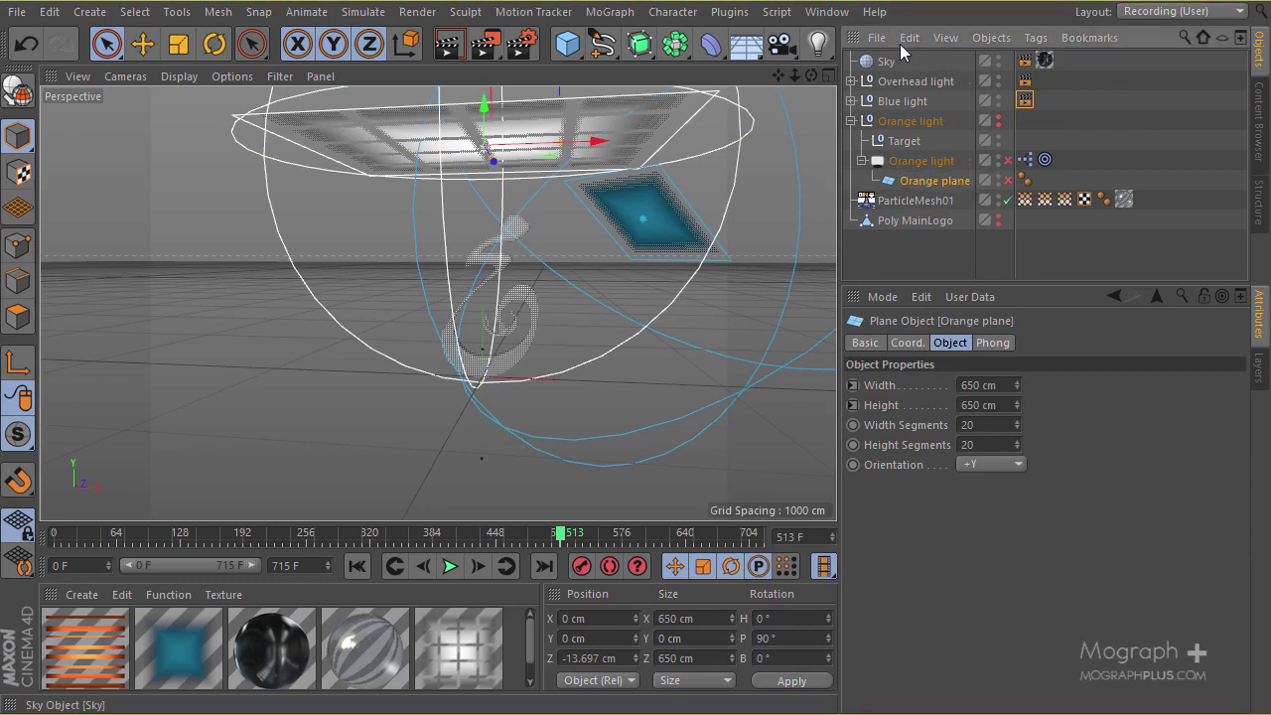
# Step: In the Orange light's XPresso setup, make the material node reference Orange Light Mat instead of the blue light material
pyautogui.click(1025, 158)
pyautogui.doubleClick(1025, 159)
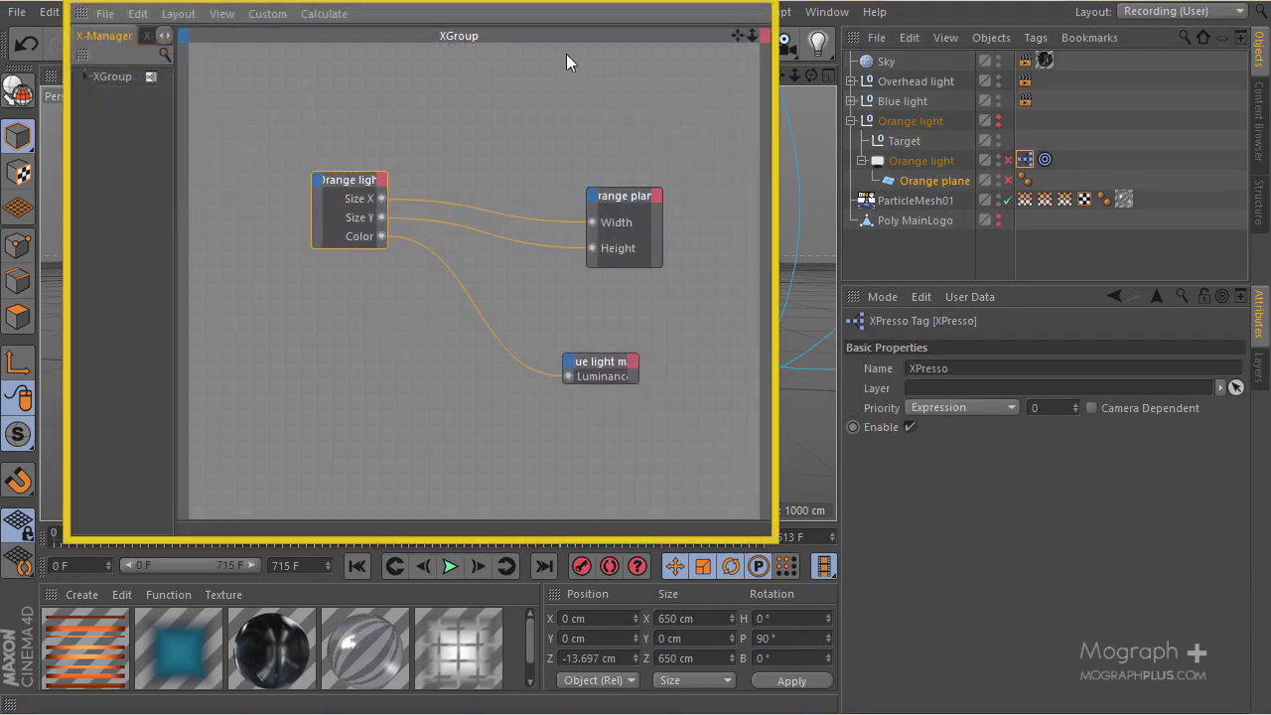
pyautogui.moveTo(343, 187); pyautogui.dragTo(271, 257)
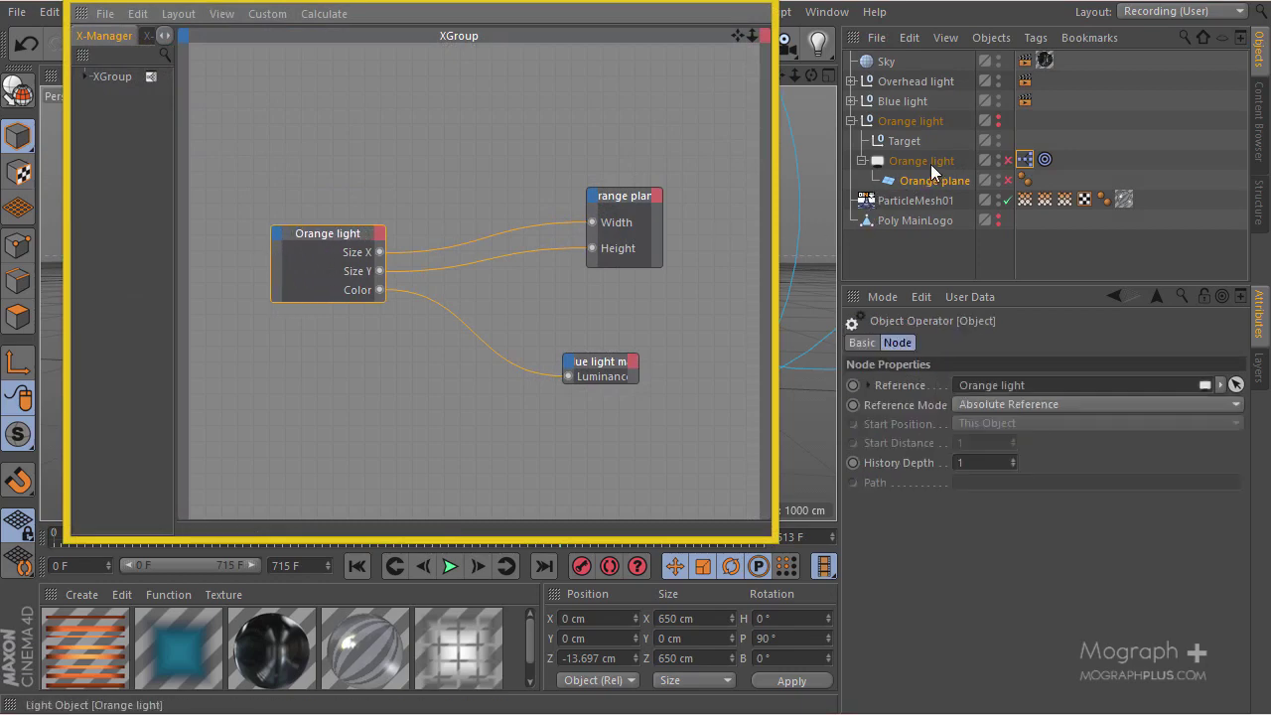
pyautogui.moveTo(930, 164); pyautogui.dragTo(368, 264)
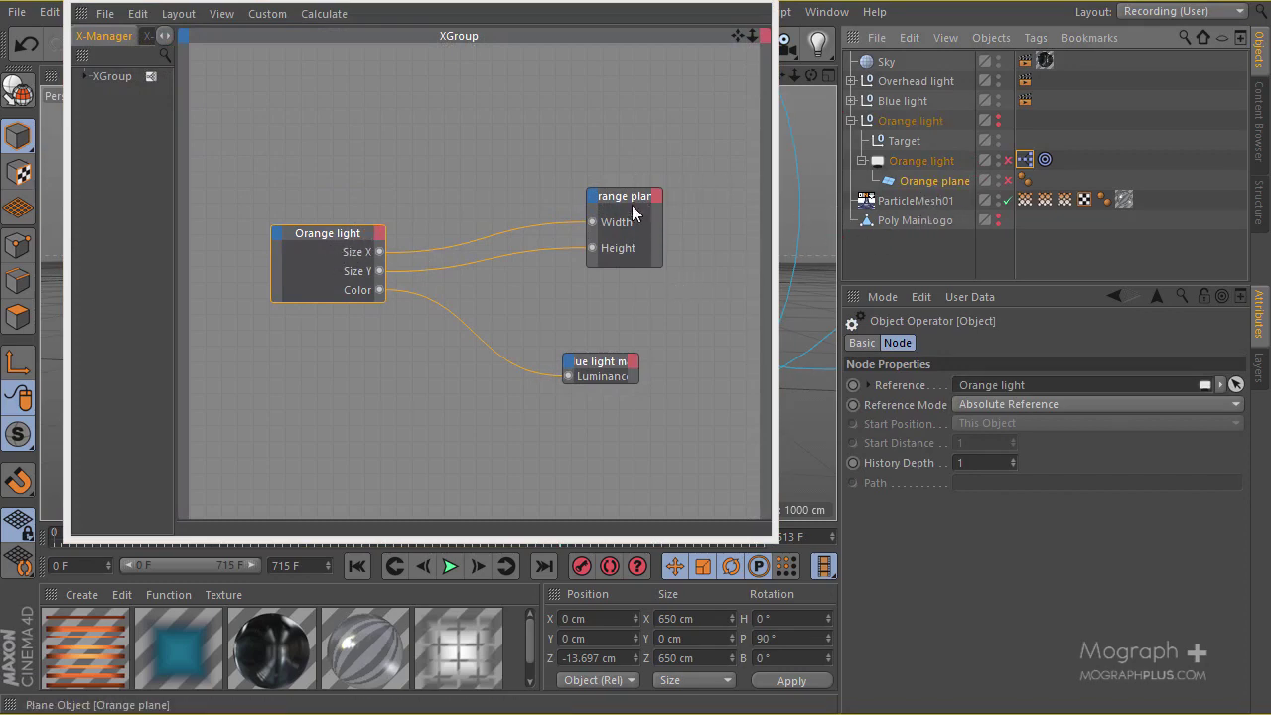
pyautogui.moveTo(108, 593); pyautogui.dragTo(179, 582)
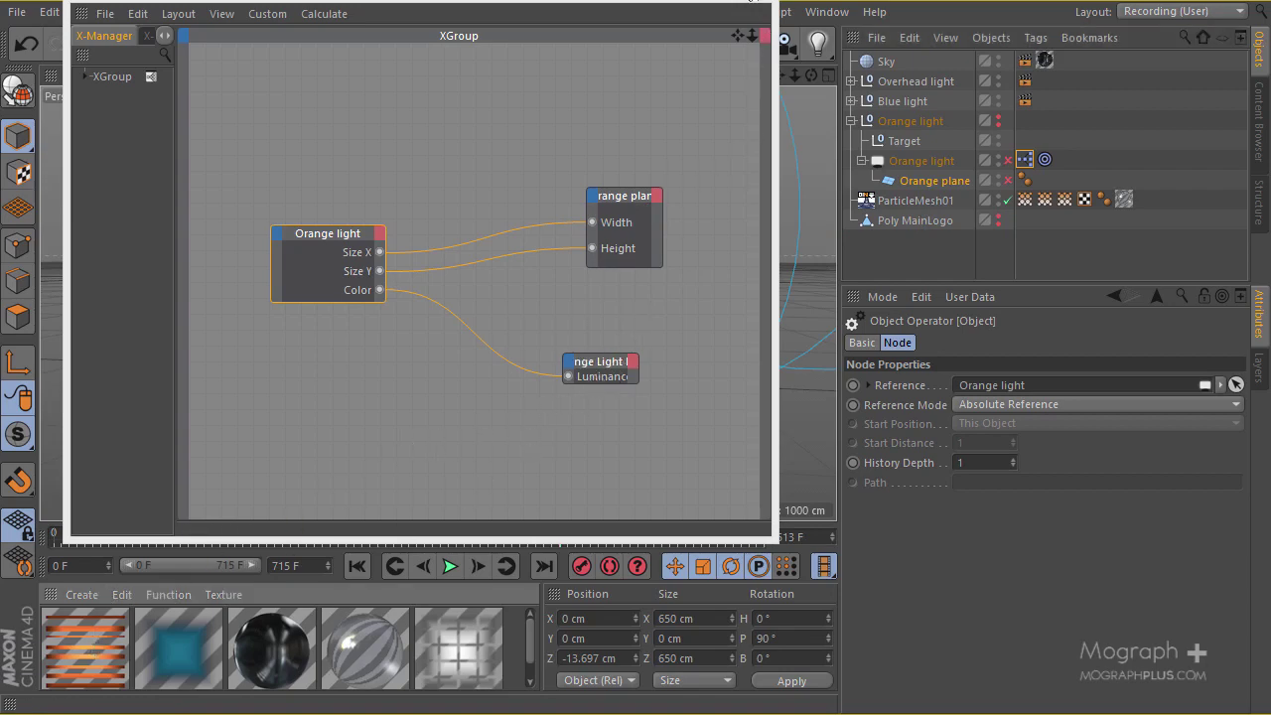
pyautogui.click(755, 3)
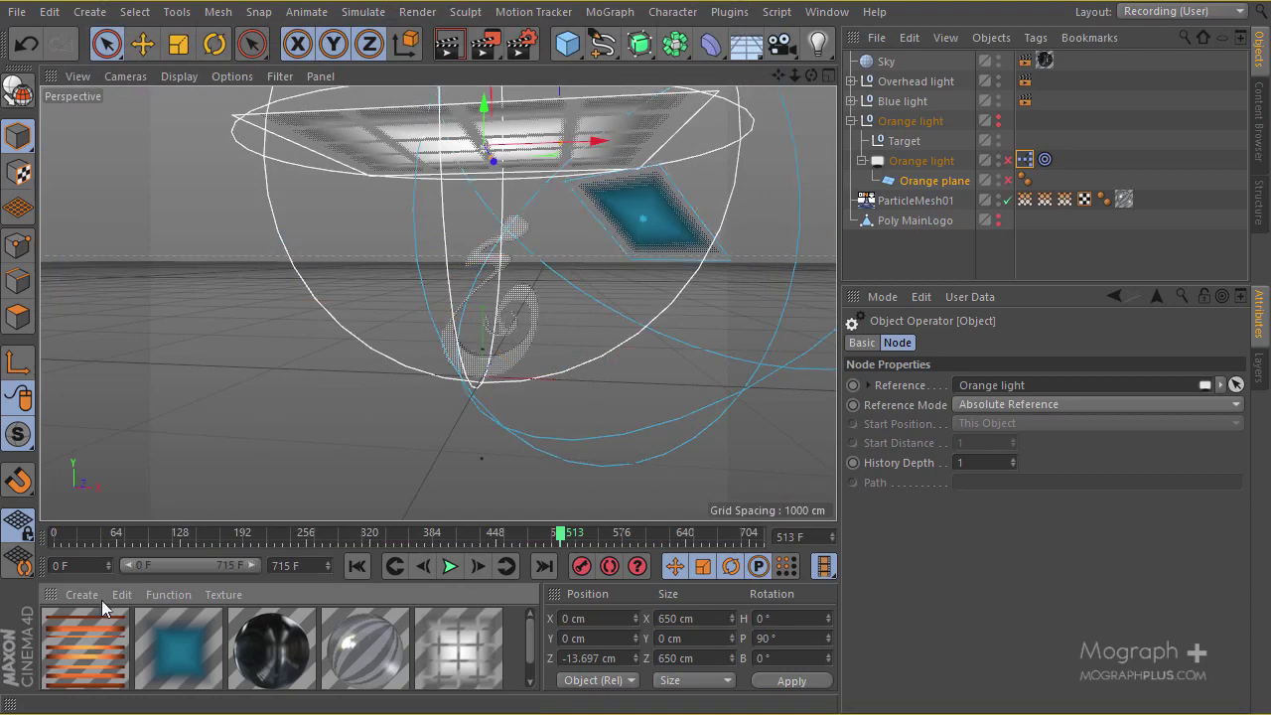
# Step: Apply the Orange Light Mat material to the Orange plane and collapse the Orange light group
pyautogui.moveTo(543, 355); pyautogui.dragTo(948, 182)
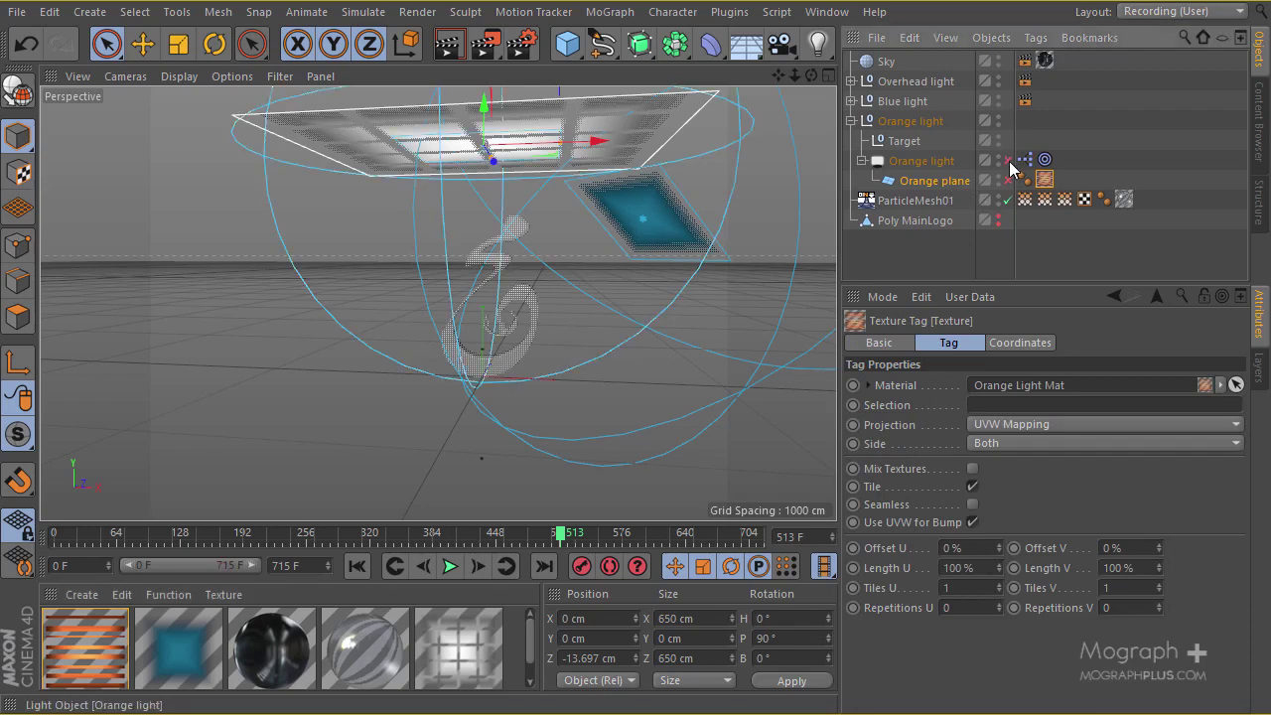
pyautogui.click(851, 120)
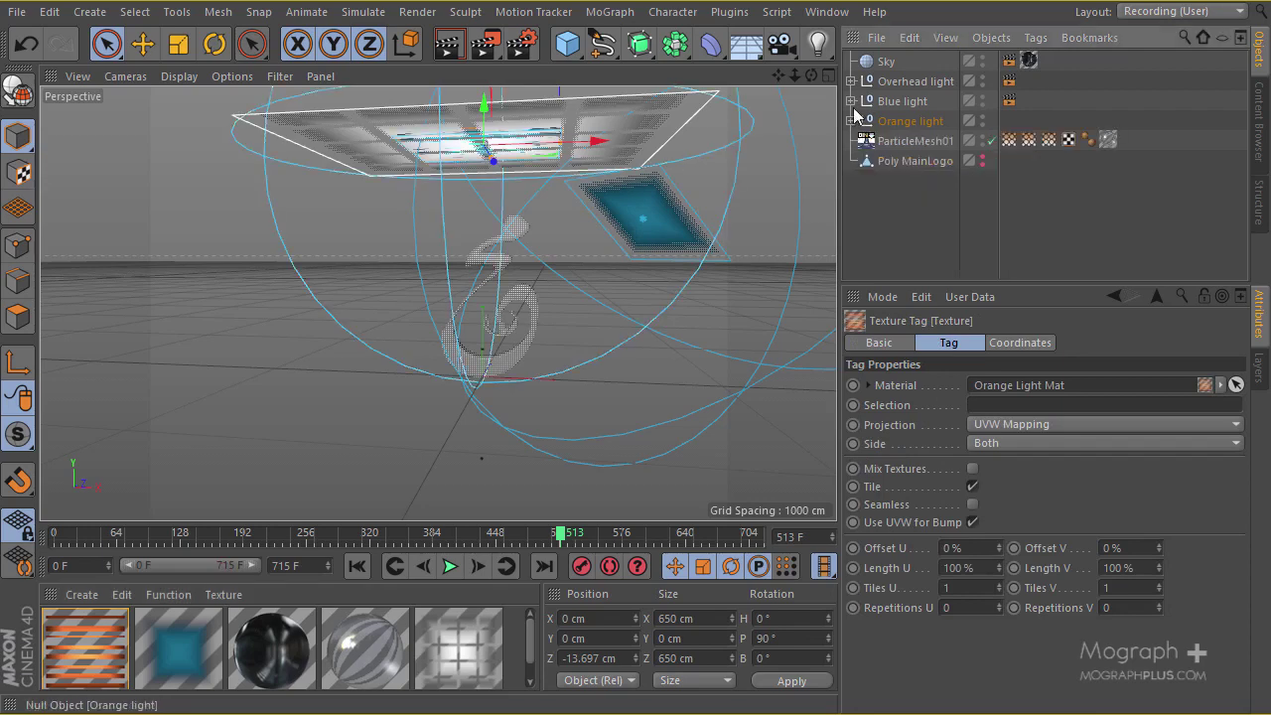
# Step: Hide the Blue light group with its target, light and plane, and collapse the group
pyautogui.click(851, 100)
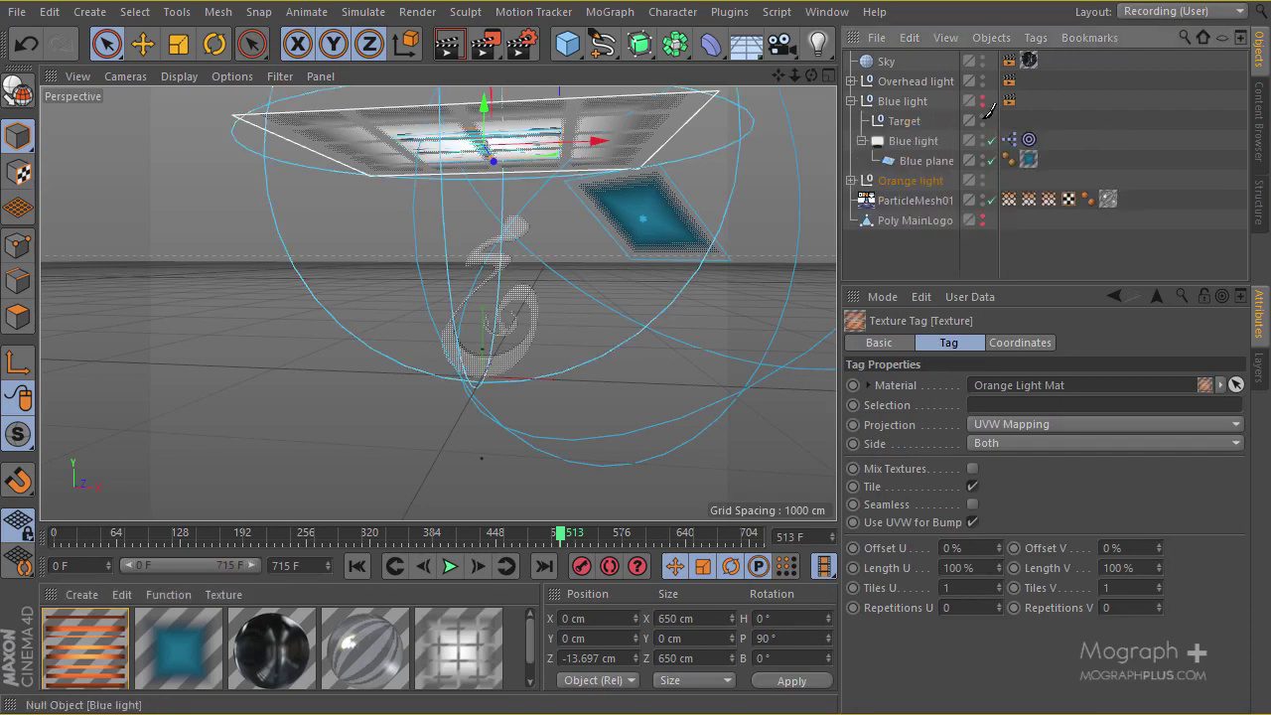
pyautogui.moveTo(982, 102); pyautogui.dragTo(982, 160)
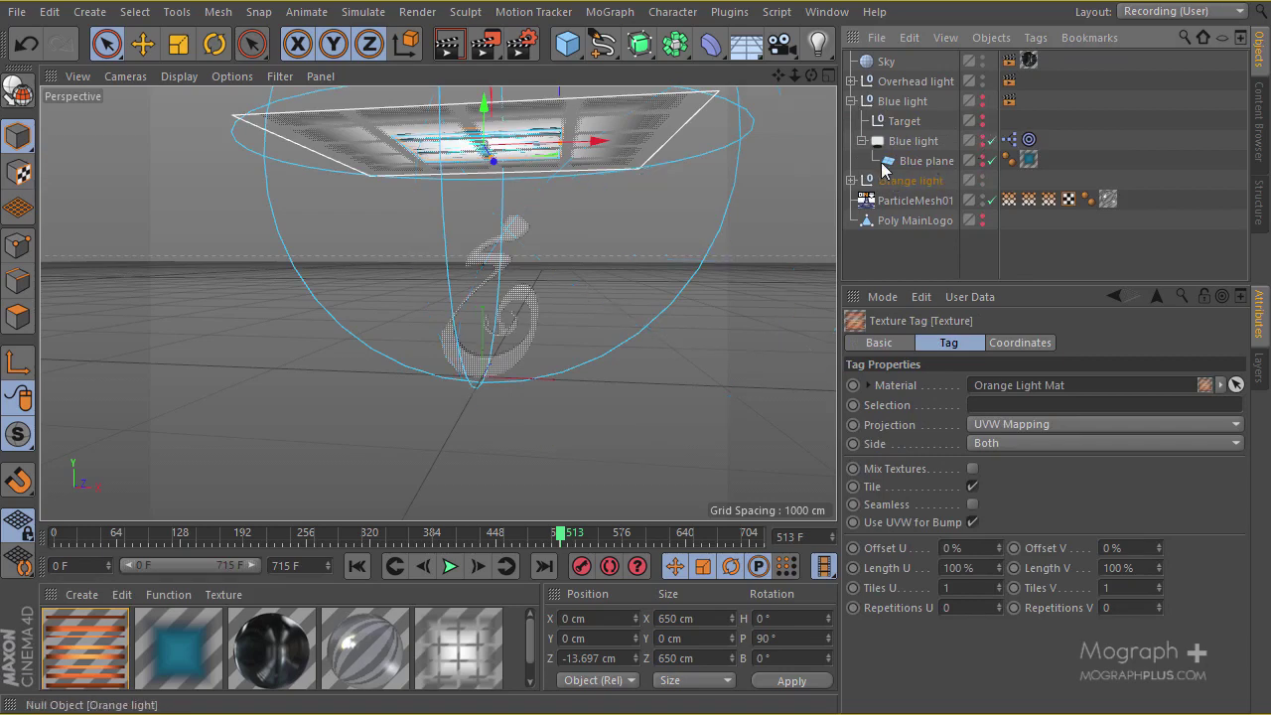
pyautogui.click(852, 101)
# Step: Examine the Orange light group in the viewport, along with its light's target tag and the Target null's coordinates
pyautogui.click(904, 122)
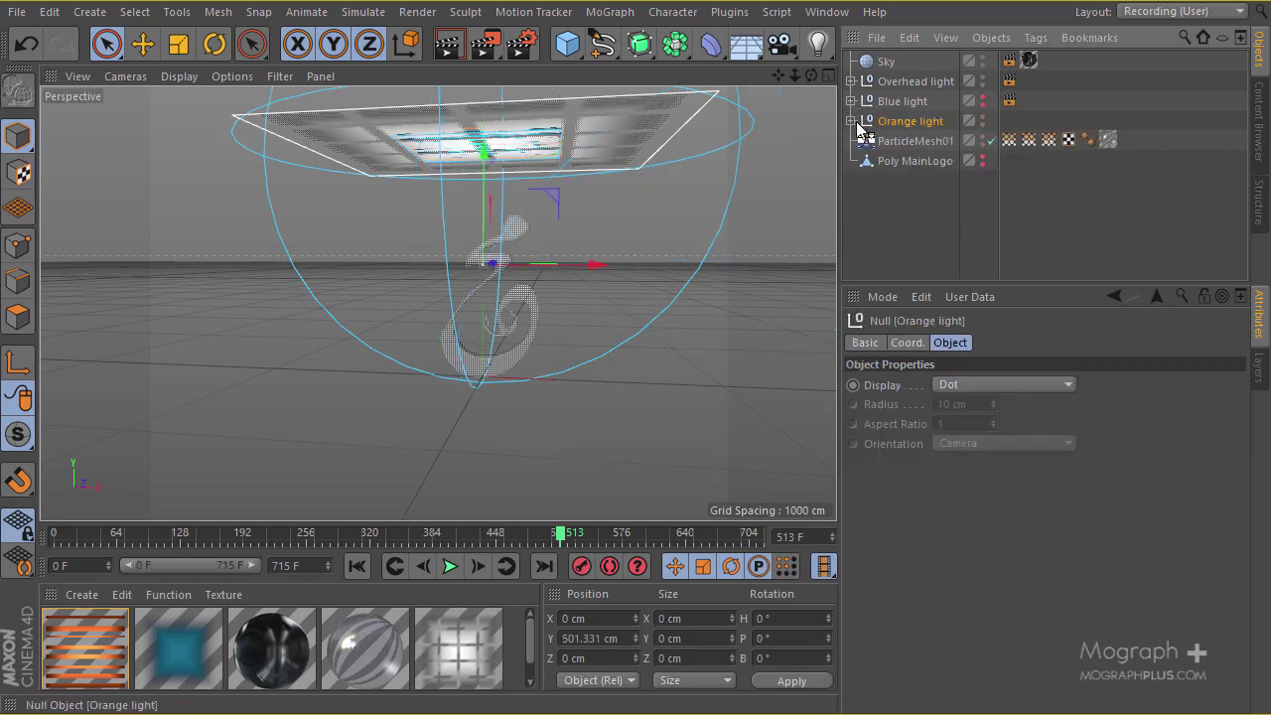
pyautogui.click(851, 121)
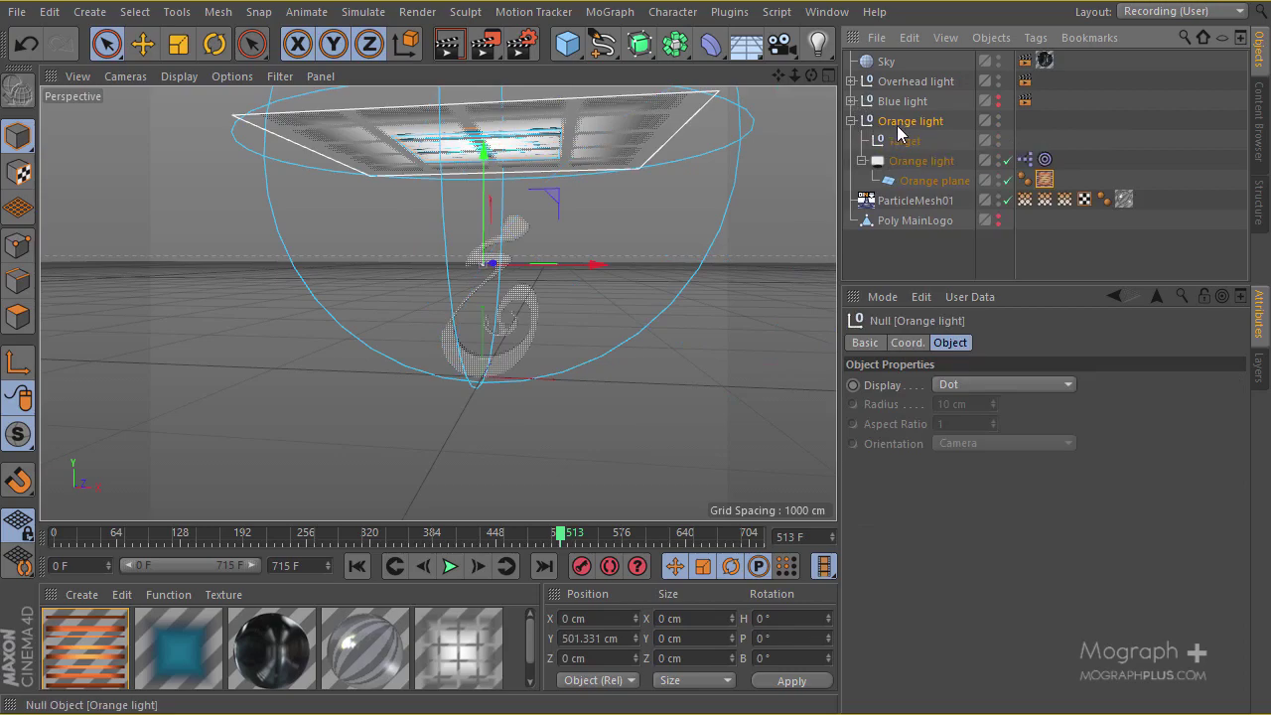
pyautogui.keyDown('alt'); pyautogui.moveTo(636, 184); pyautogui.dragTo(552, 253); pyautogui.keyUp('alt')
pyautogui.scroll(4, 476, 217)
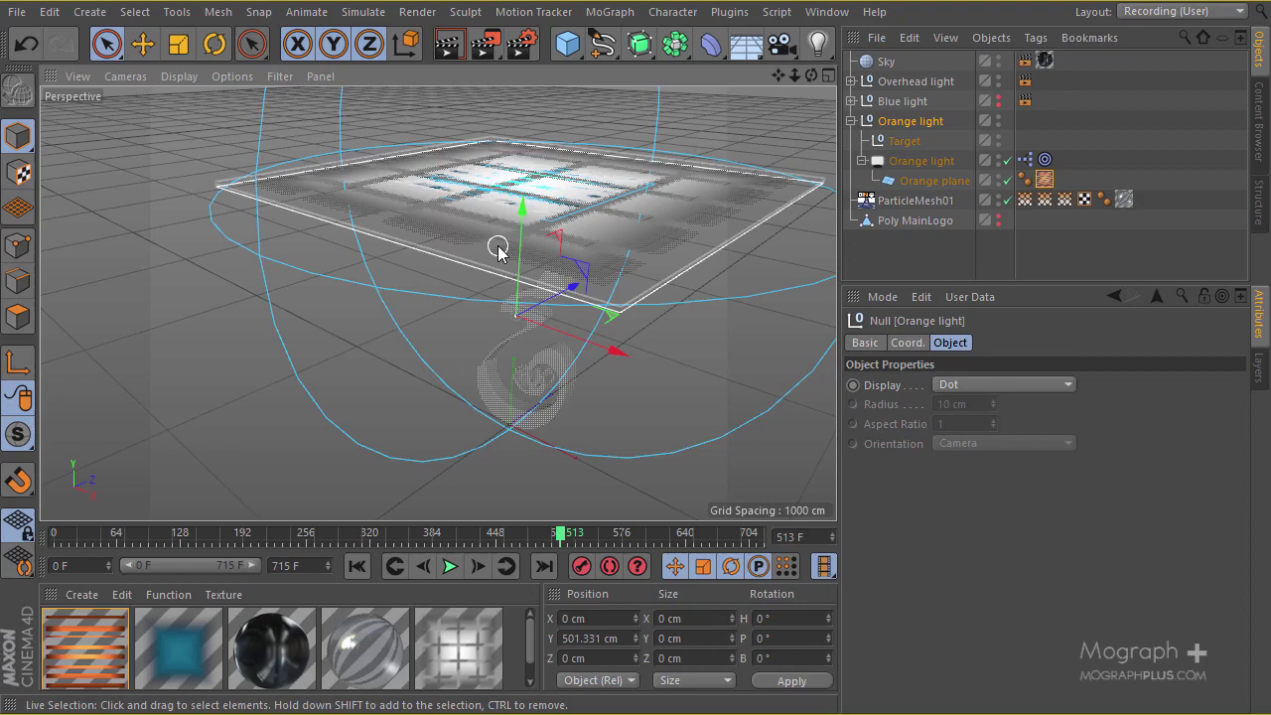
pyautogui.scroll(2, 537, 283)
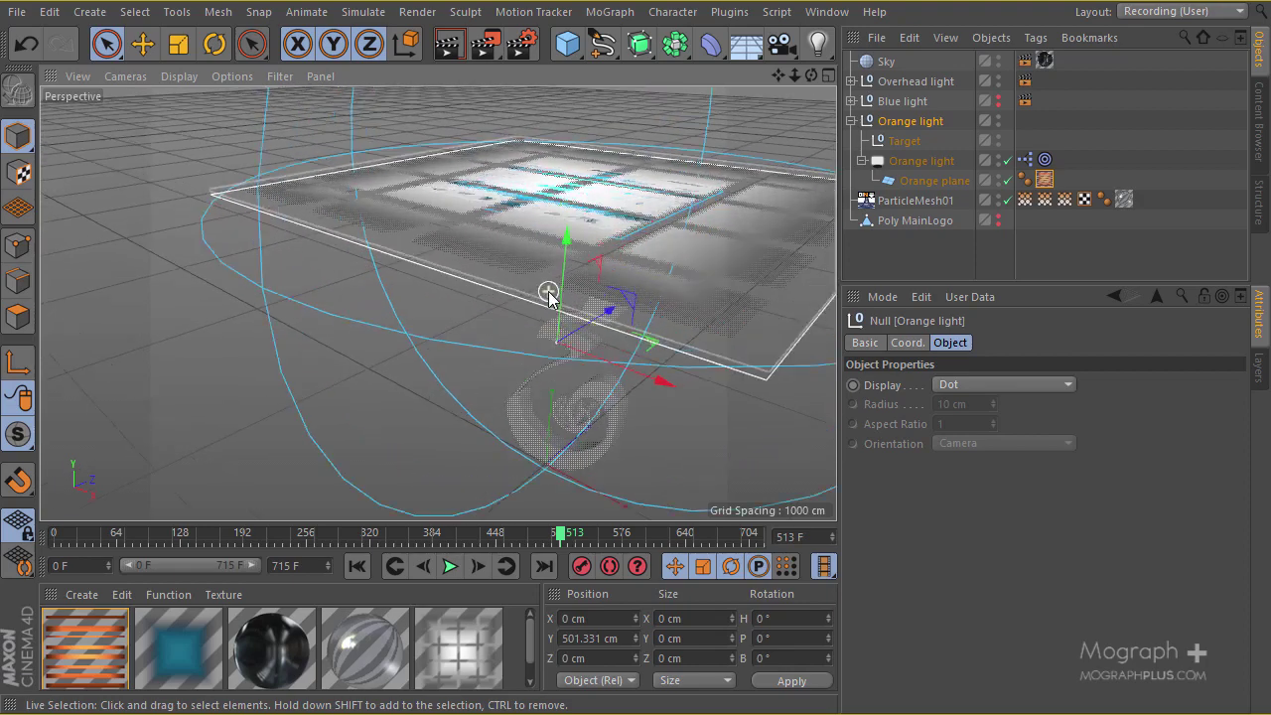
pyautogui.scroll(2, 553, 241)
pyautogui.keyDown('alt'); pyautogui.moveTo(551, 233); pyautogui.dragTo(525, 178); pyautogui.keyUp('alt')
pyautogui.click(918, 161)
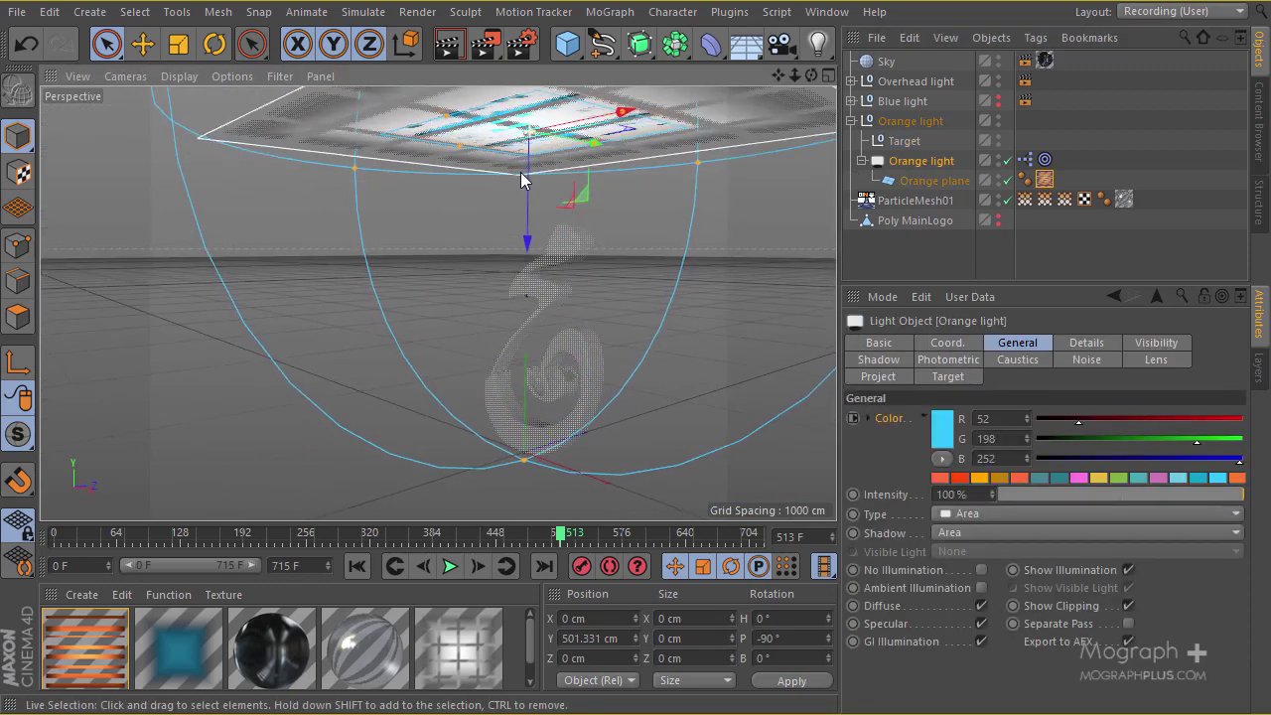
pyautogui.click(1044, 160)
pyautogui.moveTo(905, 141); pyautogui.dragTo(912, 184)
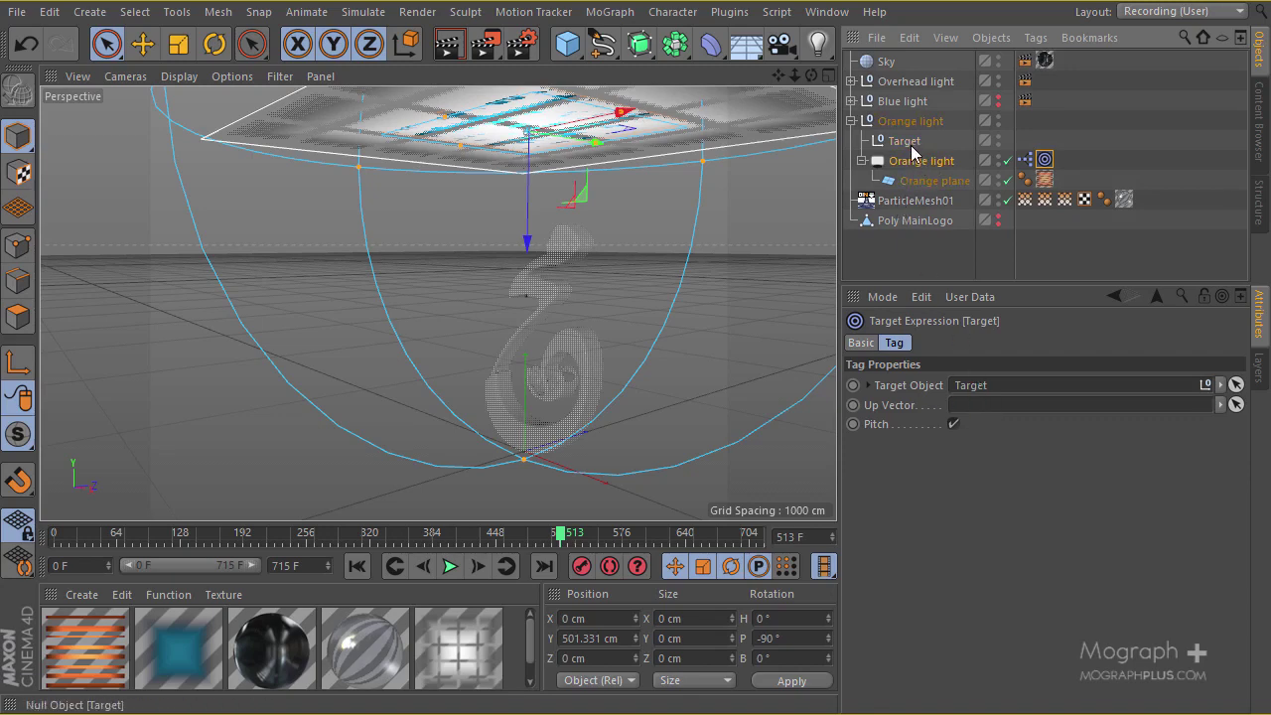
pyautogui.click(905, 140)
pyautogui.click(903, 343)
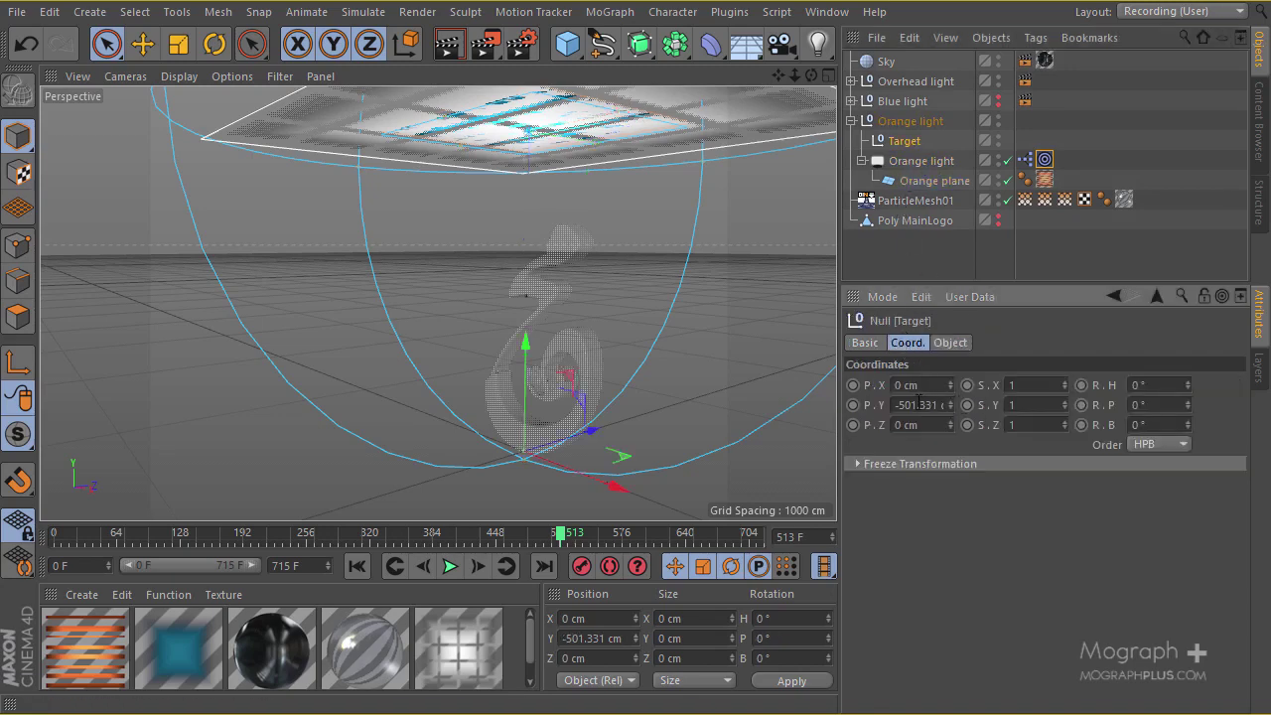
pyautogui.press('Return')
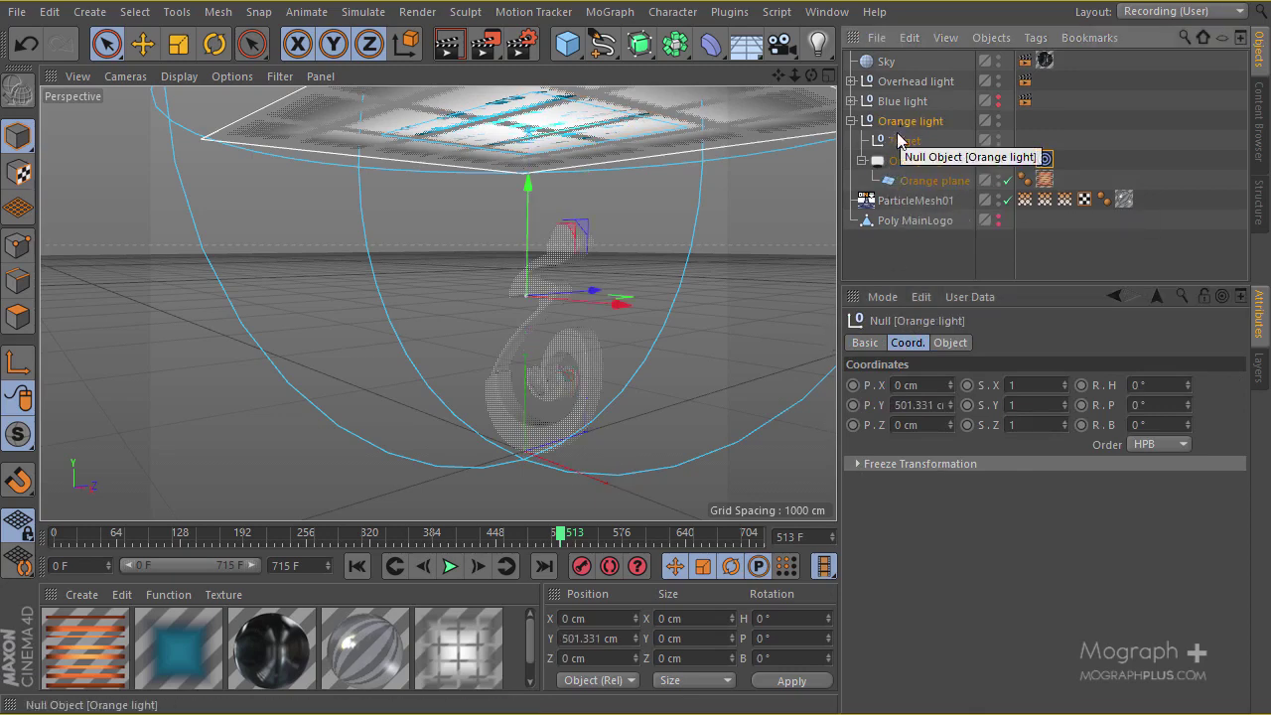
# Step: Set the Orange light's rectangular area size to 450 by 450 cm
pyautogui.keyDown('alt'); pyautogui.moveTo(571, 231); pyautogui.dragTo(342, 139); pyautogui.keyUp('alt')
pyautogui.click(921, 160)
pyautogui.press('o')
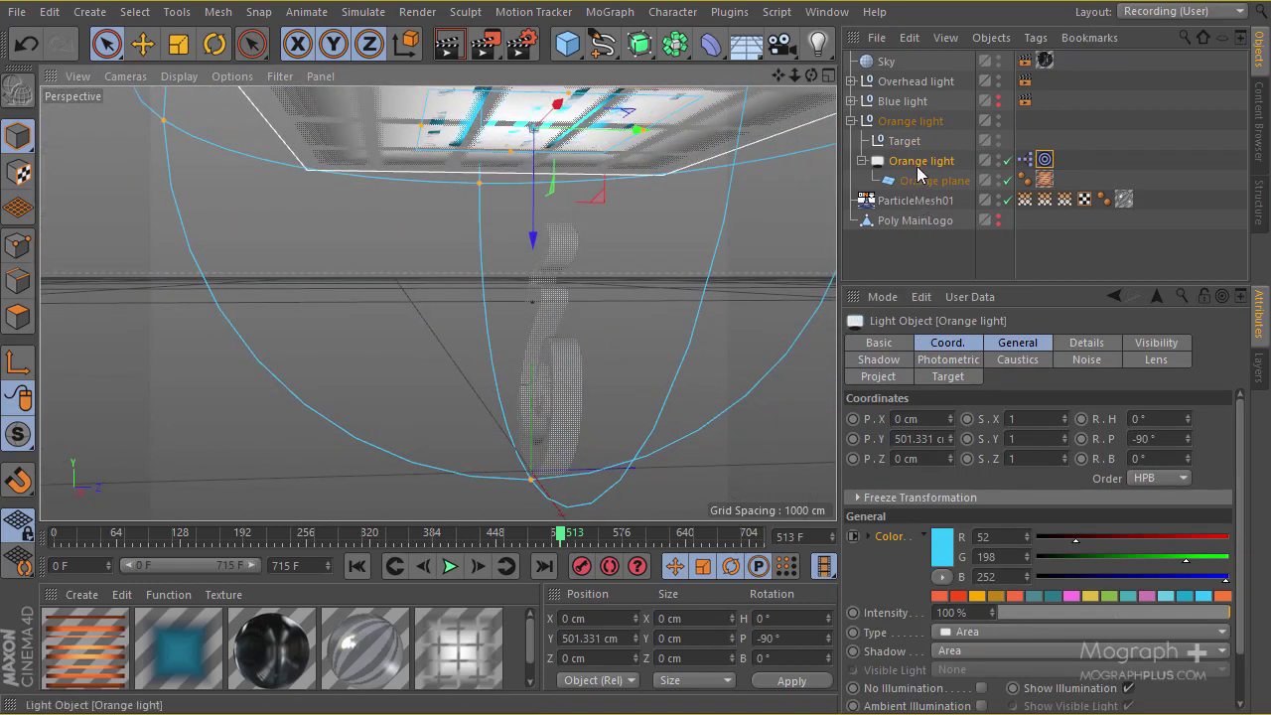
pyautogui.click(1088, 346)
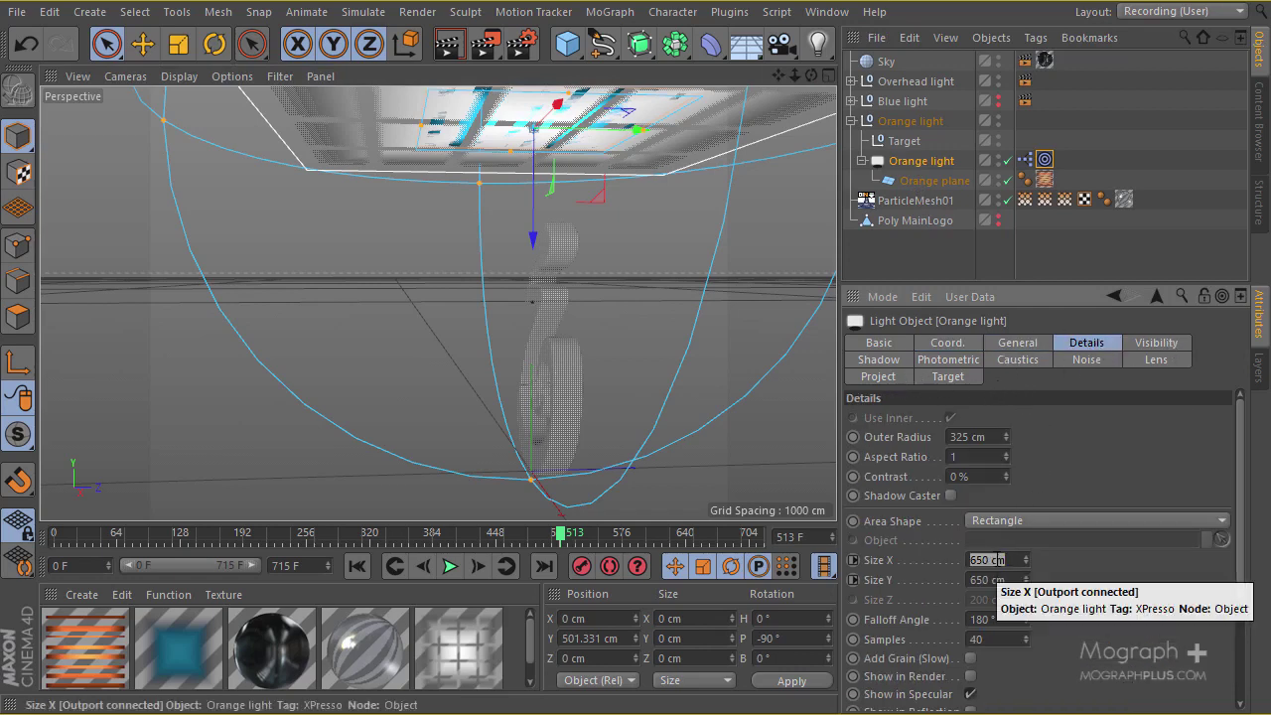
pyautogui.write('450')
pyautogui.press('Return')
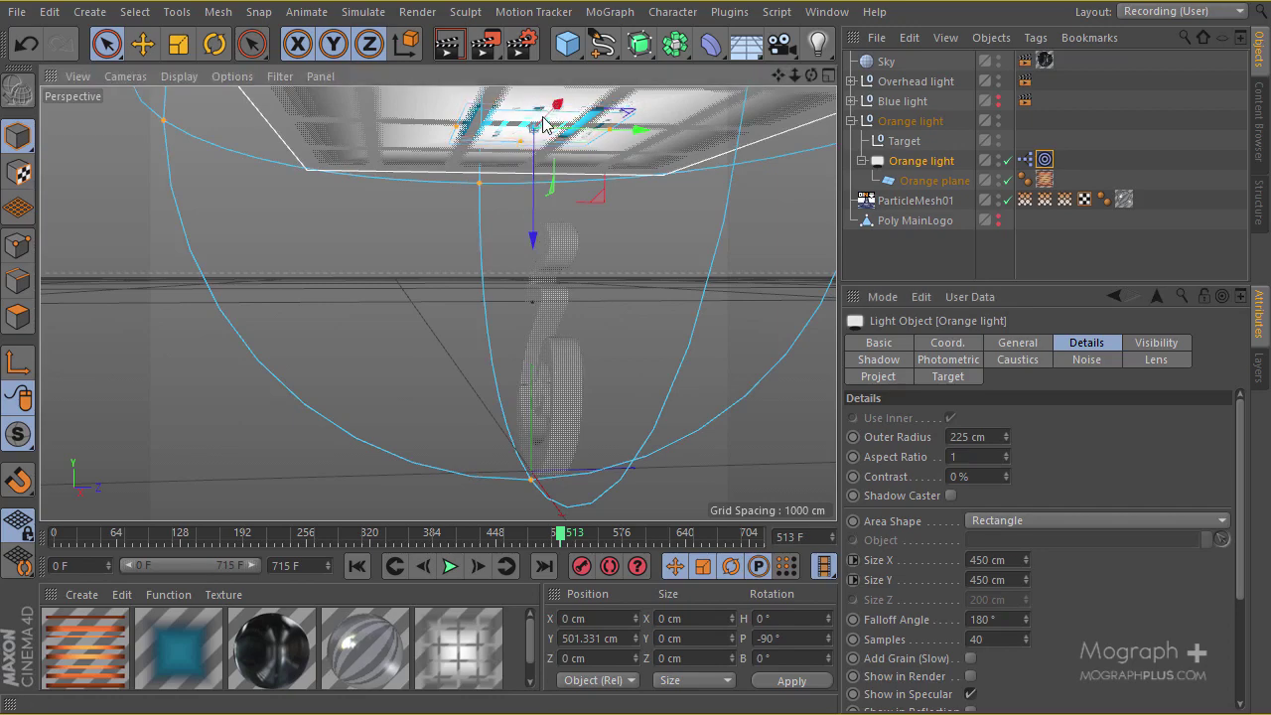
# Step: Move the Orange light away from the logo to about X -574, Y 250 and Z 193 cm
pyautogui.moveTo(574, 114); pyautogui.dragTo(303, 285)
pyautogui.hotkey('ctrl', 'z')
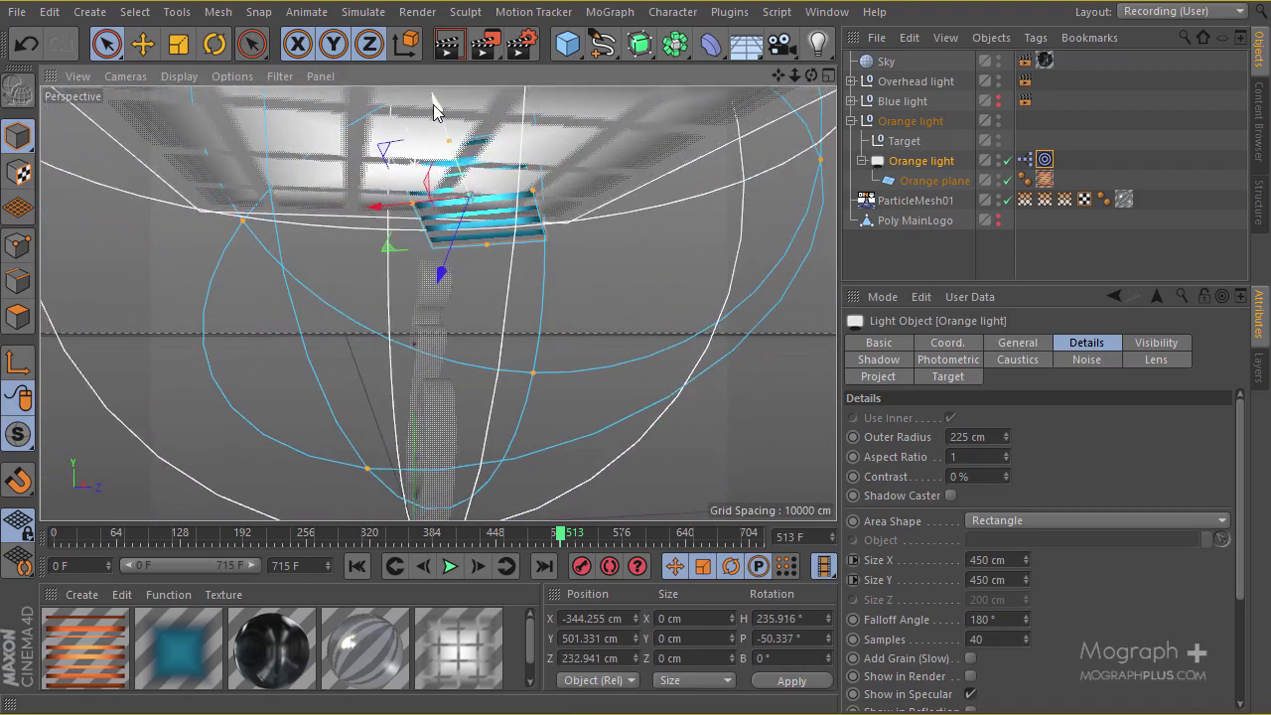
pyautogui.moveTo(438, 105); pyautogui.dragTo(360, 215)
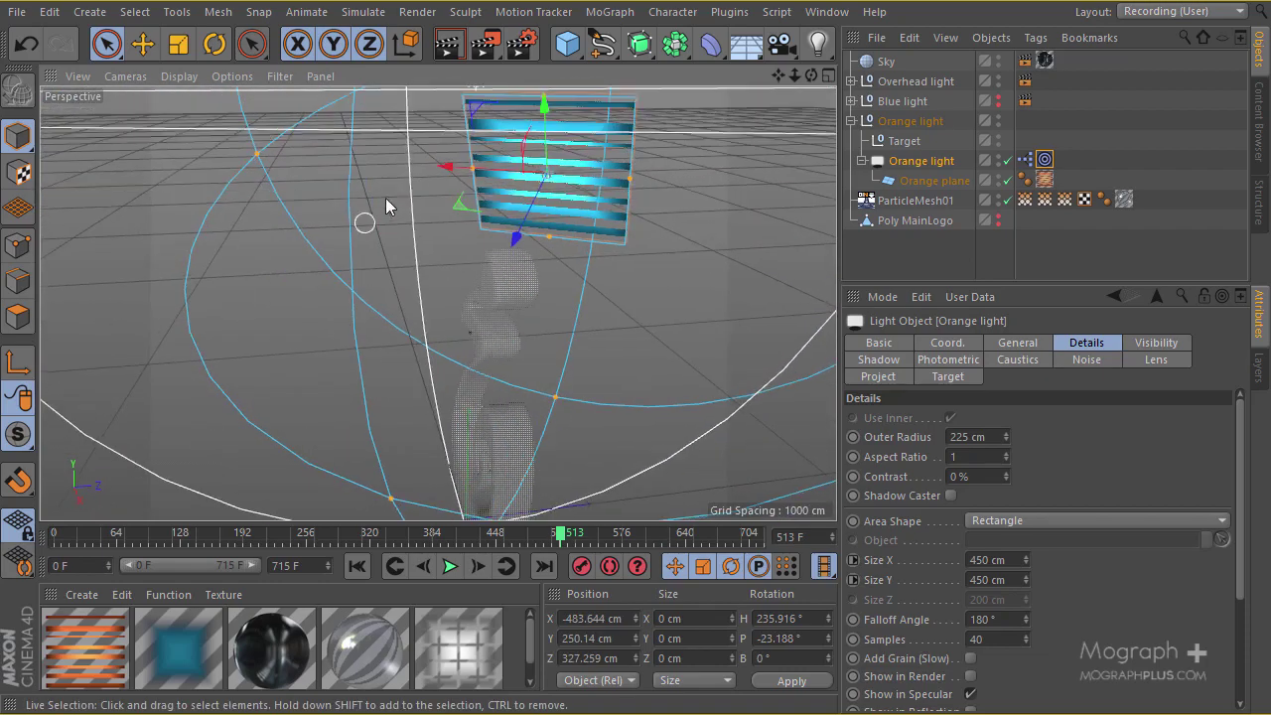
pyautogui.moveTo(452, 161); pyautogui.dragTo(388, 162)
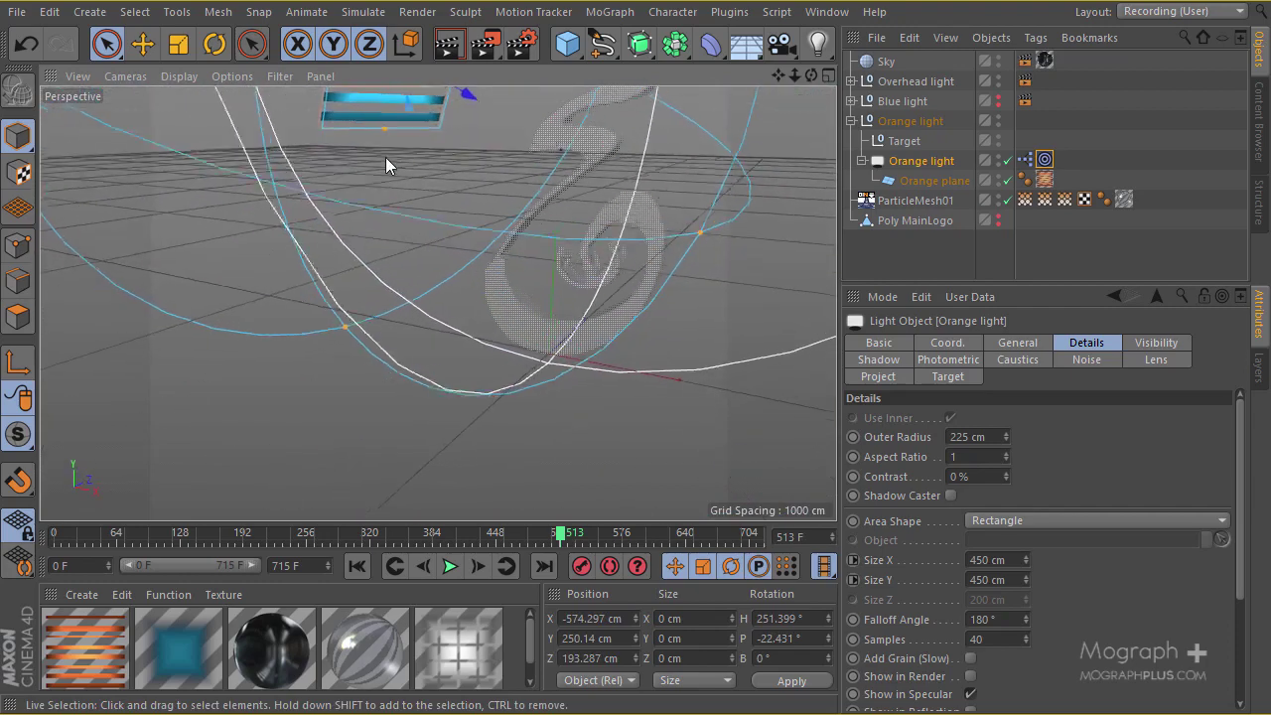
pyautogui.keyDown('alt'); pyautogui.moveTo(700, 283); pyautogui.dragTo(650, 318); pyautogui.keyUp('alt')
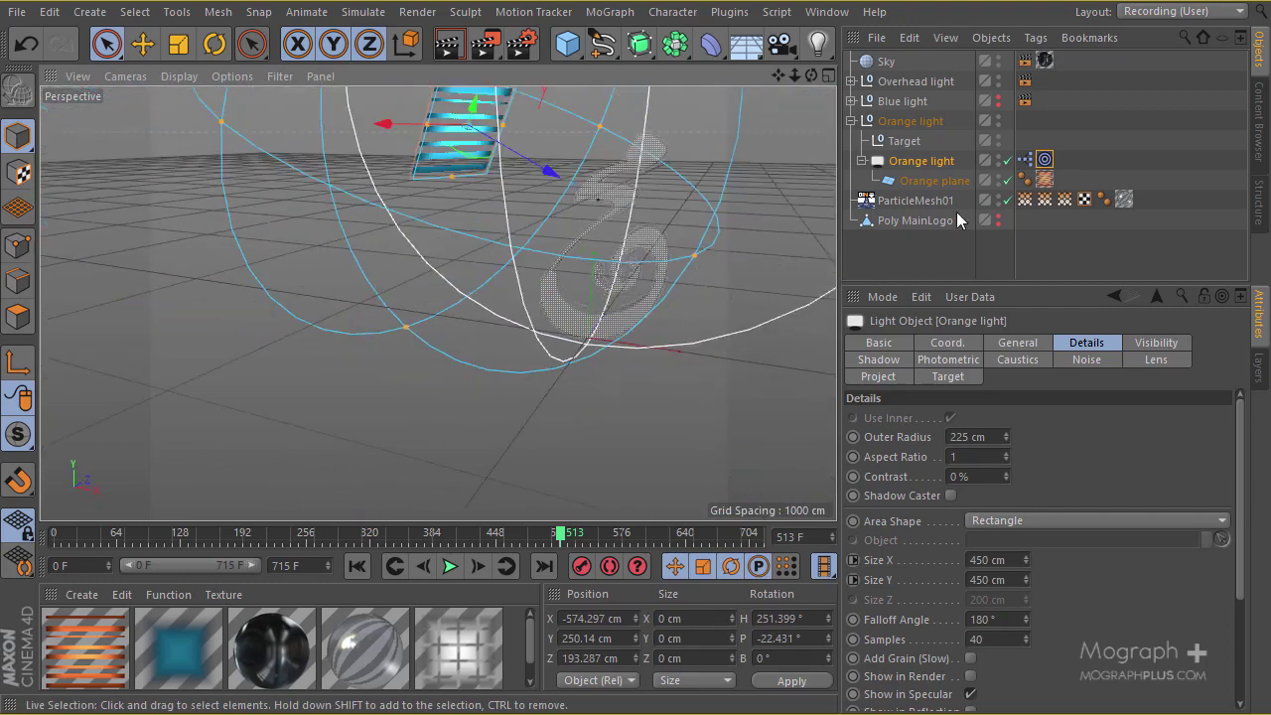
# Step: Re-render all material previews and spread out the light, plane and material nodes in the Orange light's XPresso setup
pyautogui.click(159, 593)
pyautogui.click(303, 369)
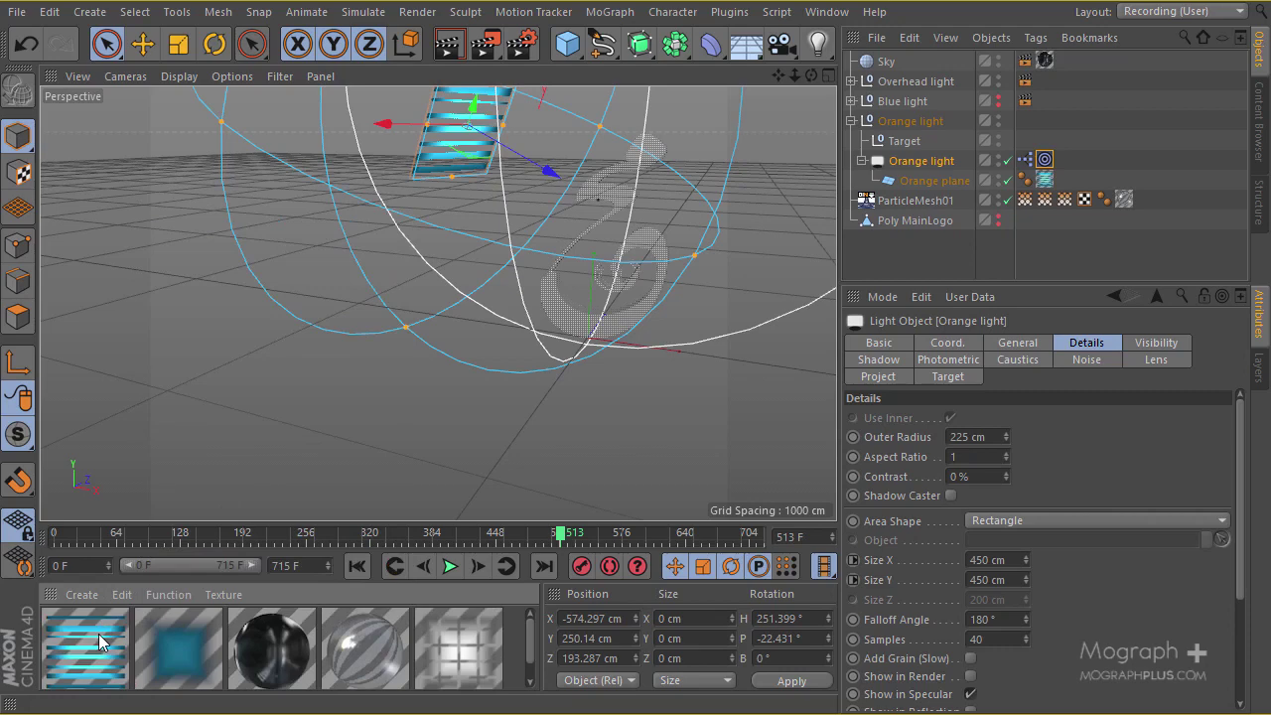
pyautogui.doubleClick(1022, 159)
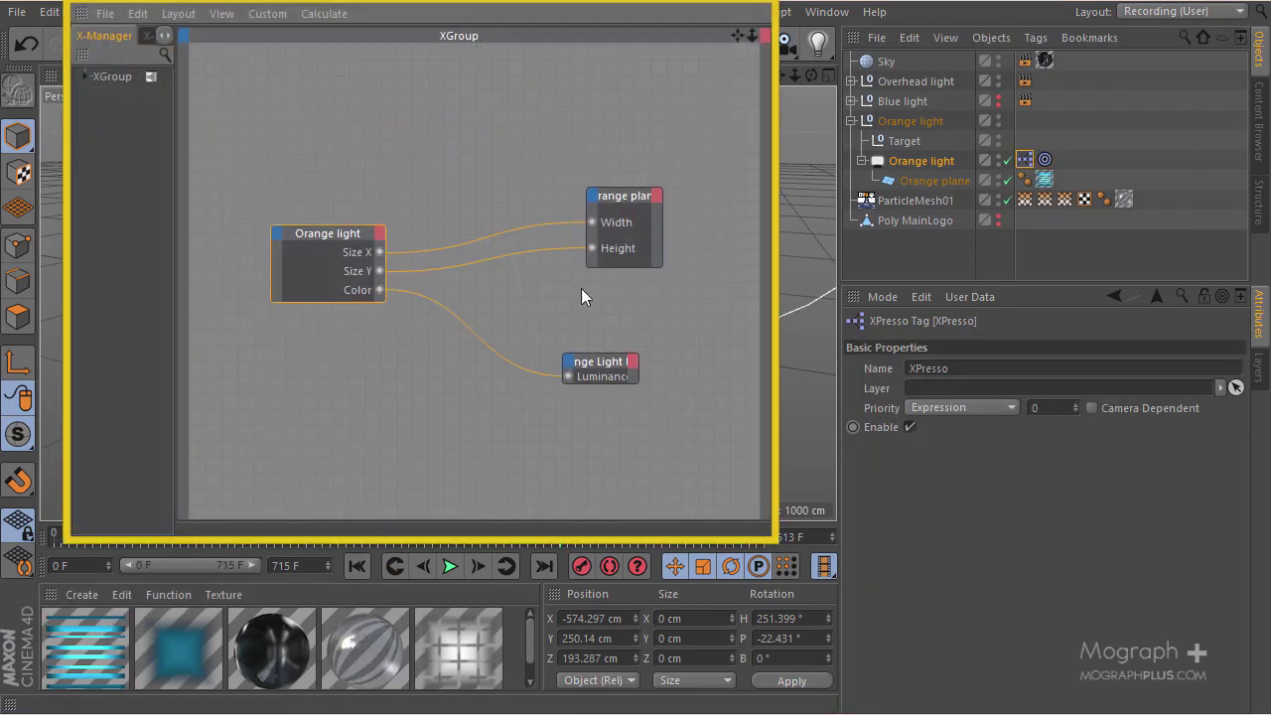
pyautogui.moveTo(383, 236); pyautogui.dragTo(387, 165)
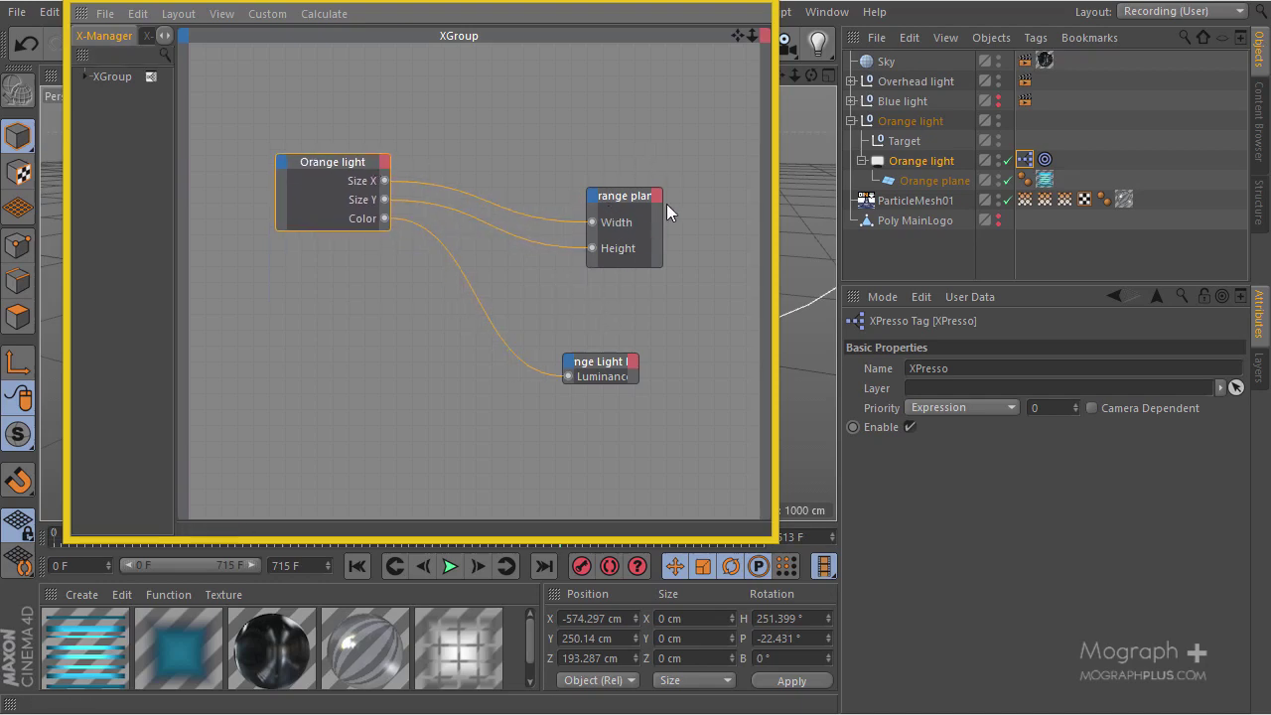
pyautogui.moveTo(640, 200); pyautogui.dragTo(633, 151)
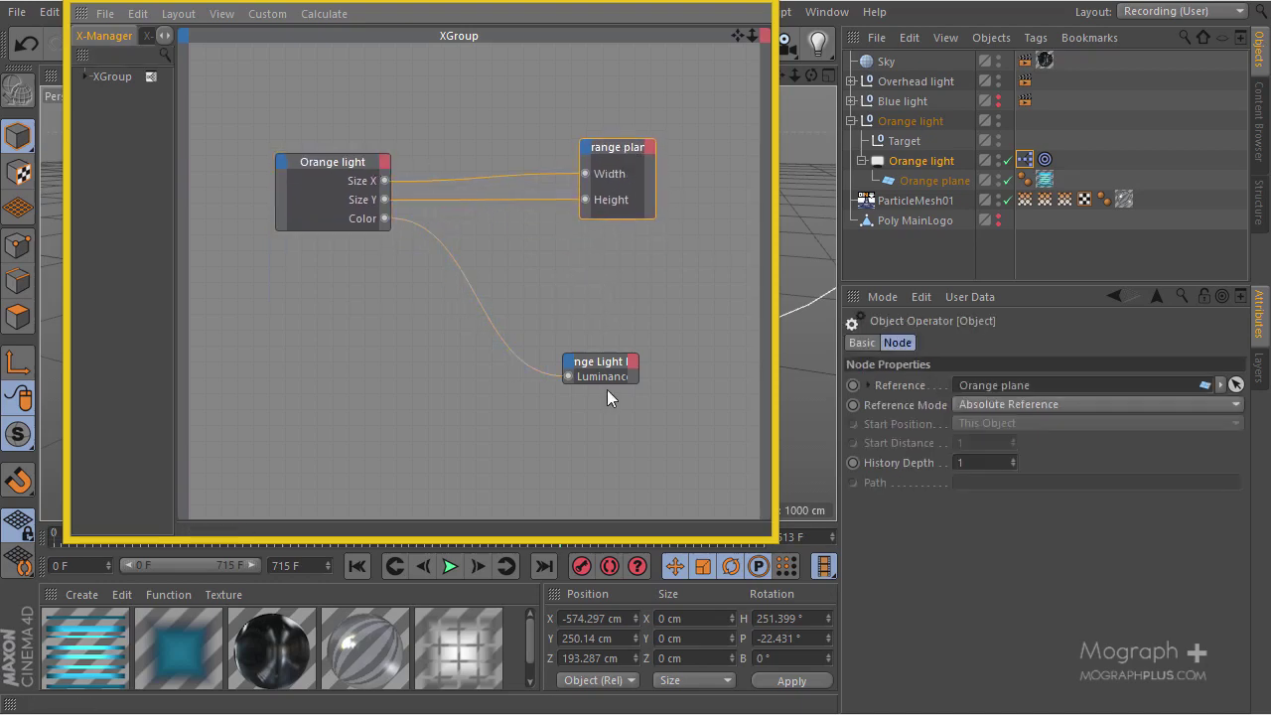
pyautogui.moveTo(638, 374); pyautogui.dragTo(631, 338)
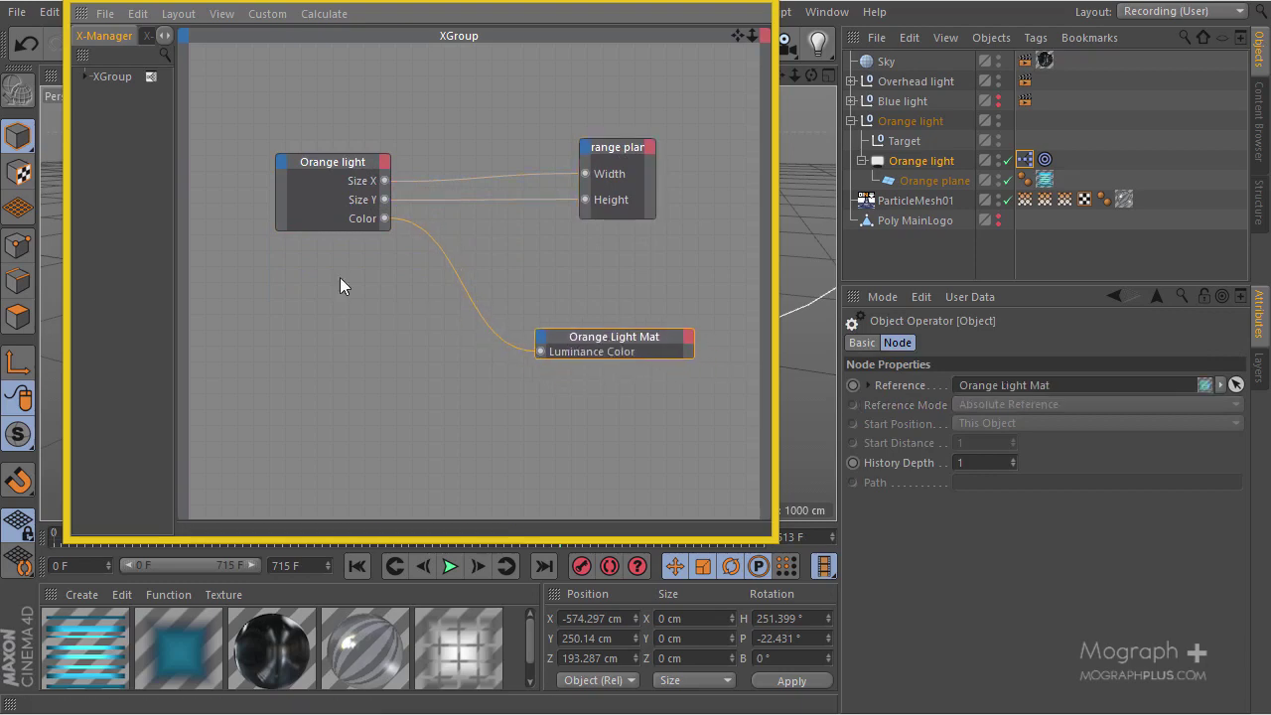
pyautogui.click(307, 168)
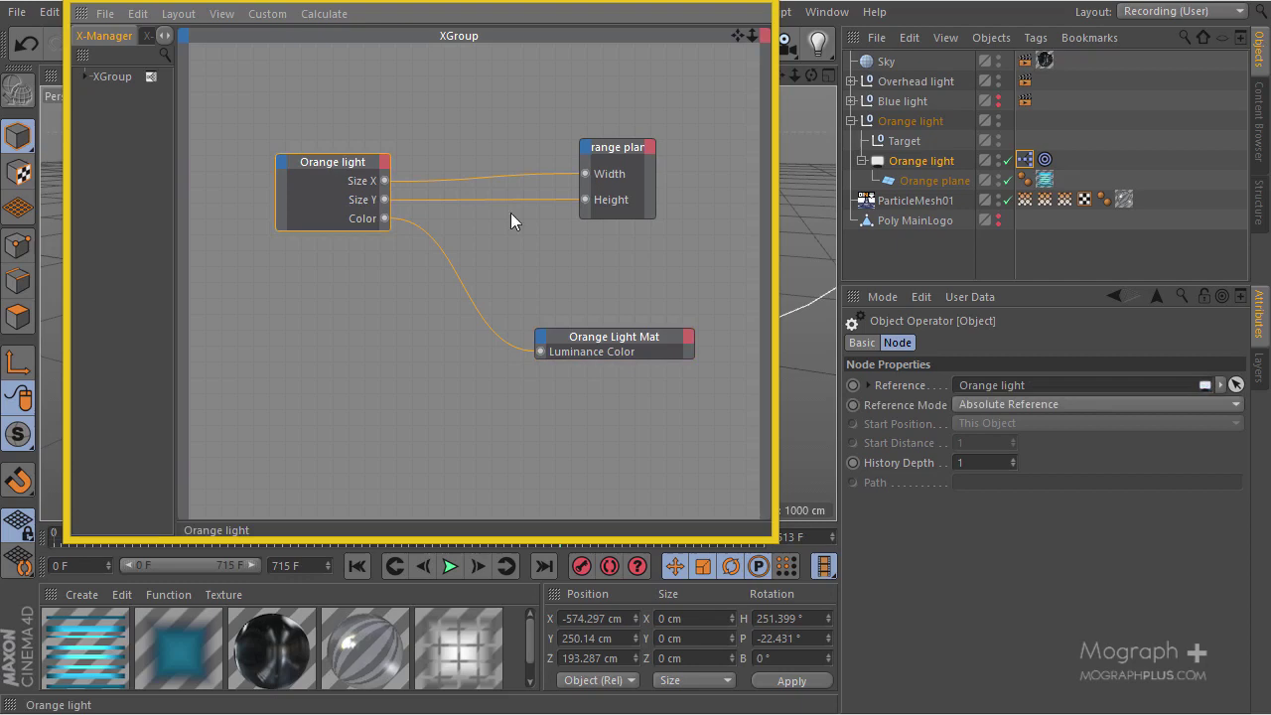
# Step: Change the Orange light's color to orange with RGB 252, 122, 52, and re-render all material previews
pyautogui.click(903, 164)
pyautogui.click(1023, 344)
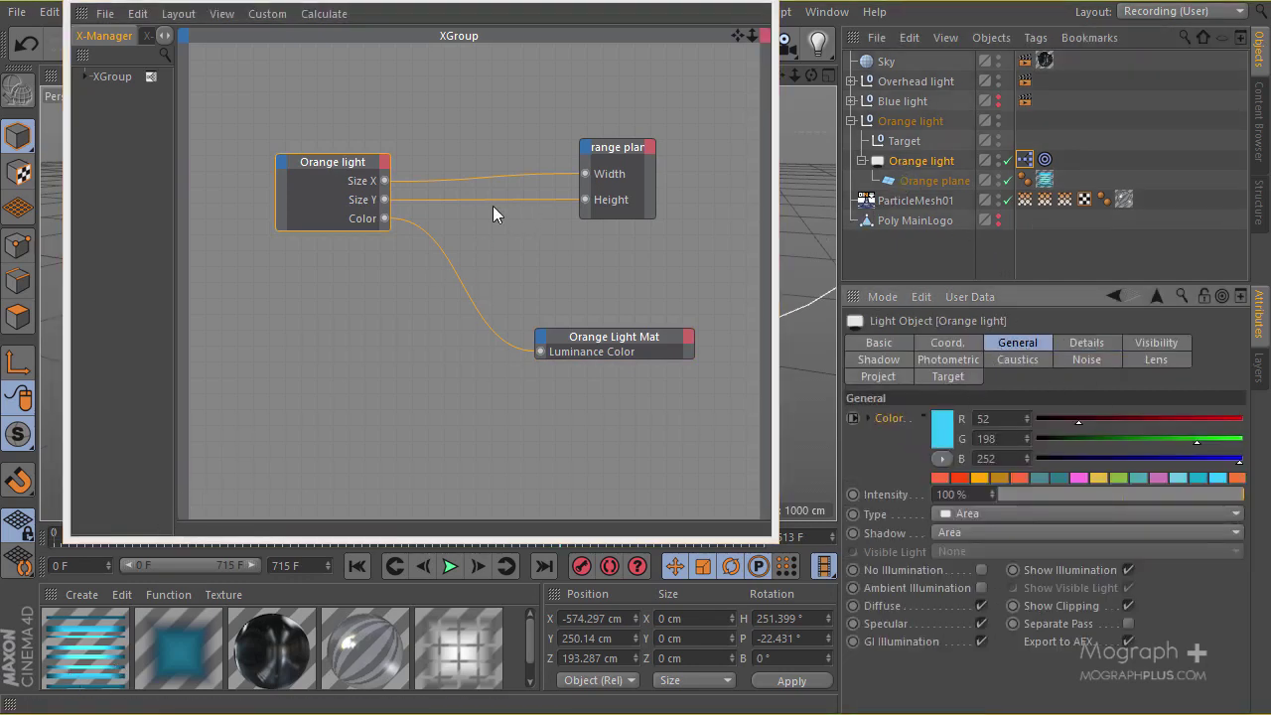
pyautogui.click(1237, 481)
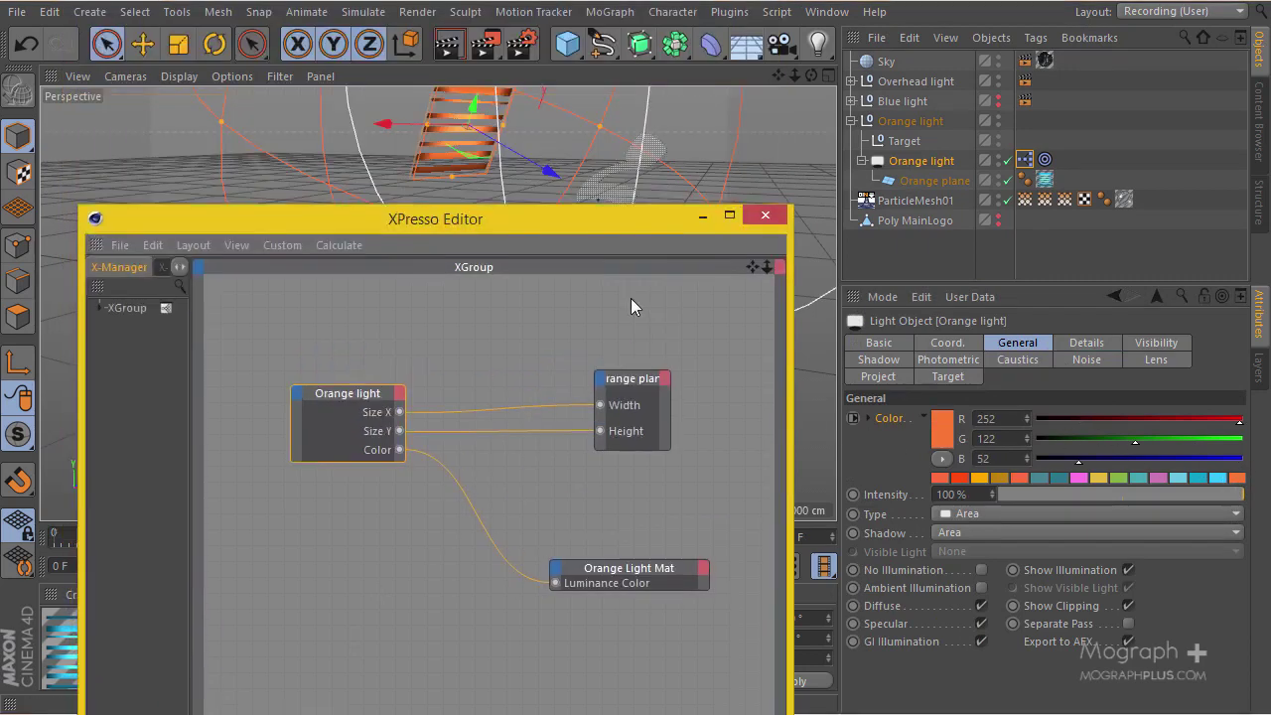
pyautogui.moveTo(655, 180); pyautogui.dragTo(594, 109)
pyautogui.click(702, 94)
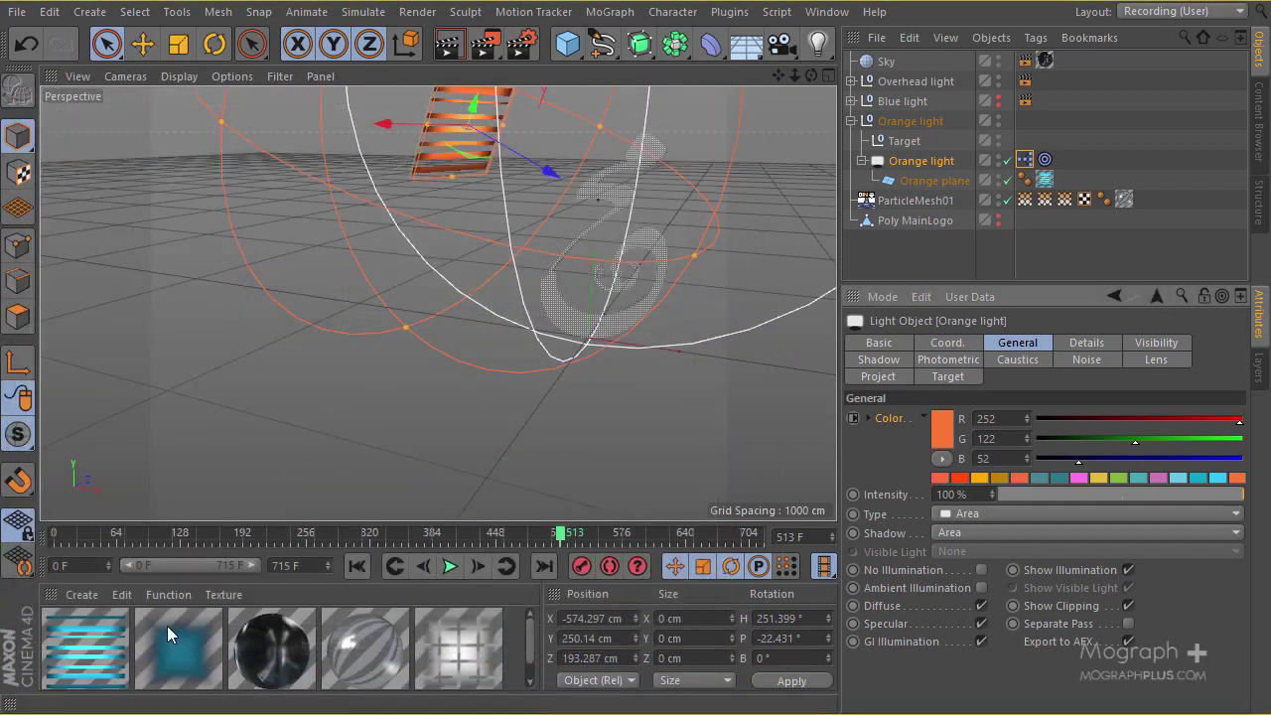
pyautogui.click(175, 601)
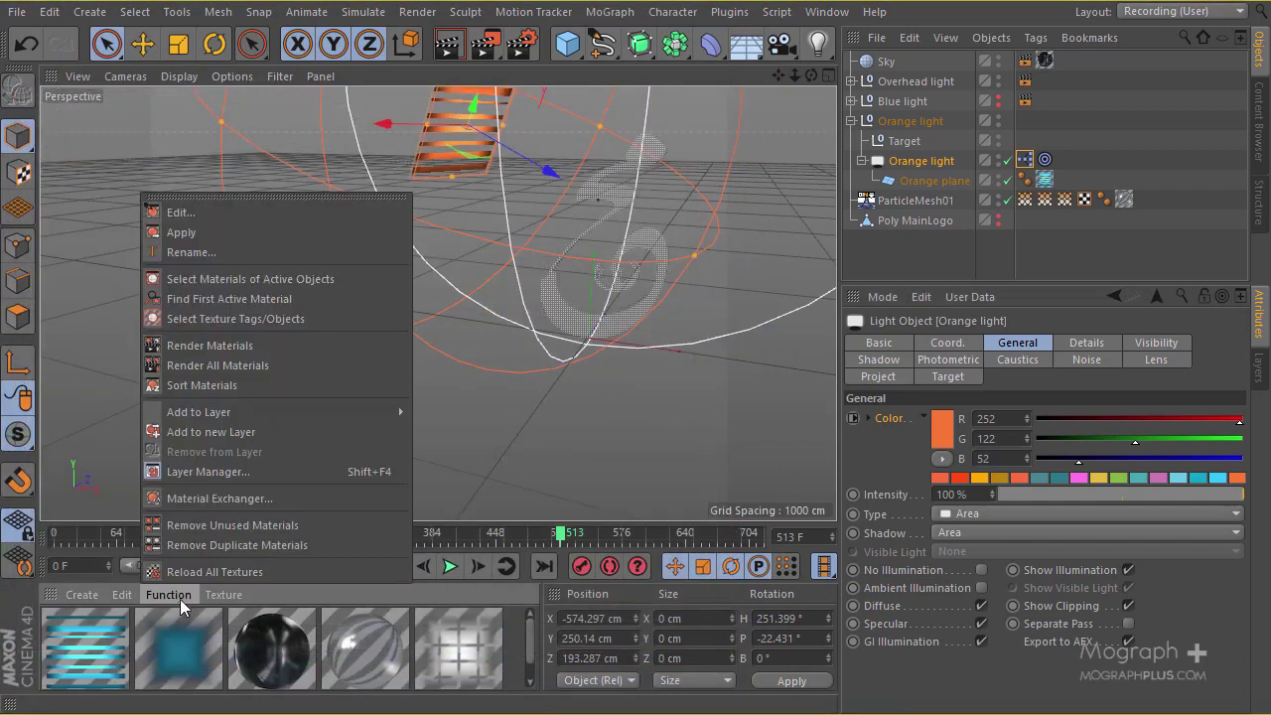
pyautogui.click(317, 369)
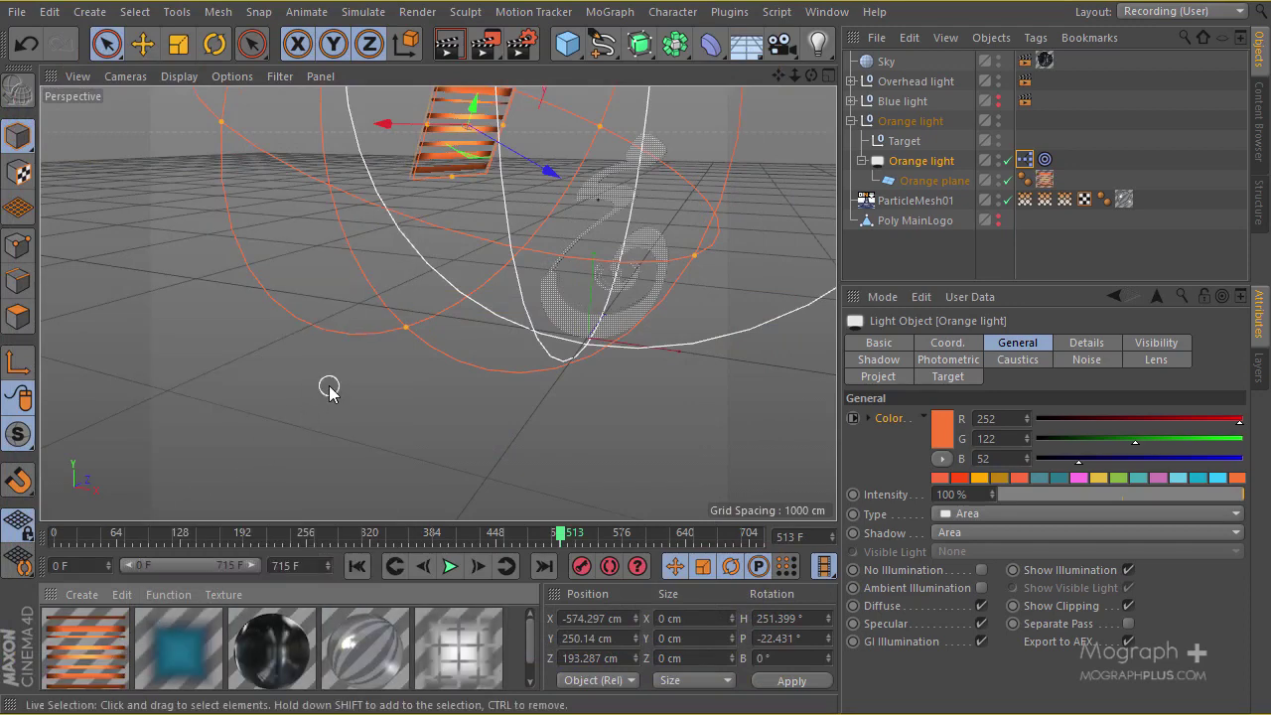
# Step: Review the luminance and alpha channel settings of Orange Light Mat
pyautogui.keyDown('alt'); pyautogui.moveTo(412, 287); pyautogui.dragTo(467, 199); pyautogui.keyUp('alt')
pyautogui.doubleClick(86, 667)
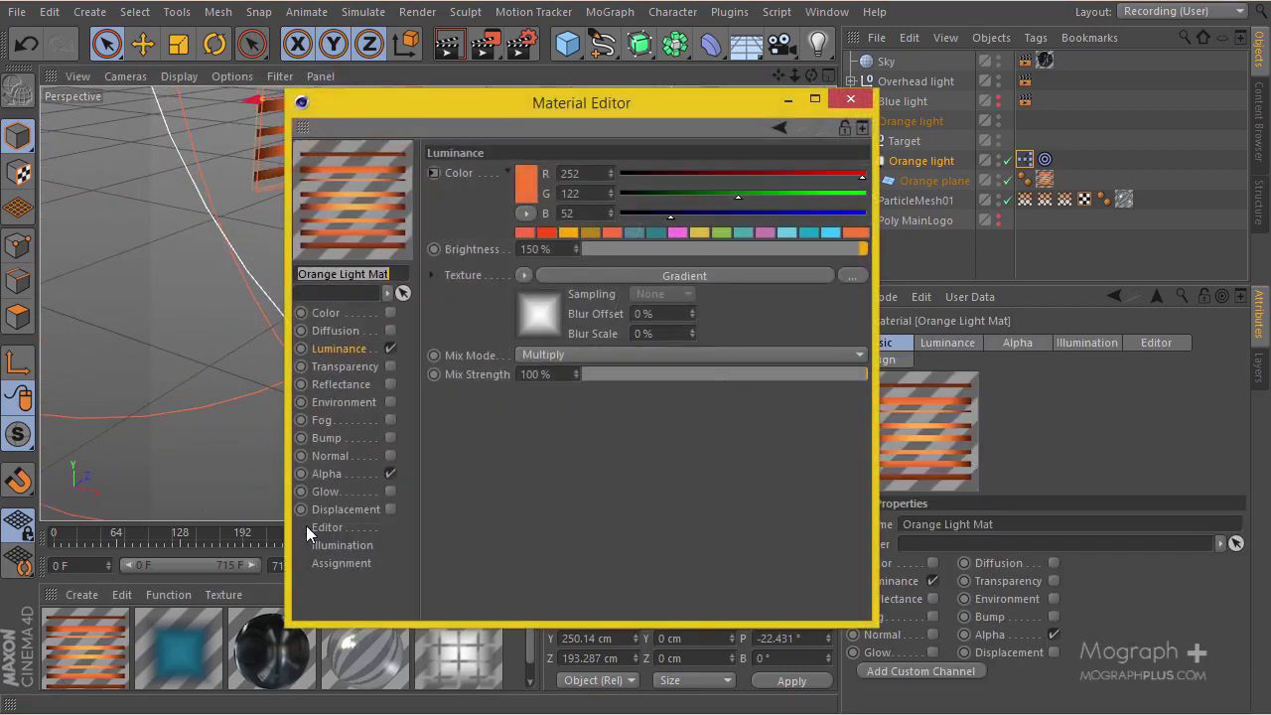
pyautogui.click(328, 491)
pyautogui.click(327, 474)
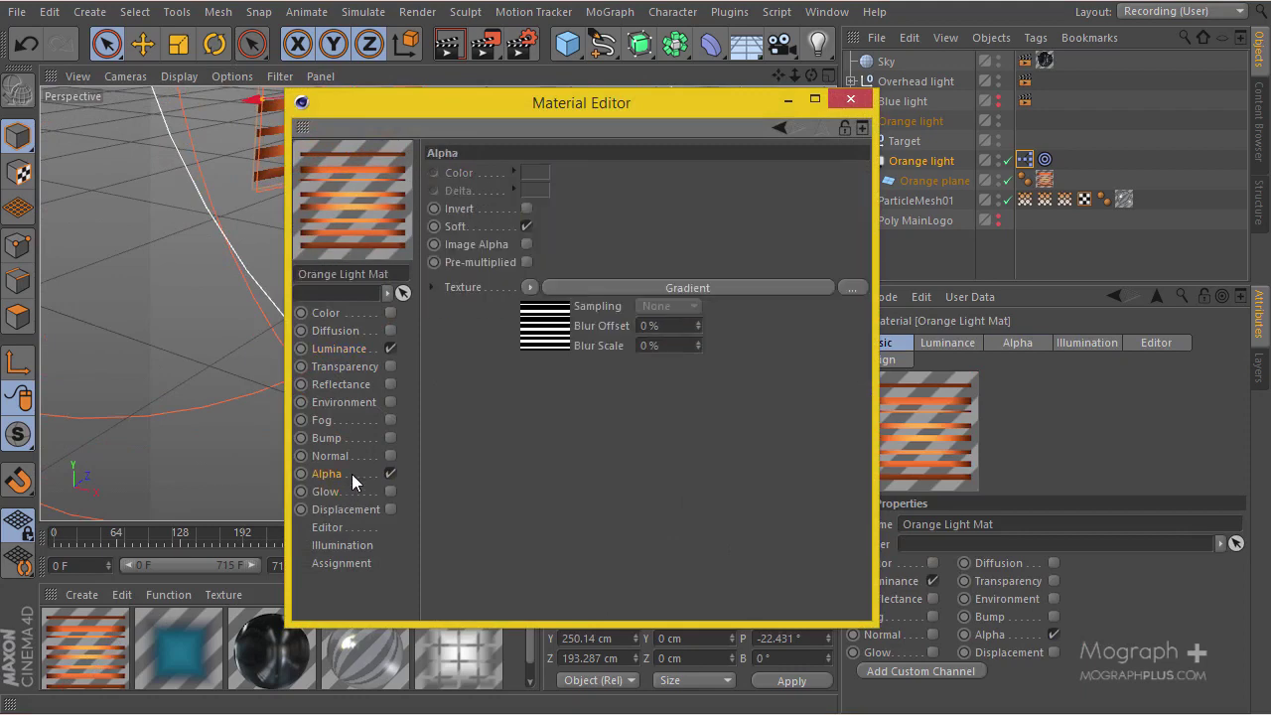
pyautogui.click(842, 101)
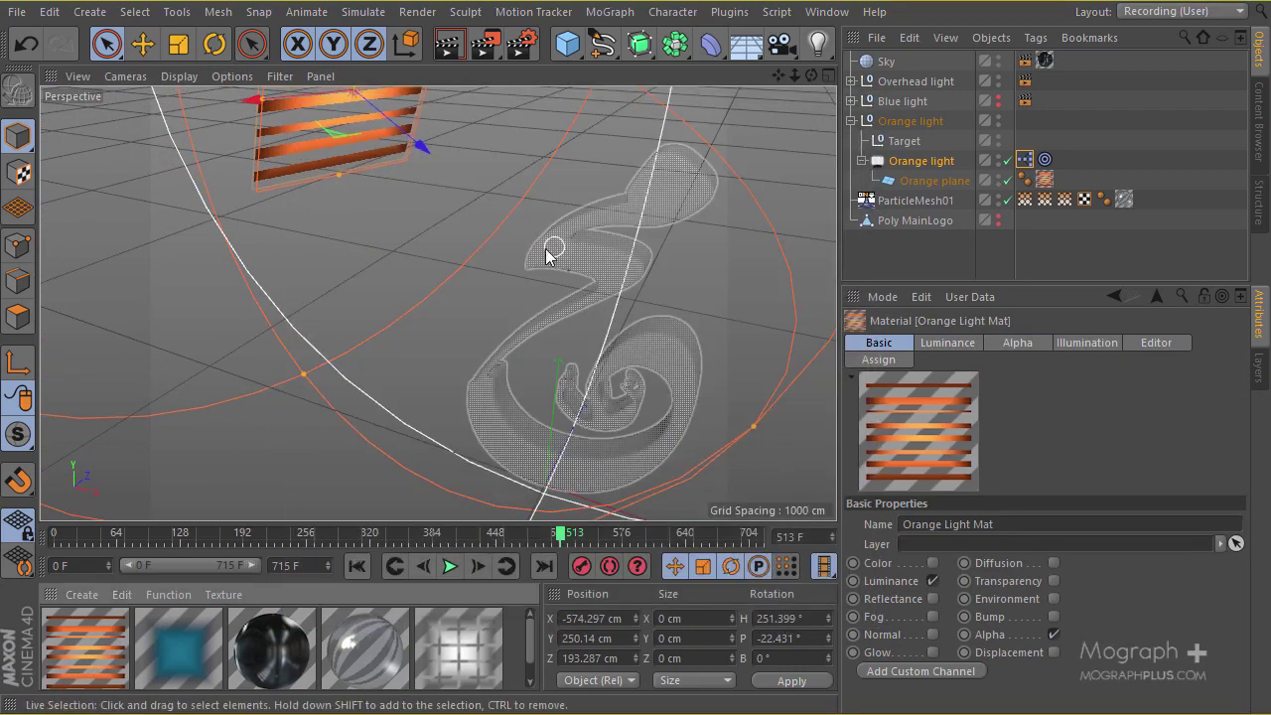
# Step: Turn off the Overhead light and its plane and collapse the Overhead light group
pyautogui.keyDown('alt'); pyautogui.moveTo(489, 268); pyautogui.dragTo(679, 263); pyautogui.keyUp('alt')
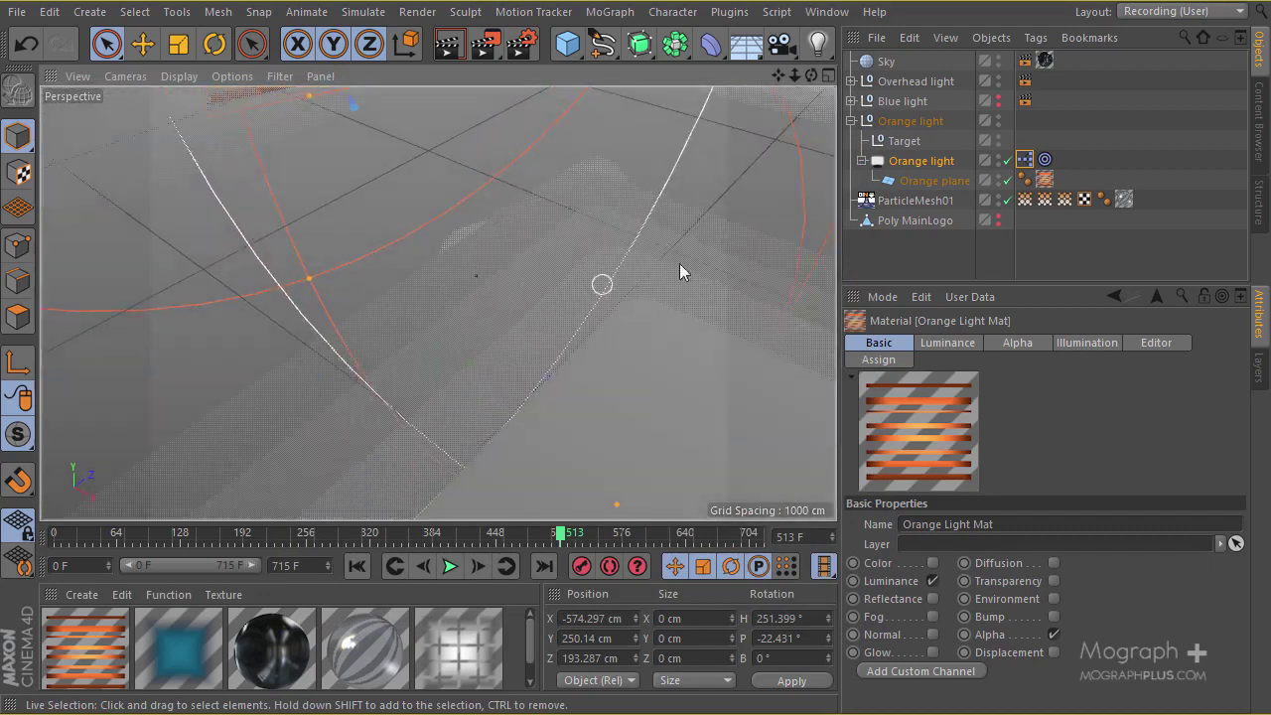
pyautogui.click(852, 81)
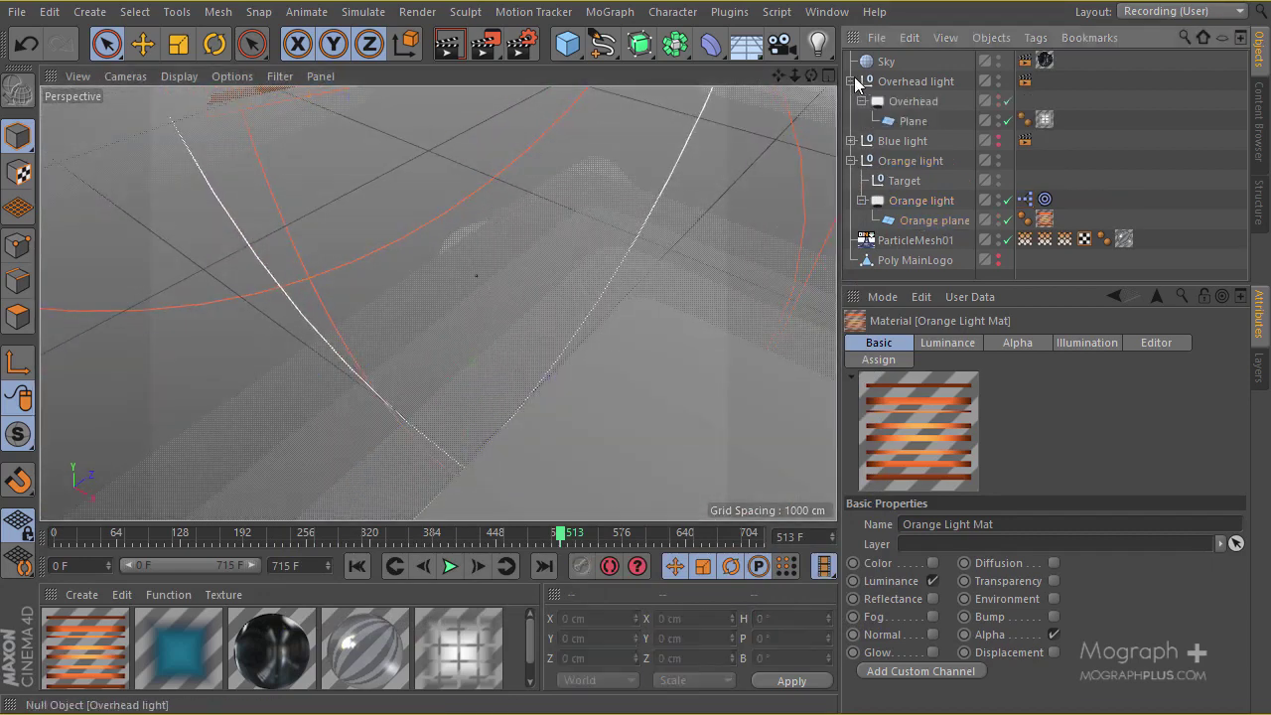
pyautogui.click(998, 117)
pyautogui.click(998, 100)
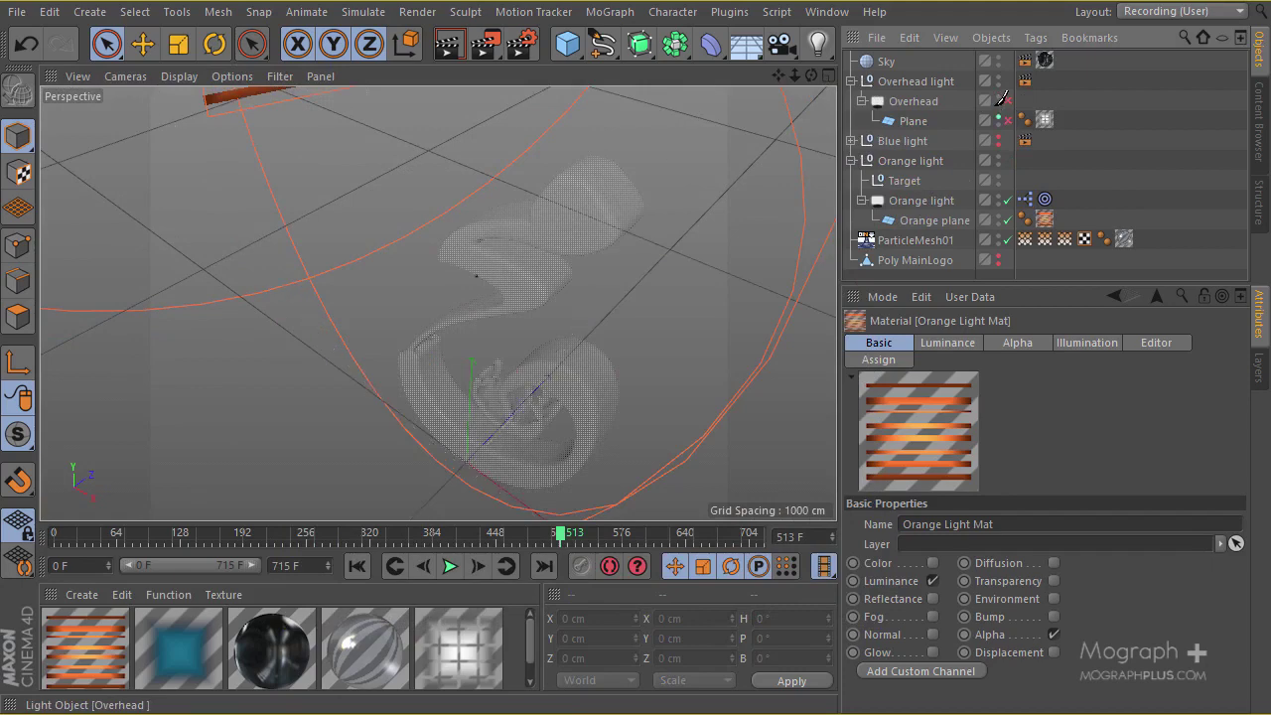
pyautogui.click(851, 80)
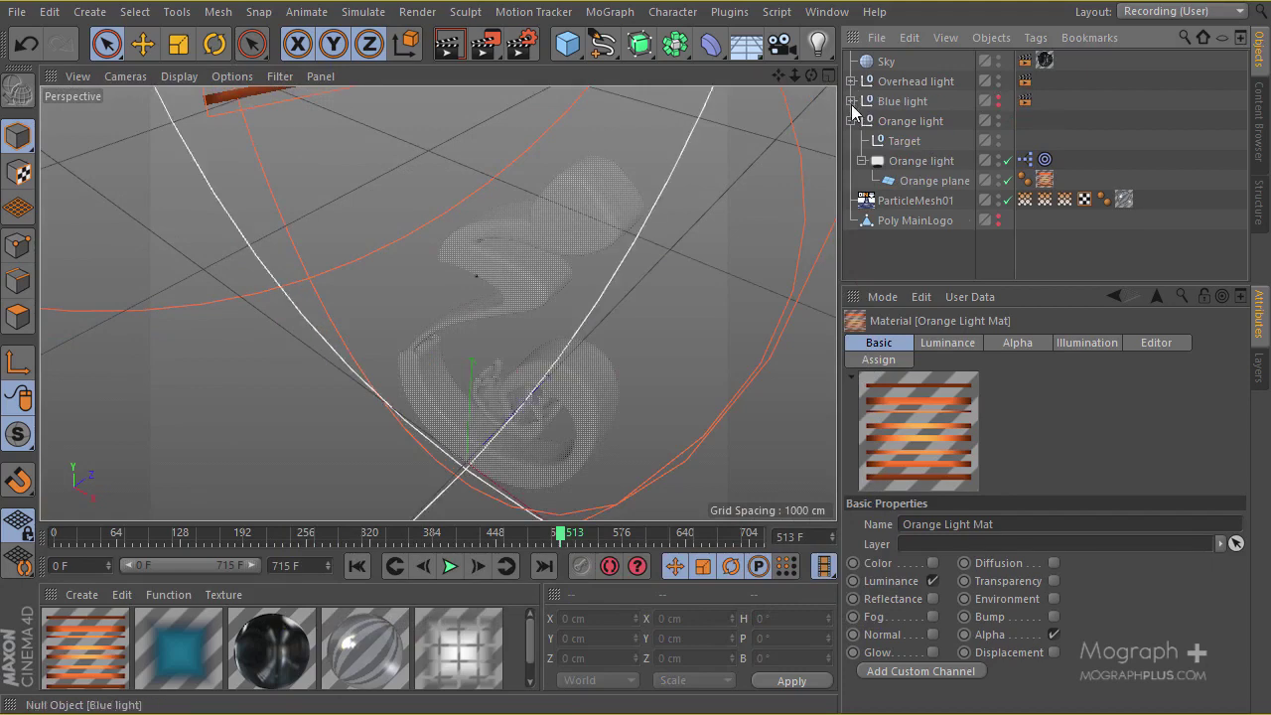
# Step: Copy the Blue light group's compositing tag onto the Orange light group
pyautogui.click(851, 100)
pyautogui.click(851, 100)
pyautogui.keyDown('alt'); pyautogui.moveTo(573, 257); pyautogui.dragTo(439, 284); pyautogui.keyUp('alt')
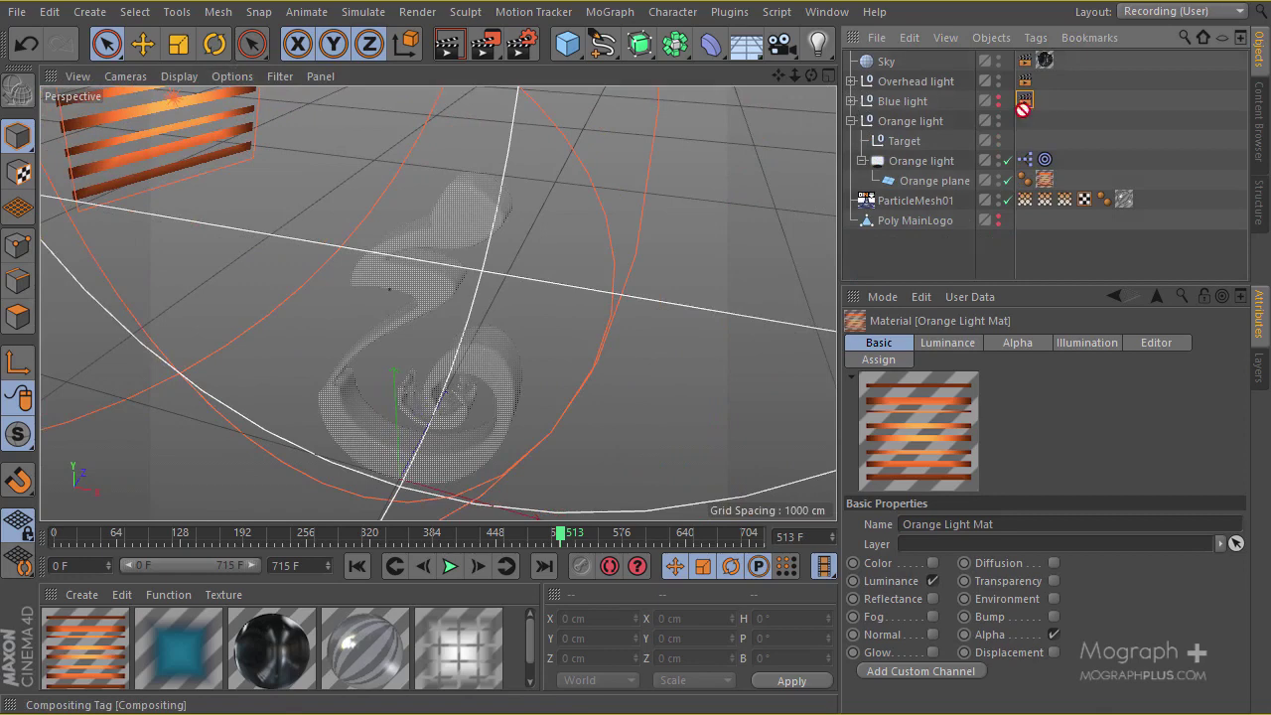
pyautogui.keyDown('ctrl'); pyautogui.moveTo(1023, 109); pyautogui.dragTo(1025, 120); pyautogui.keyUp('ctrl')
pyautogui.keyDown('alt'); pyautogui.moveTo(579, 204); pyautogui.dragTo(432, 203); pyautogui.keyUp('alt')
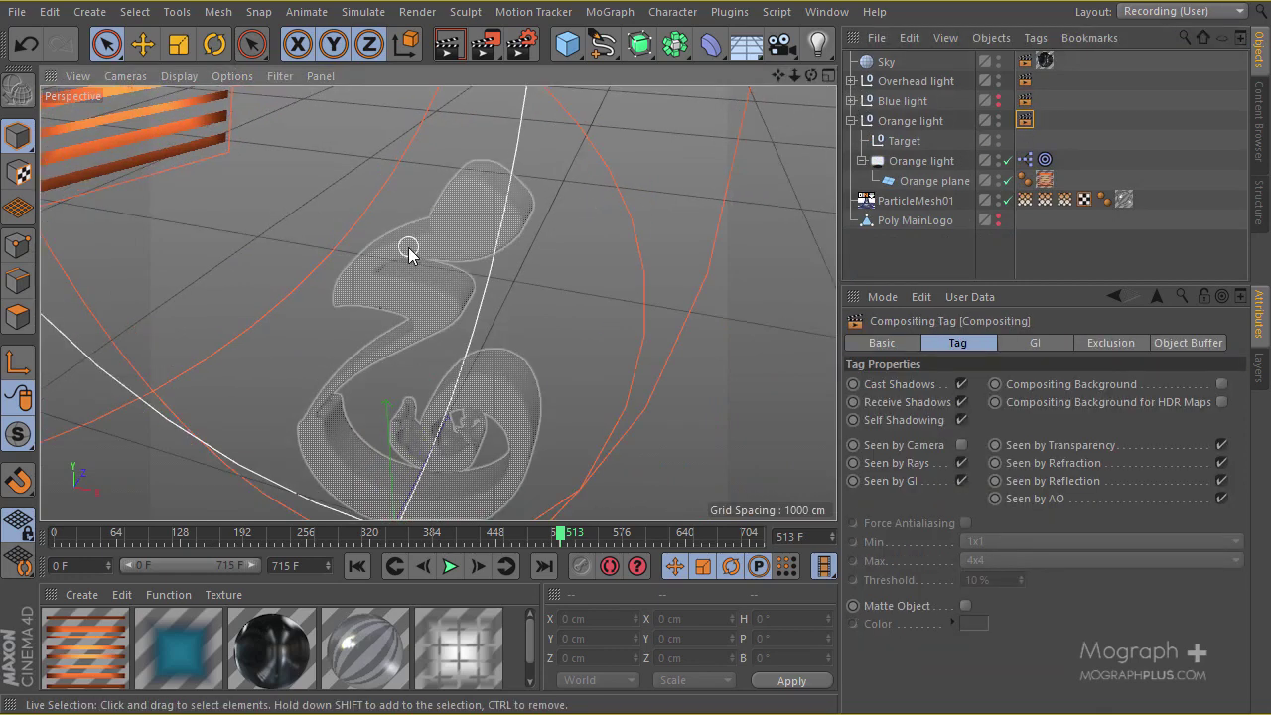
pyautogui.keyDown('alt'); pyautogui.moveTo(412, 268); pyautogui.dragTo(370, 297); pyautogui.keyUp('alt')
# Step: Save the project and test-render the logo under the orange light, including a closer view
pyautogui.click(17, 12)
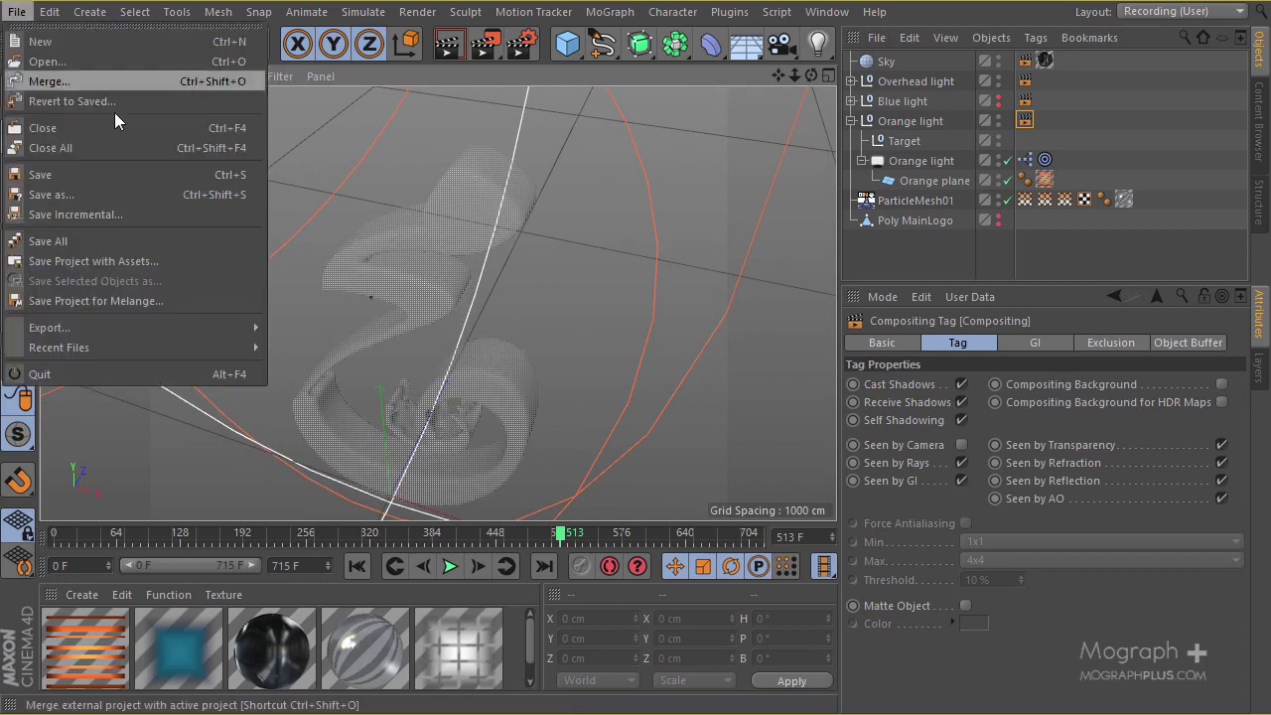
pyautogui.click(107, 169)
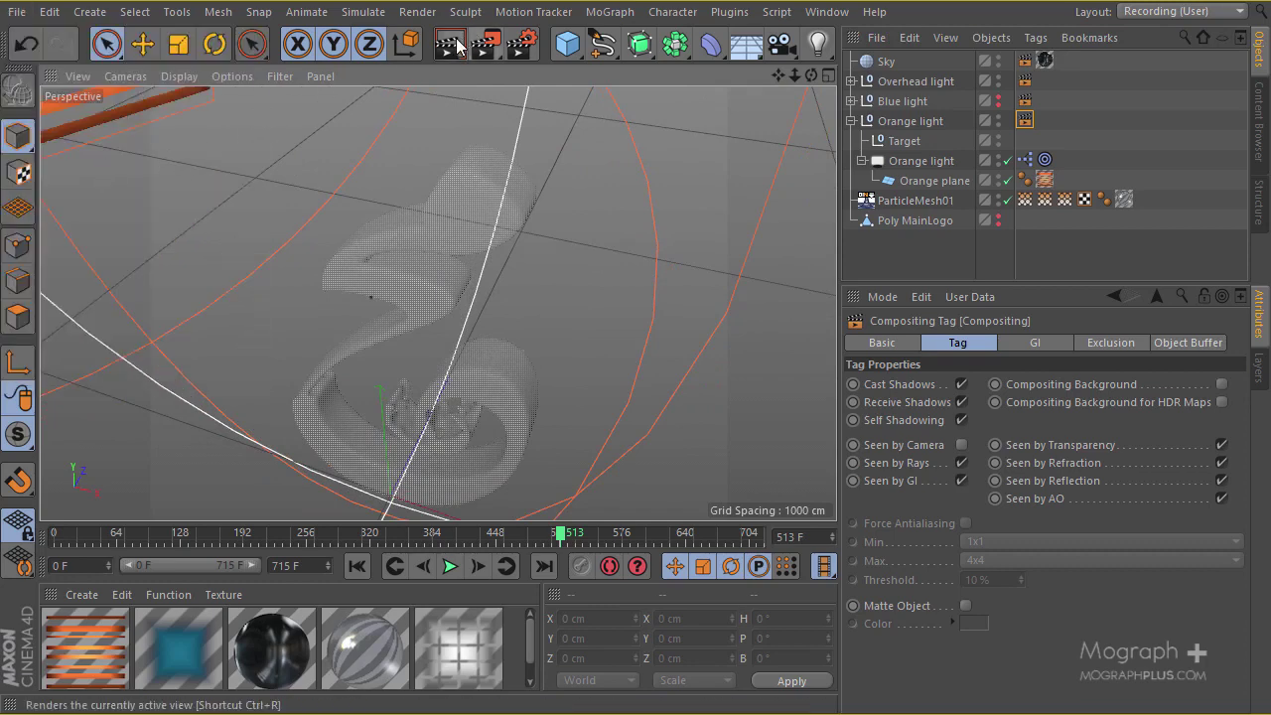
pyautogui.click(449, 50)
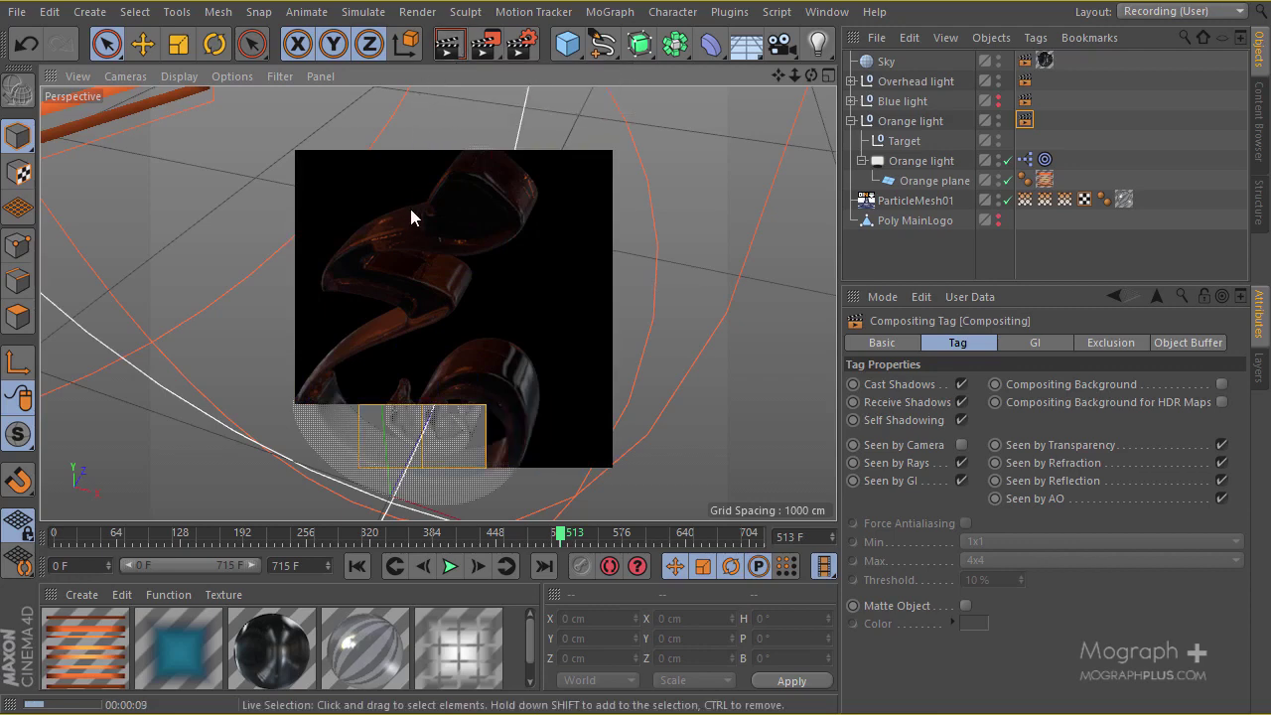
pyautogui.scroll(4, 409, 205)
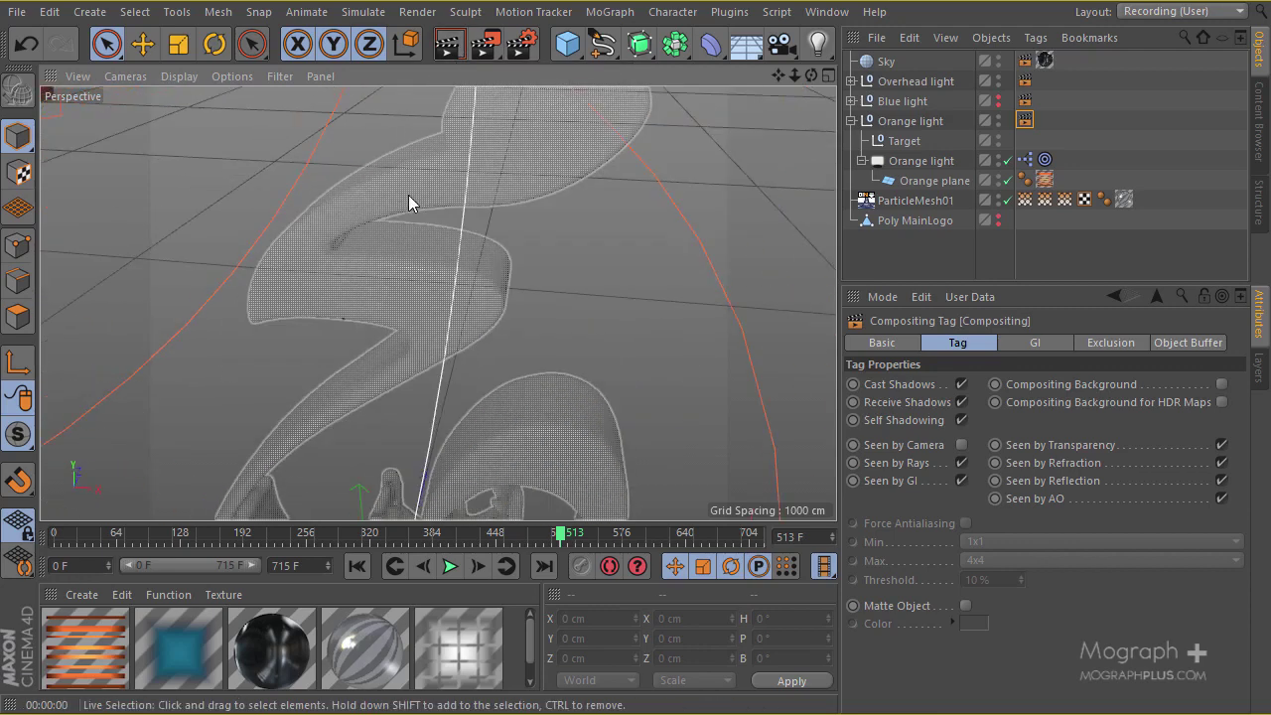
pyautogui.keyDown('alt'); pyautogui.moveTo(408, 194); pyautogui.dragTo(511, 300); pyautogui.keyUp('alt')
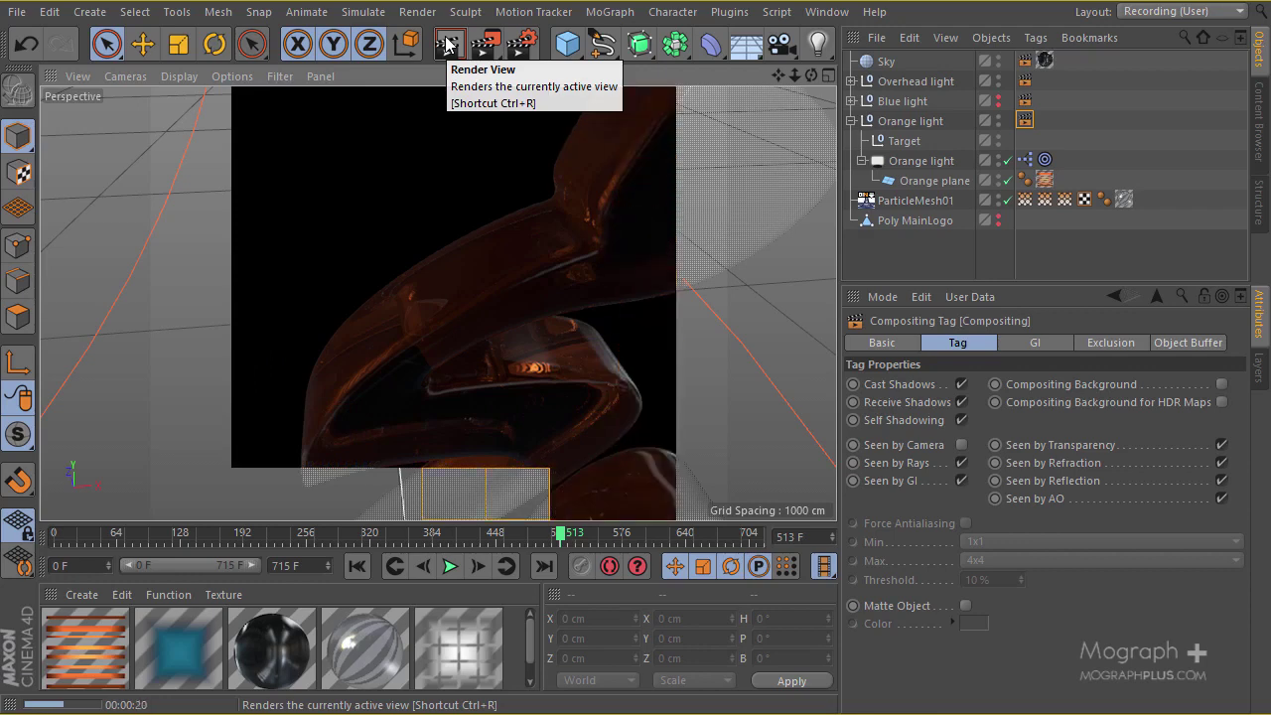
# Step: Set the Orange light's intensity to 83 %
pyautogui.click(925, 161)
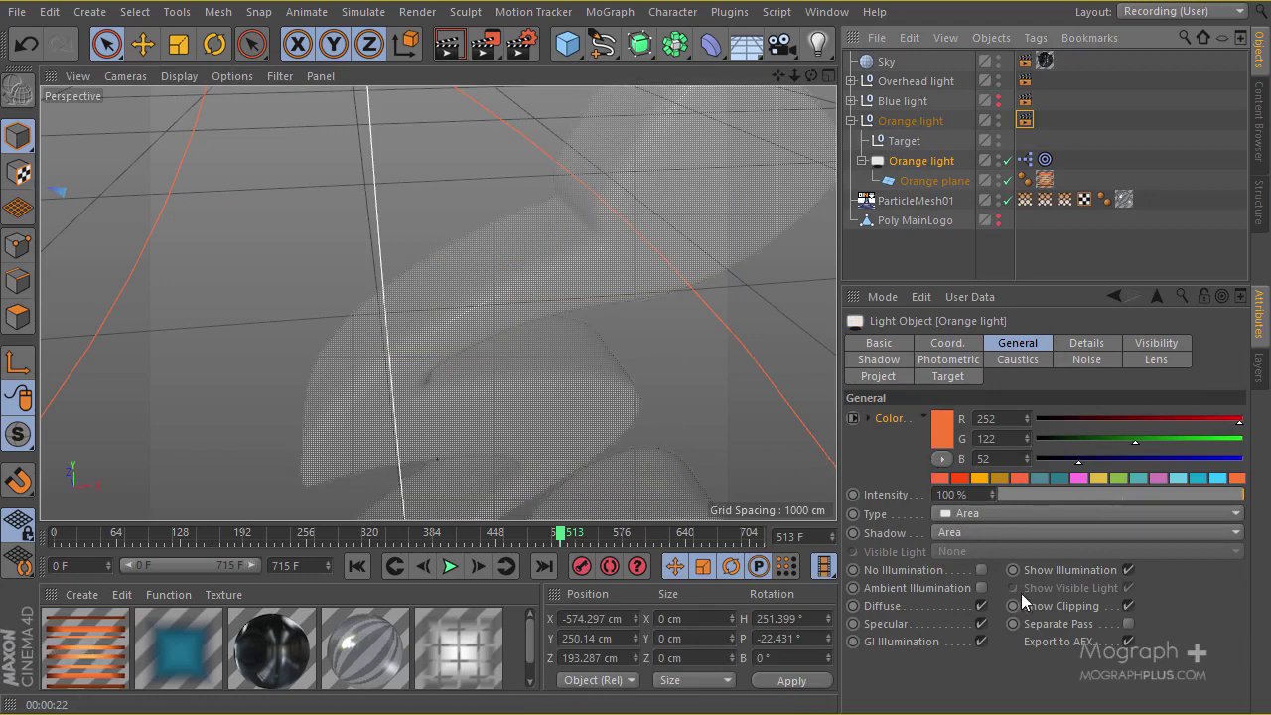
pyautogui.click(1217, 494)
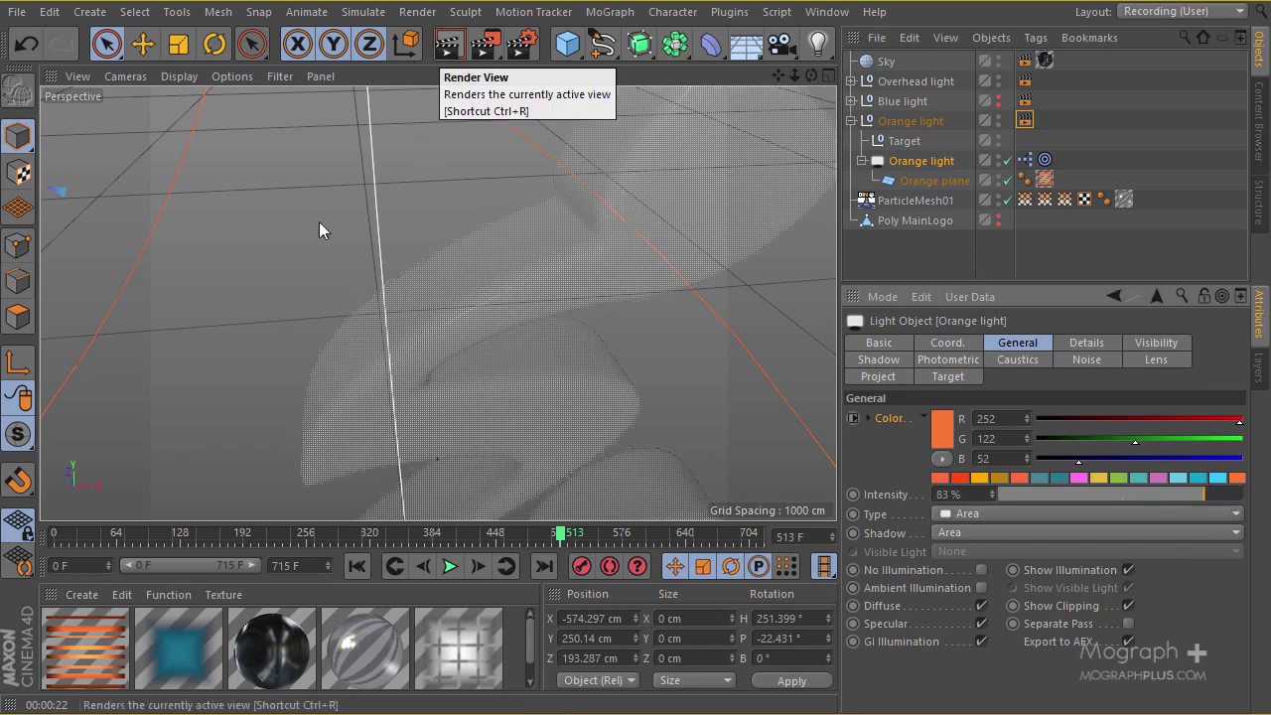
# Step: Set the luminance brightness of the Orange Light Mat material to 135 %
pyautogui.doubleClick(58, 640)
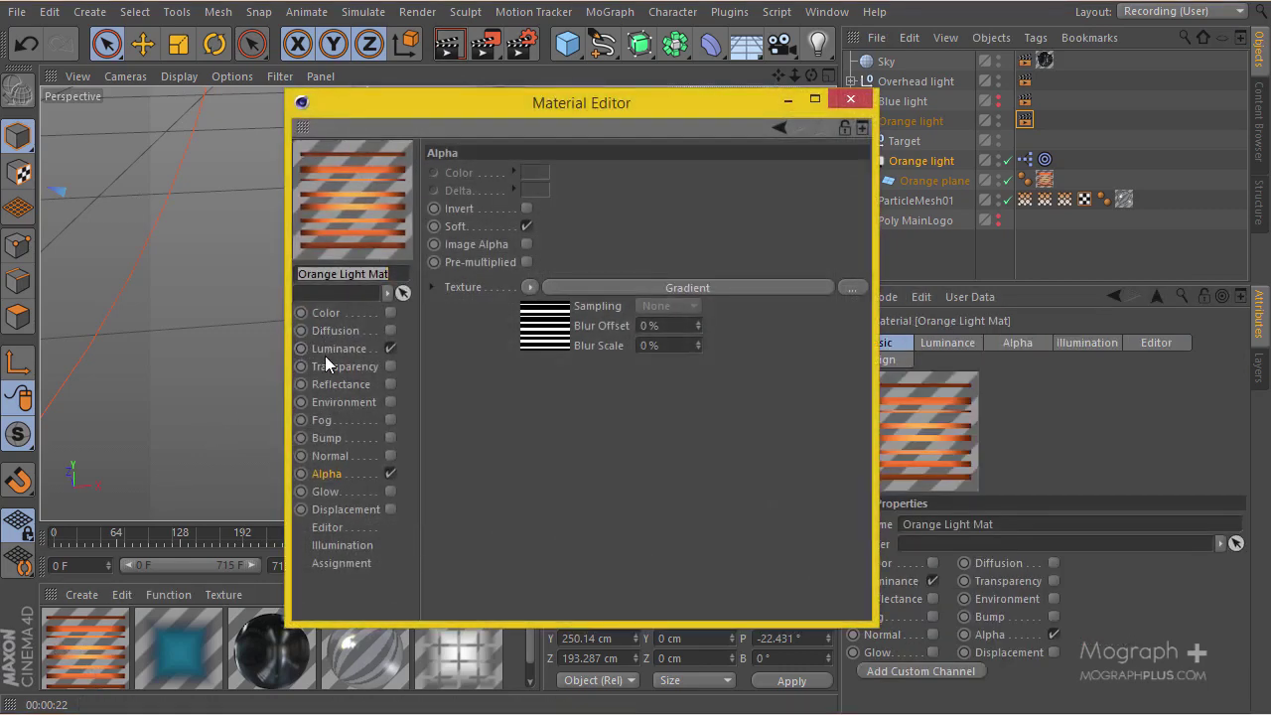
pyautogui.click(328, 350)
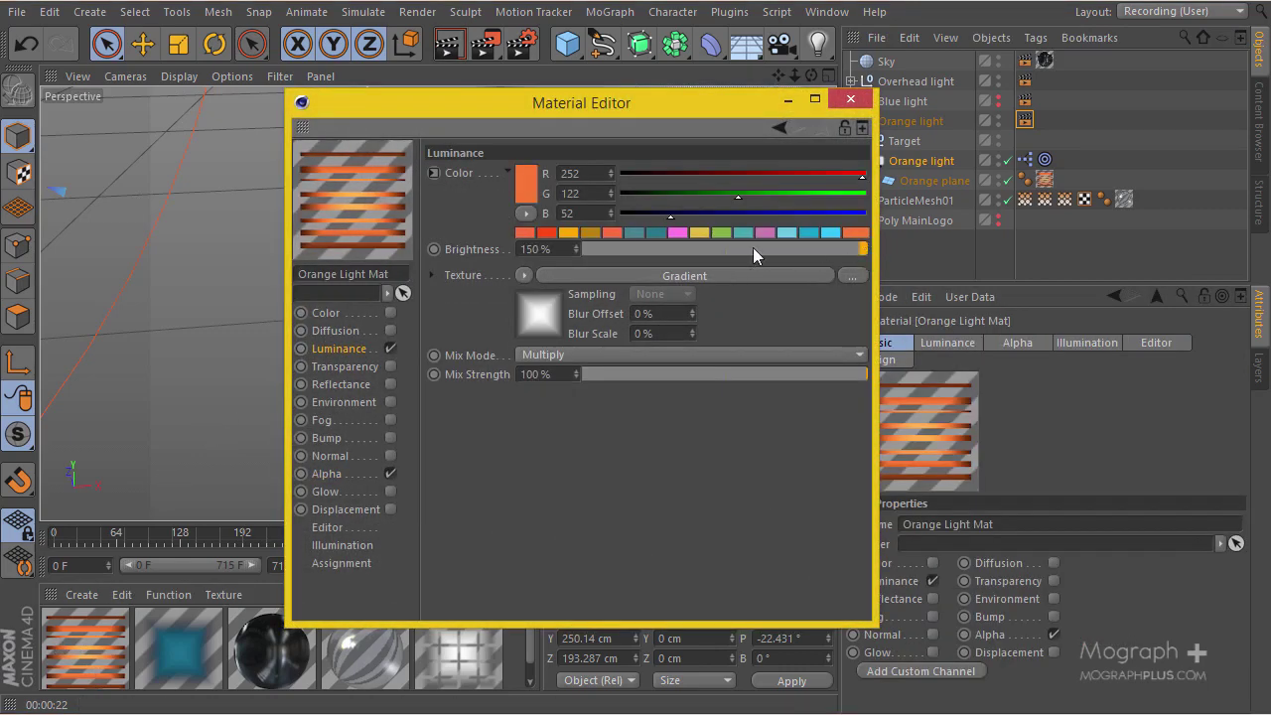
pyautogui.click(564, 249)
pyautogui.write('135')
pyautogui.press('Return')
pyautogui.click(849, 102)
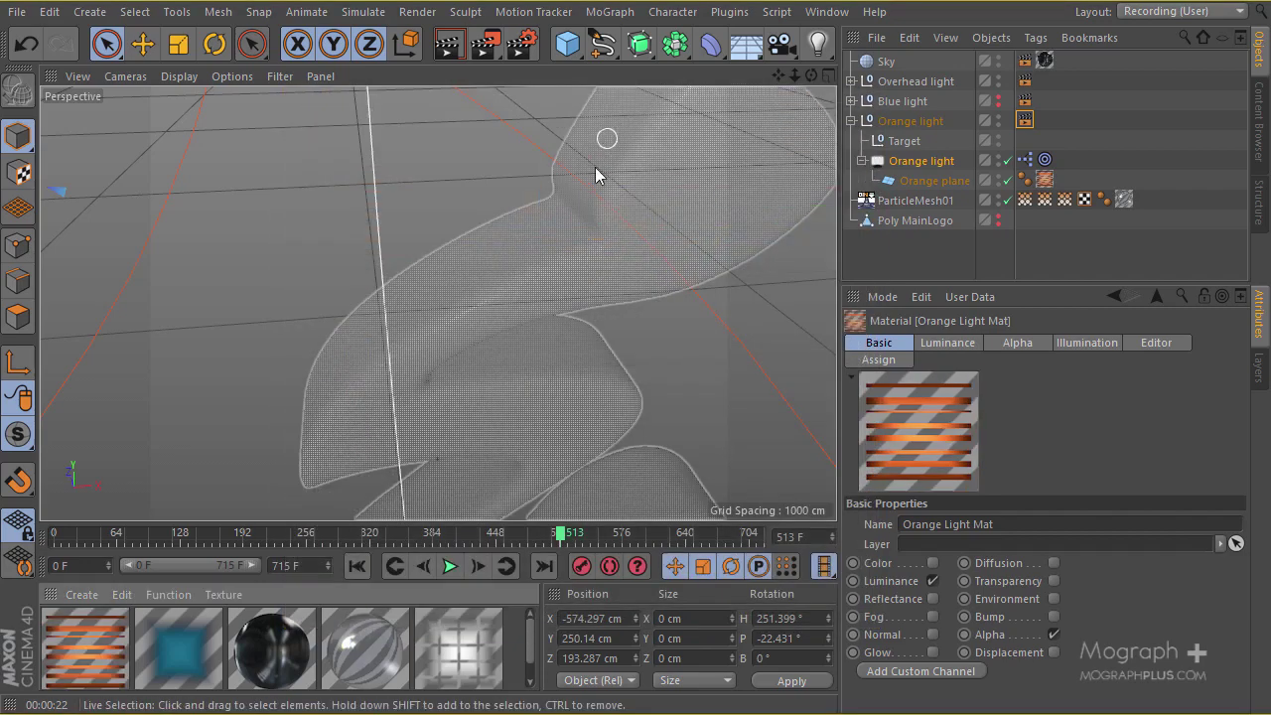
# Step: Move the Orange light sideways to about X -512 cm, Z 378 cm and test-render the logo
pyautogui.keyDown('alt'); pyautogui.moveTo(599, 176); pyautogui.dragTo(304, 304); pyautogui.keyUp('alt')
pyautogui.moveTo(220, 254); pyautogui.dragTo(303, 260)
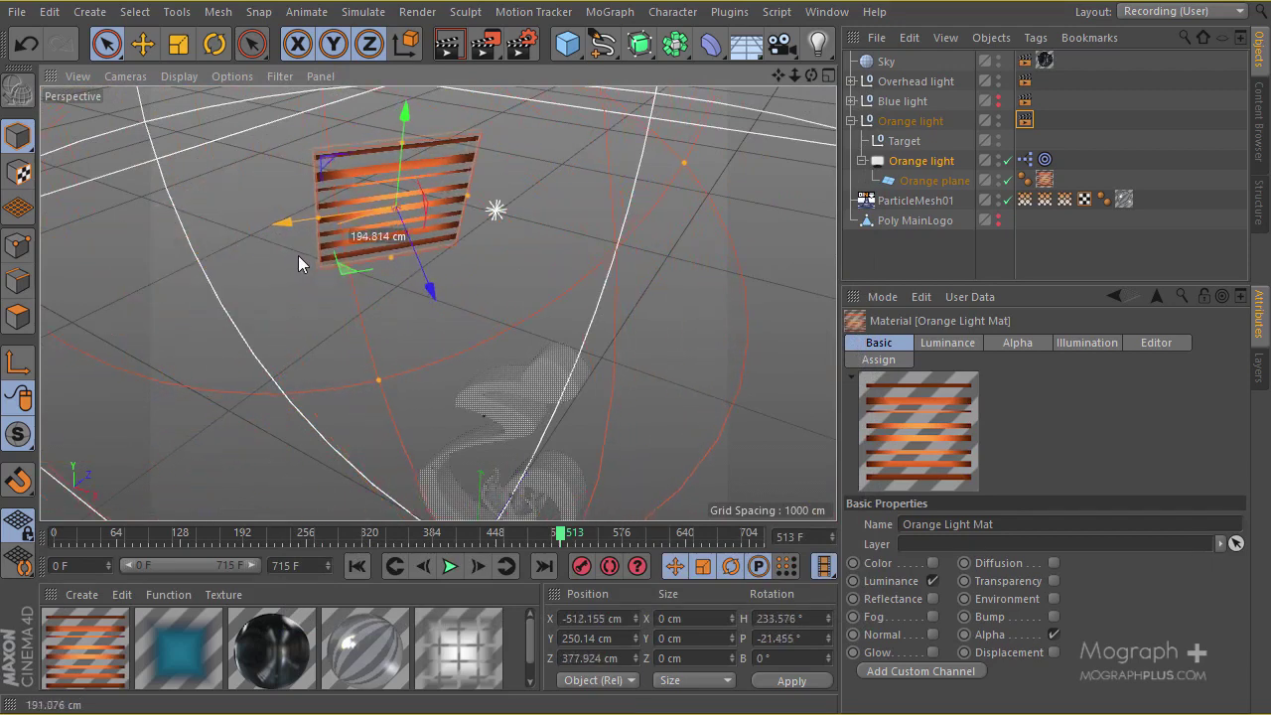
pyautogui.keyDown('alt'); pyautogui.moveTo(462, 332); pyautogui.dragTo(393, 277); pyautogui.keyUp('alt')
pyautogui.keyDown('alt'); pyautogui.moveTo(389, 281); pyautogui.dragTo(524, 259, button='right'); pyautogui.keyUp('alt')
pyautogui.click(452, 50)
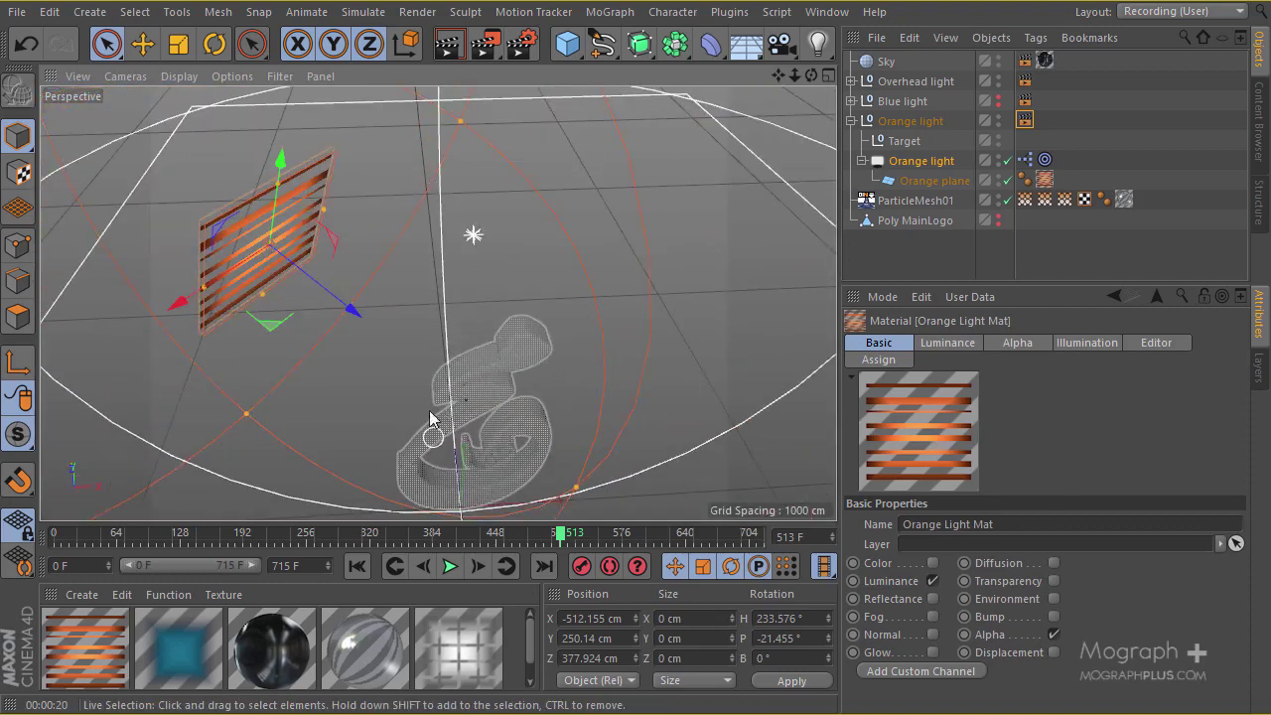
# Step: Test-render the logo under the orange light from two further angles, including a close-up of its upper end
pyautogui.keyDown('alt'); pyautogui.moveTo(429, 411); pyautogui.dragTo(462, 231); pyautogui.keyUp('alt')
pyautogui.click(462, 48)
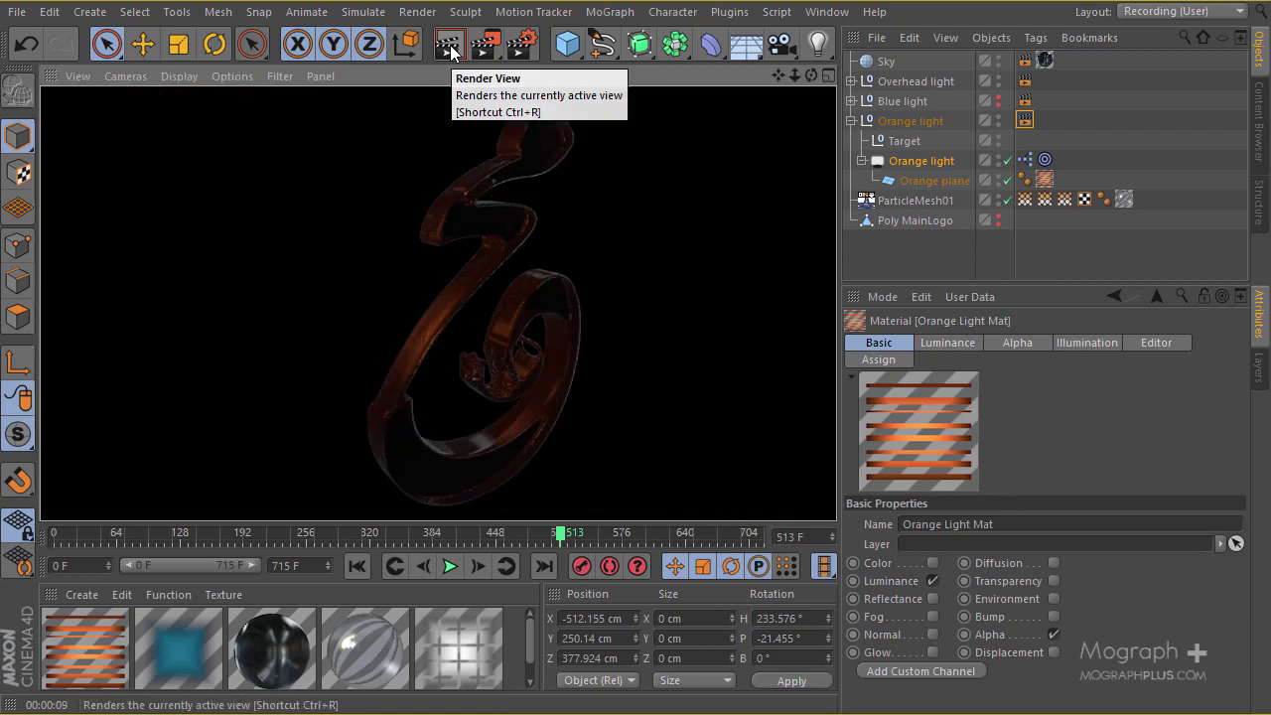
pyautogui.scroll(10, 335, 255)
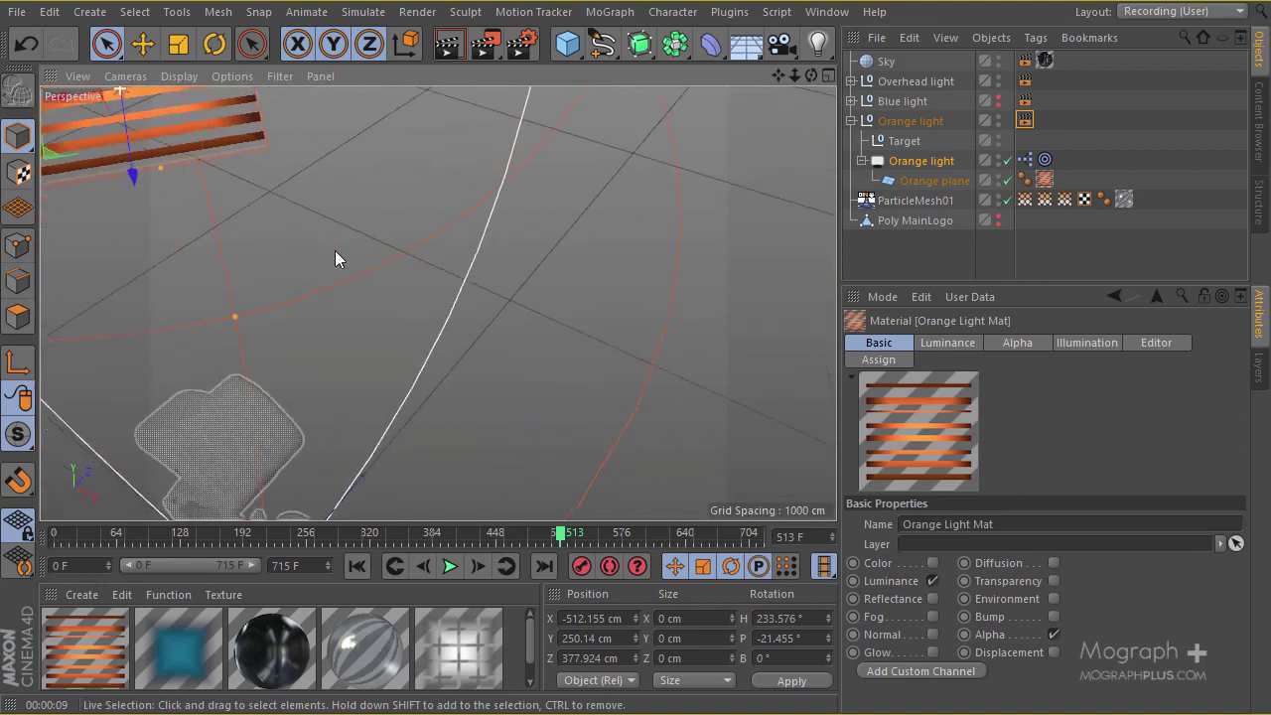
pyautogui.keyDown('alt'); pyautogui.moveTo(425, 227); pyautogui.dragTo(461, 241); pyautogui.keyUp('alt')
pyautogui.moveTo(497, 197)
pyautogui.keyDown('alt'); pyautogui.mouseDown()
pyautogui.moveTo(470, 299)
pyautogui.moveTo(526, 214)
pyautogui.moveTo(506, 178)
pyautogui.mouseUp(); pyautogui.keyUp('alt')
pyautogui.click(458, 46)
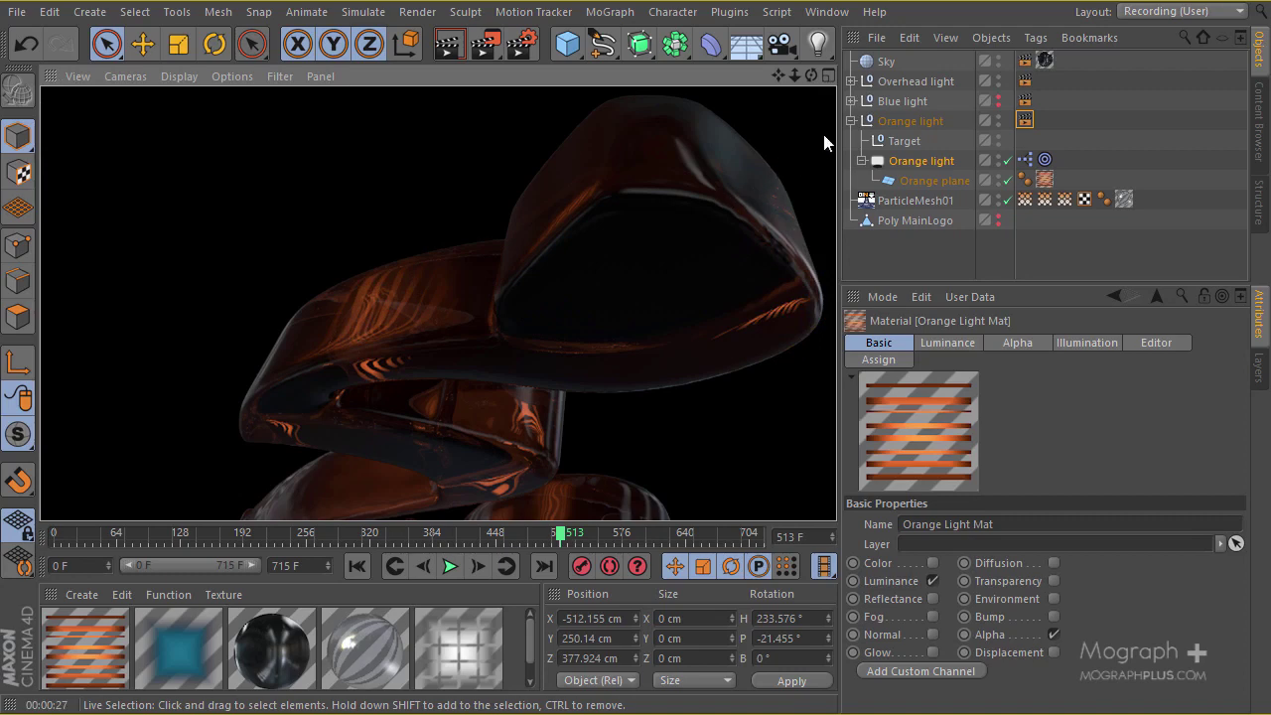
# Step: Make the Blue light group visible again, re-enable the Overhead light and its plane, and collapse all three light groups
pyautogui.click(851, 120)
pyautogui.click(851, 100)
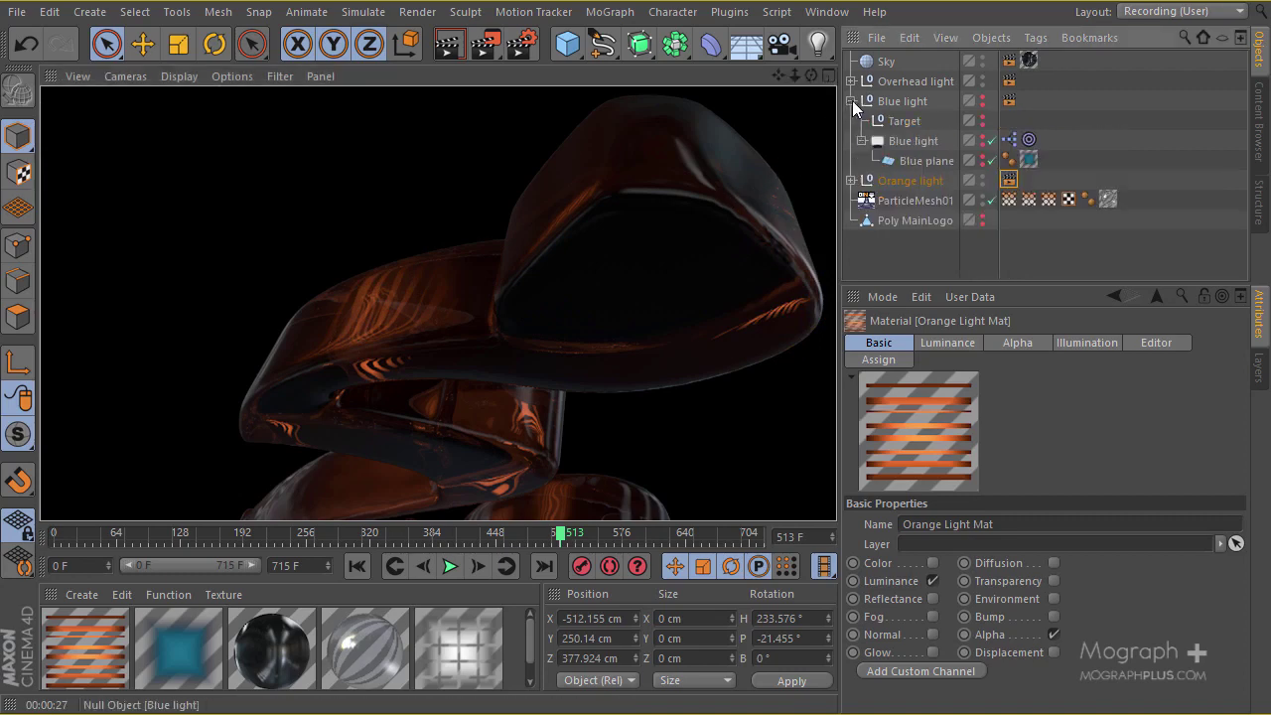
pyautogui.keyDown('ctrl'); pyautogui.click(982, 104); pyautogui.keyUp('ctrl')
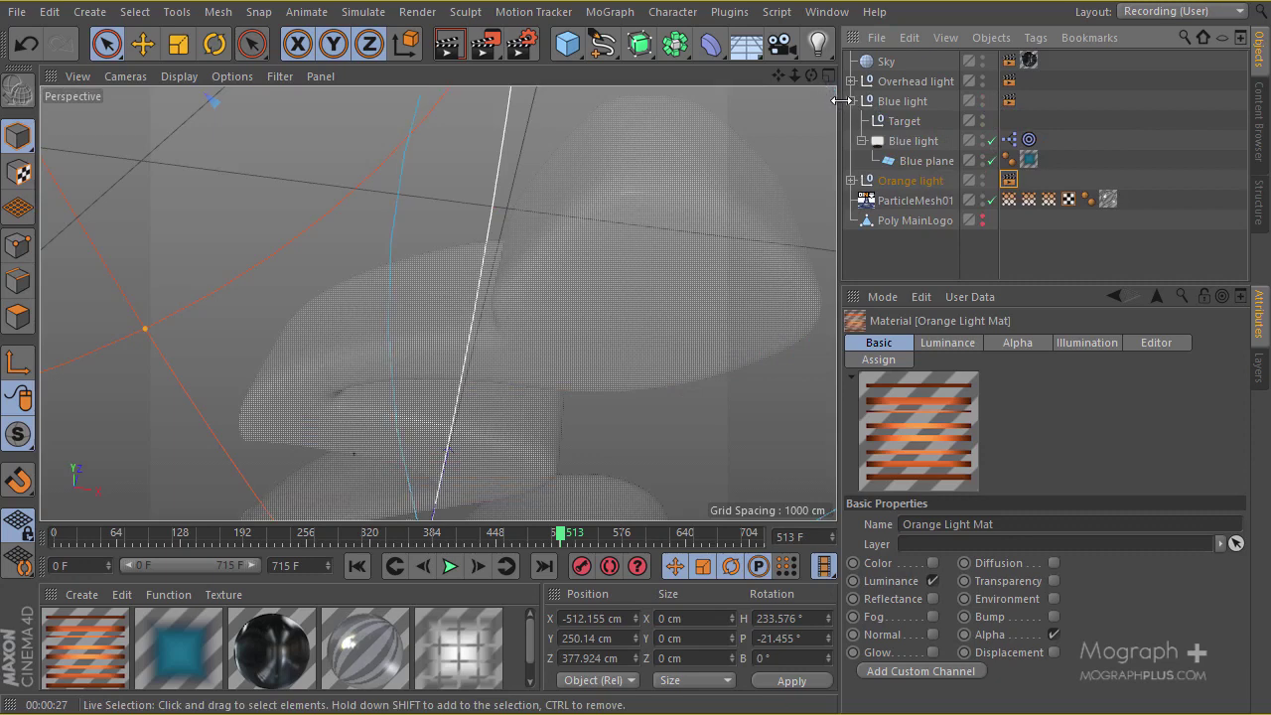
pyautogui.click(851, 101)
pyautogui.click(851, 81)
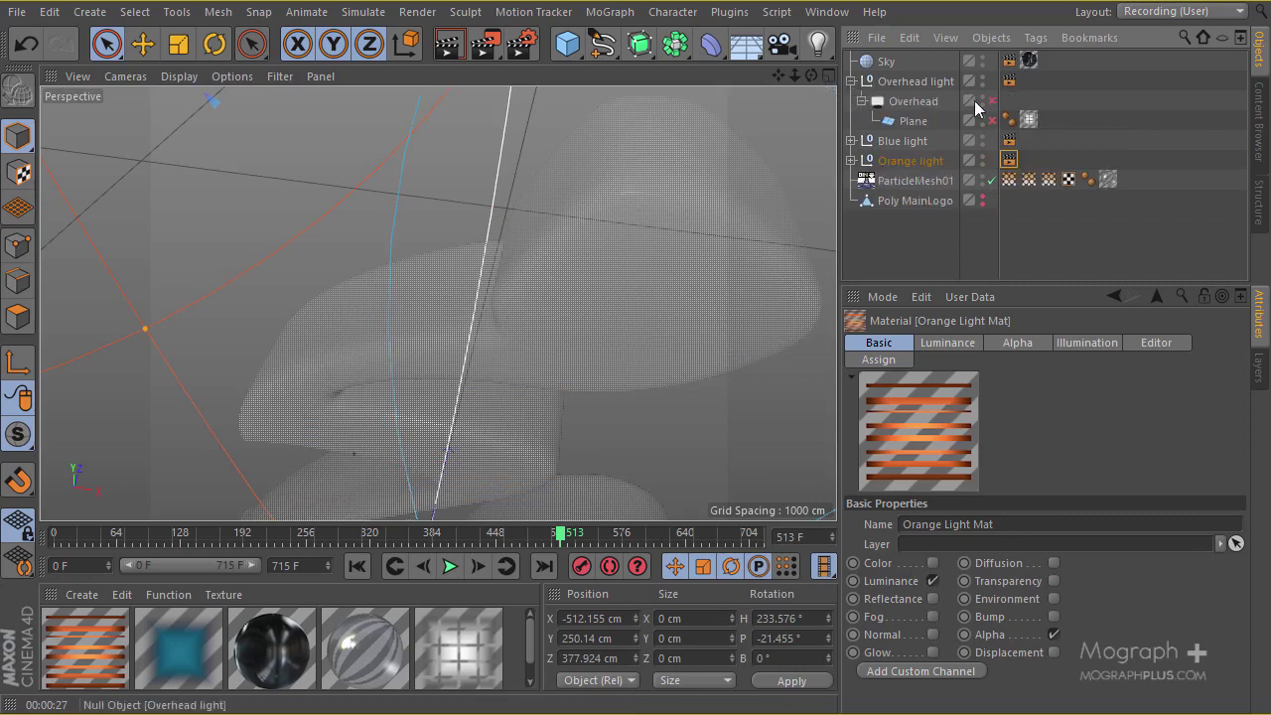
pyautogui.click(851, 81)
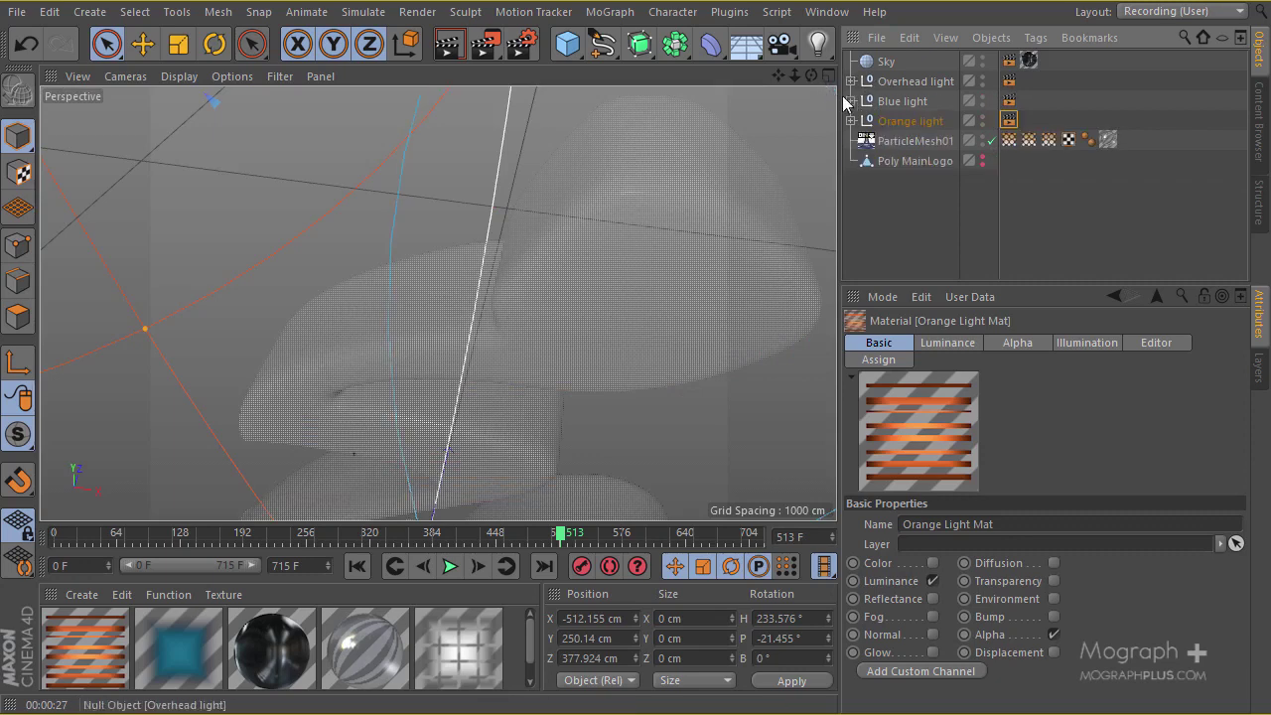
# Step: Test-render the logo at frame 513 under all three lights, including a close-up of its upper end
pyautogui.scroll(3, 548, 249)
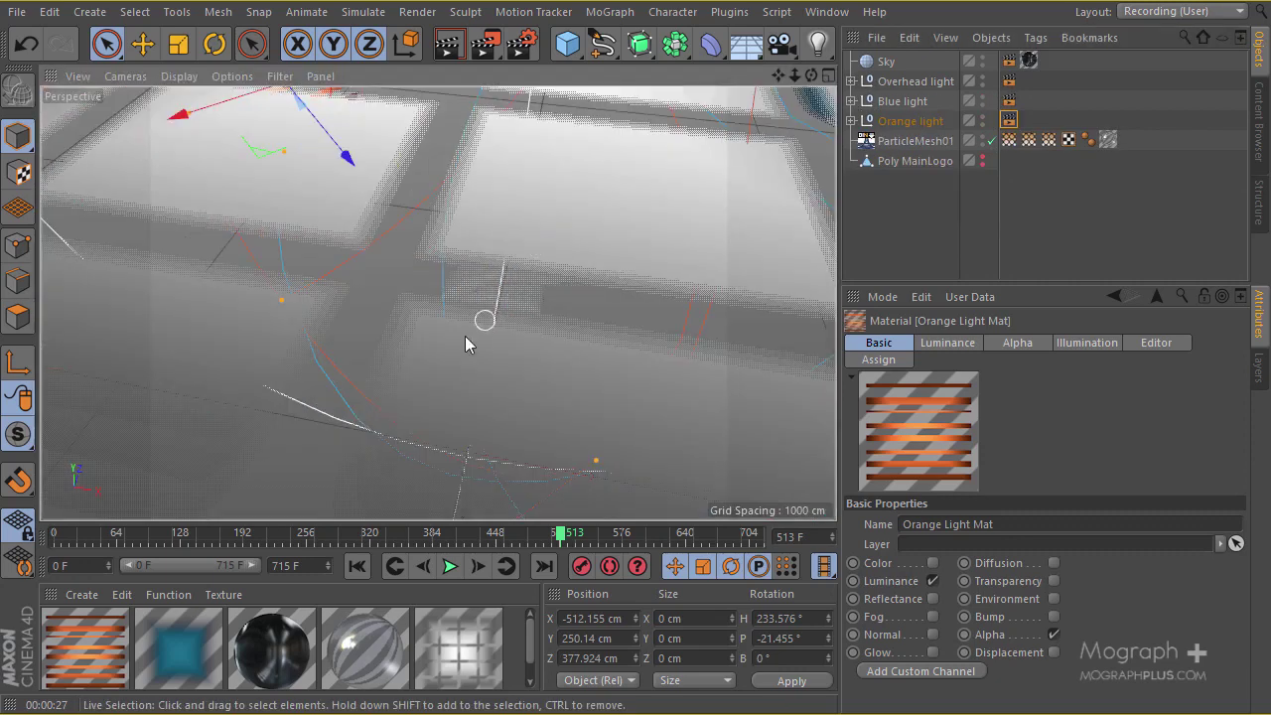
pyautogui.scroll(-5, 464, 336)
pyautogui.scroll(4, 447, 272)
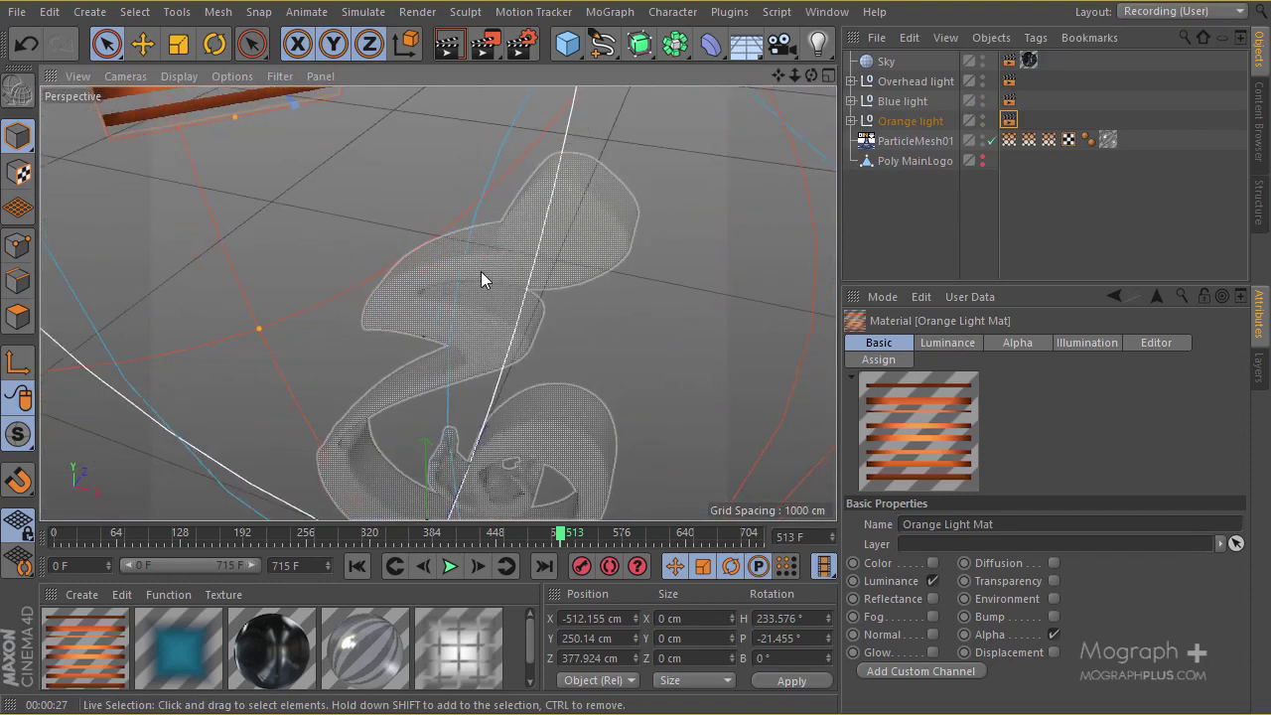
pyautogui.keyDown('alt'); pyautogui.moveTo(480, 271); pyautogui.dragTo(490, 212); pyautogui.keyUp('alt')
pyautogui.click(456, 46)
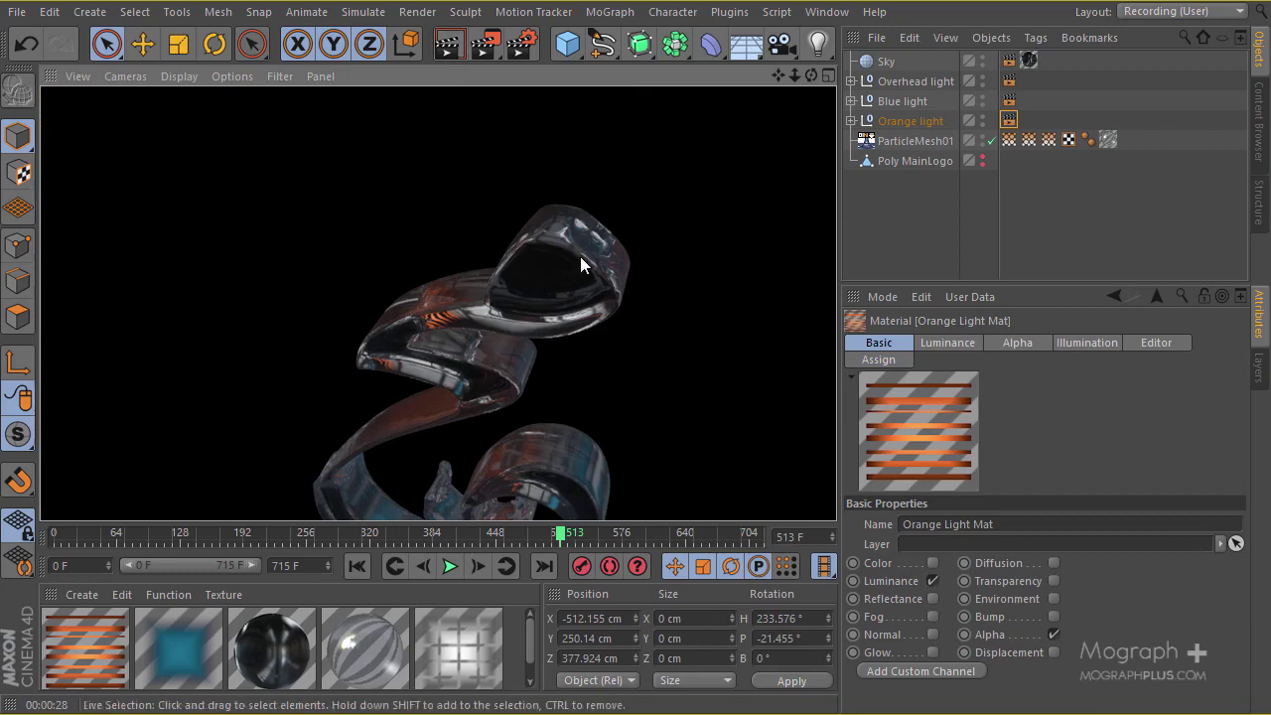
pyautogui.keyDown('alt'); pyautogui.moveTo(516, 282); pyautogui.dragTo(468, 275); pyautogui.keyUp('alt')
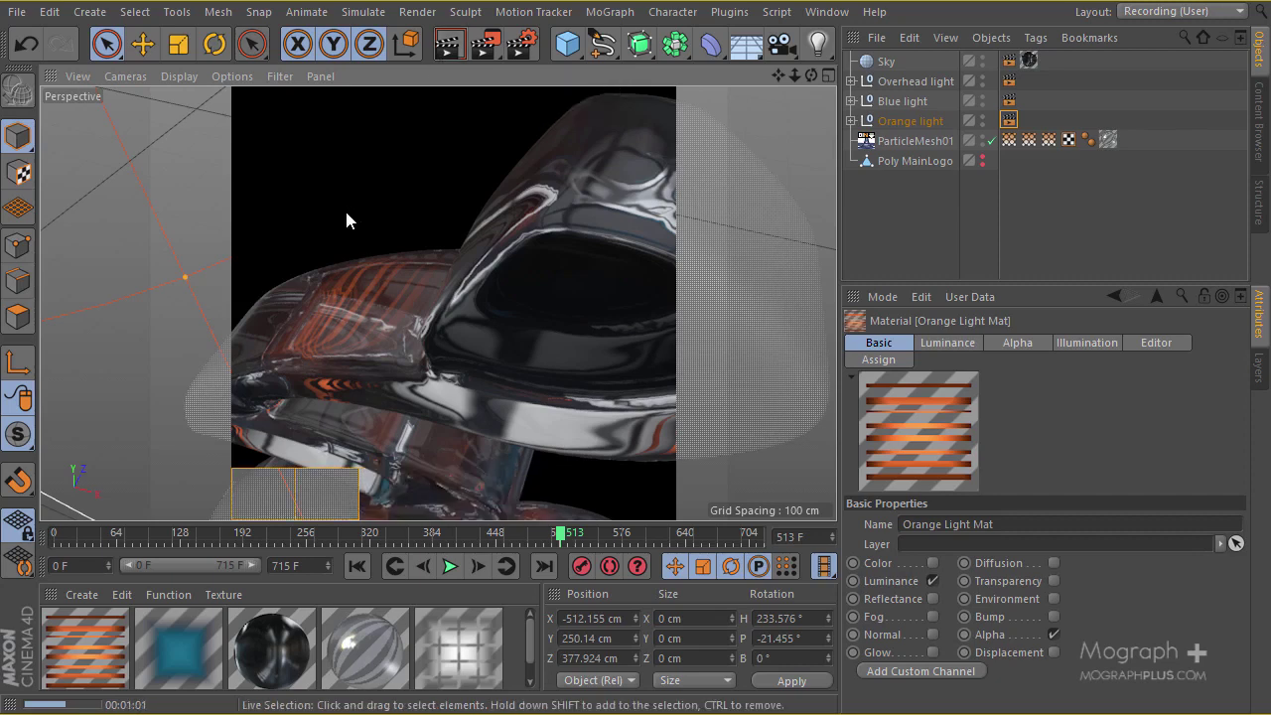
# Step: Go to frame 168 and test-render the partly formed logo, including a closer view of the strand
pyautogui.keyDown('alt'); pyautogui.moveTo(351, 211); pyautogui.dragTo(221, 511); pyautogui.keyUp('alt')
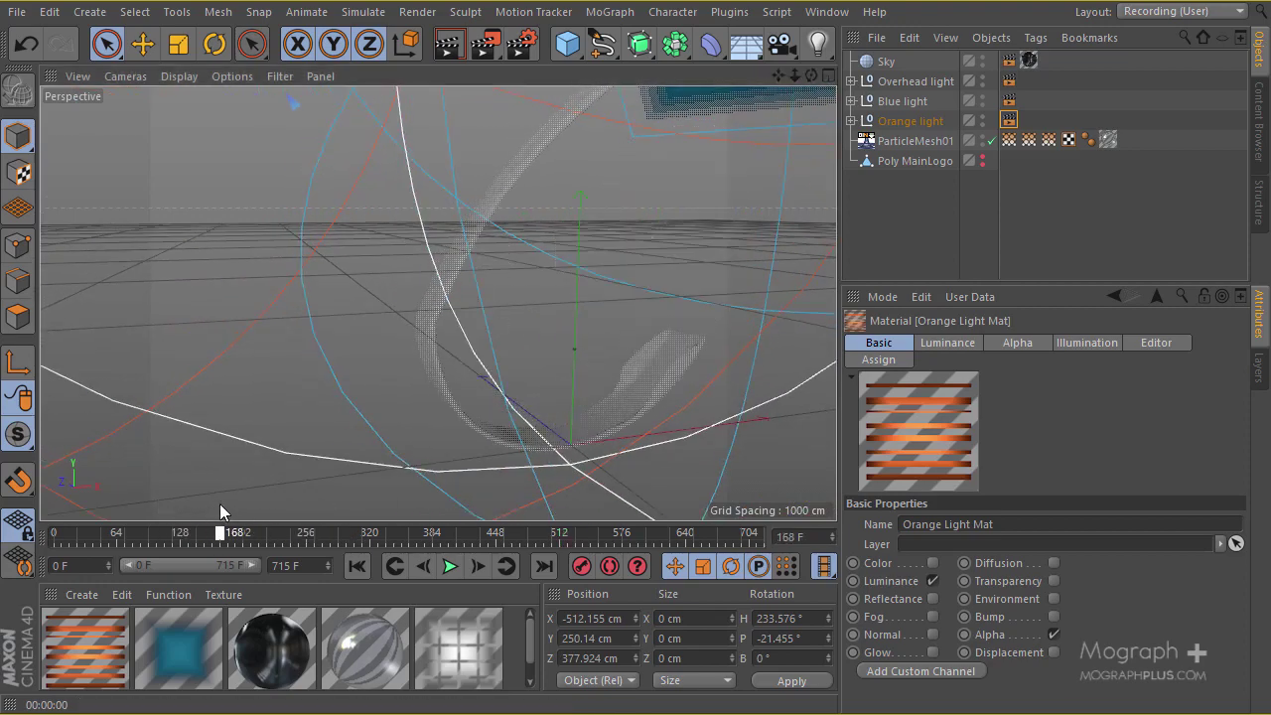
pyautogui.keyDown('alt'); pyautogui.moveTo(334, 363); pyautogui.dragTo(400, 190); pyautogui.keyUp('alt')
pyautogui.click(442, 43)
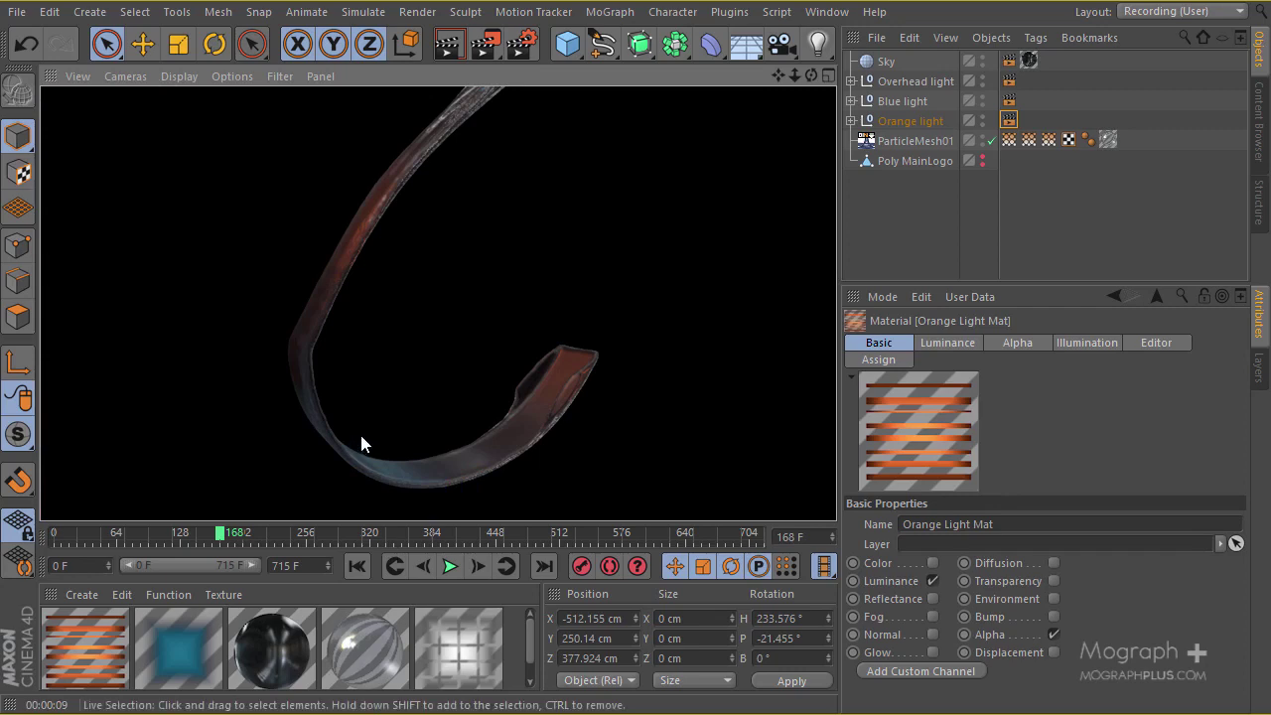
pyautogui.keyDown('alt'); pyautogui.moveTo(358, 228); pyautogui.dragTo(559, 264); pyautogui.keyUp('alt')
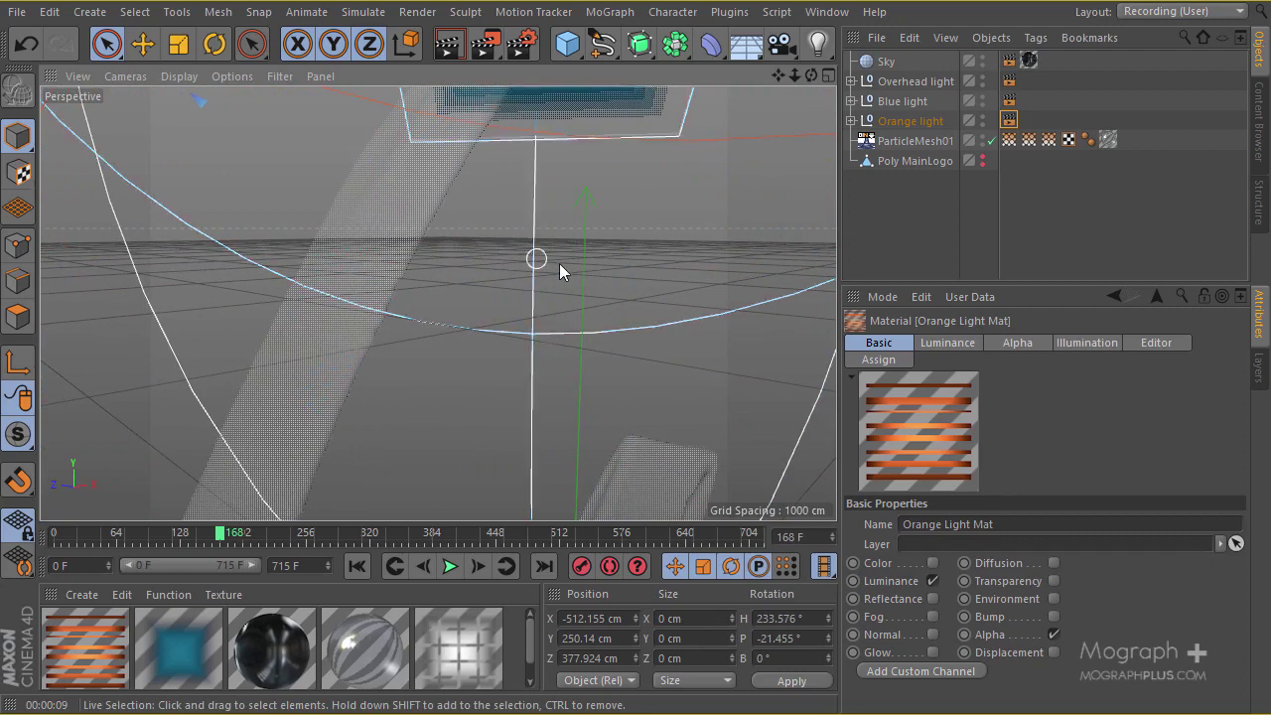
pyautogui.click(451, 52)
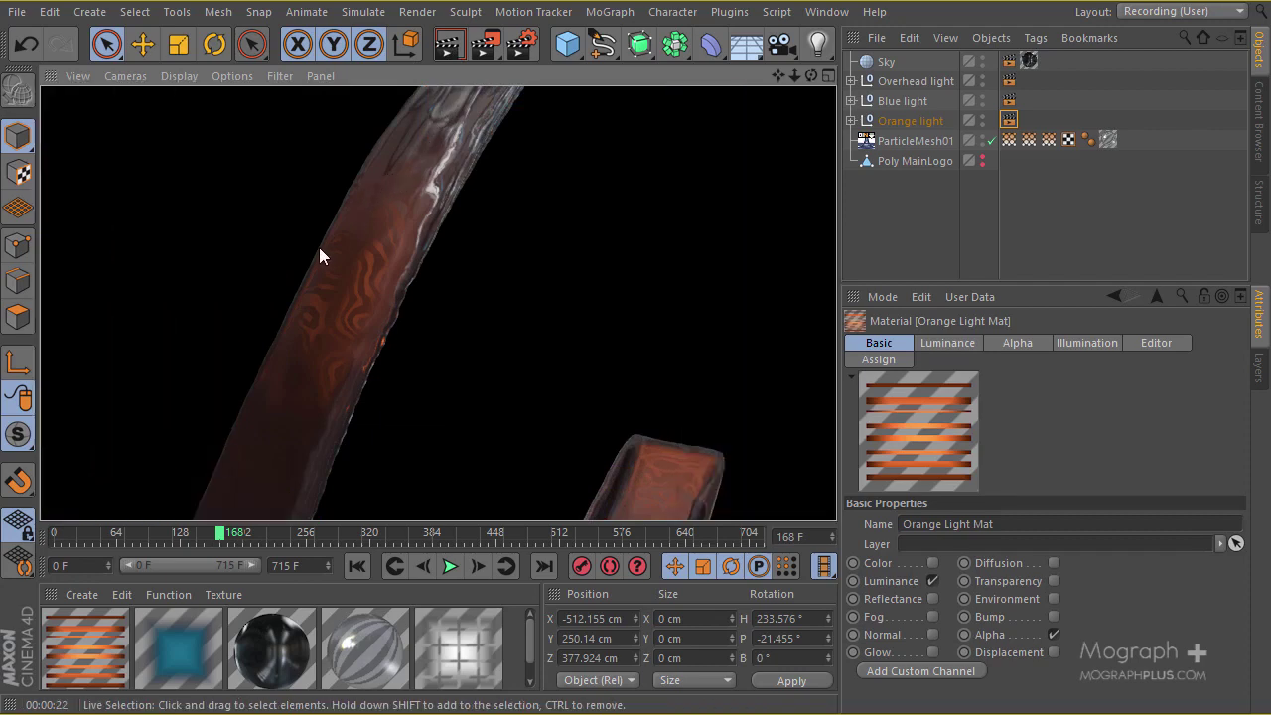
# Step: Go to frame 545 and test-render the swirl inside the logo's lower loop
pyautogui.keyDown('alt'); pyautogui.moveTo(427, 381); pyautogui.dragTo(431, 276); pyautogui.keyUp('alt')
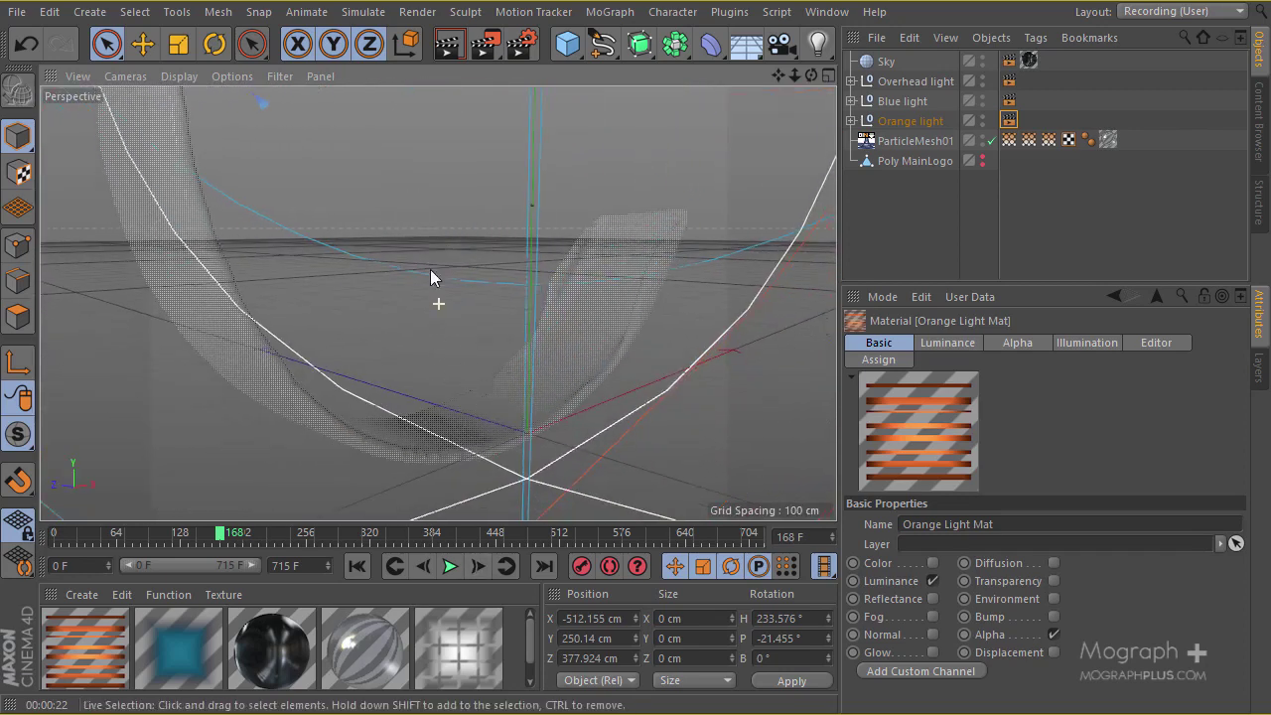
pyautogui.moveTo(266, 536); pyautogui.dragTo(544, 539)
pyautogui.moveTo(564, 405)
pyautogui.keyDown('alt'); pyautogui.mouseDown()
pyautogui.moveTo(558, 316)
pyautogui.moveTo(380, 396)
pyautogui.moveTo(433, 370)
pyautogui.moveTo(394, 379)
pyautogui.moveTo(473, 295)
pyautogui.moveTo(440, 358)
pyautogui.moveTo(496, 335)
pyautogui.moveTo(387, 415)
pyautogui.mouseUp(); pyautogui.keyUp('alt')
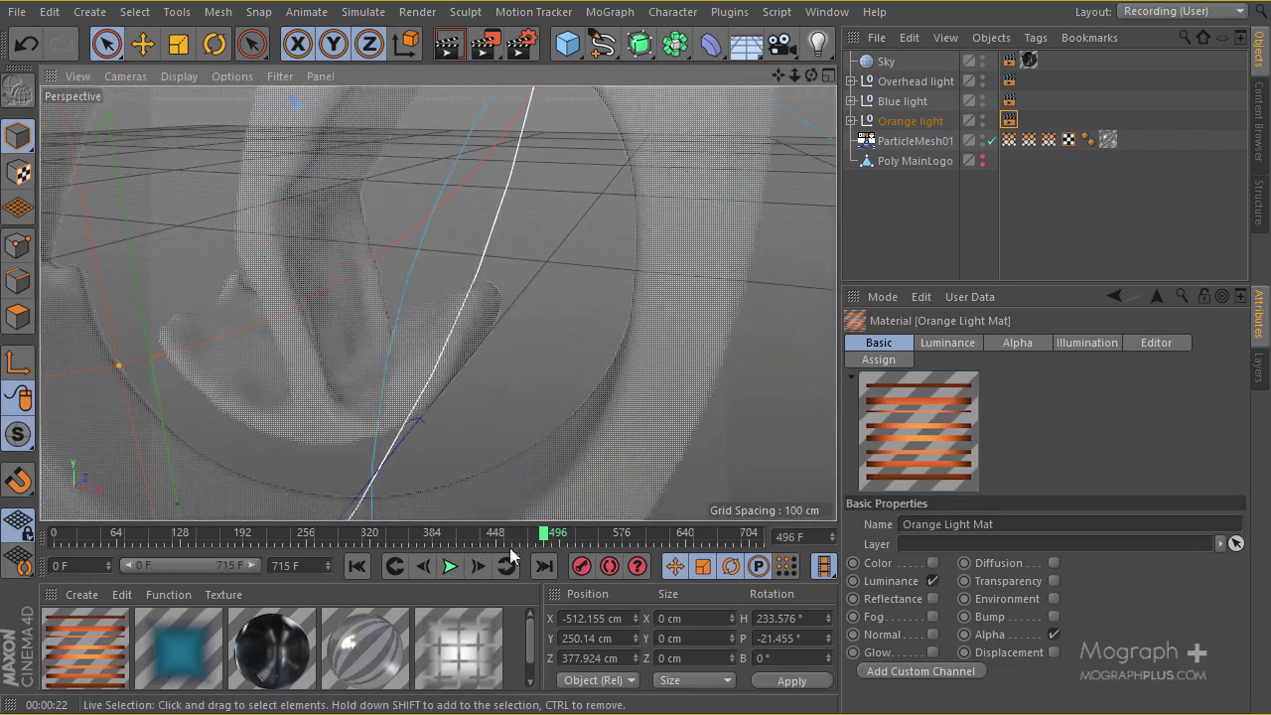
pyautogui.moveTo(547, 538); pyautogui.dragTo(593, 538)
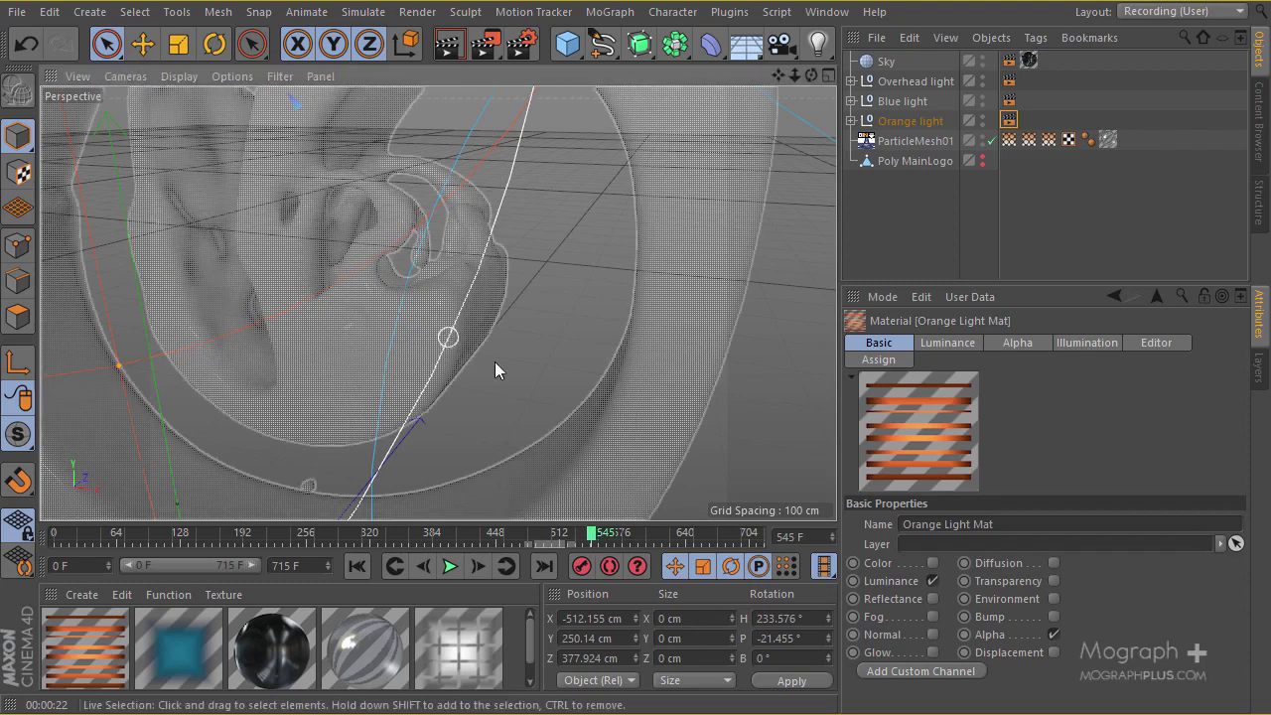
pyautogui.keyDown('alt'); pyautogui.moveTo(497, 367); pyautogui.dragTo(449, 278); pyautogui.keyUp('alt')
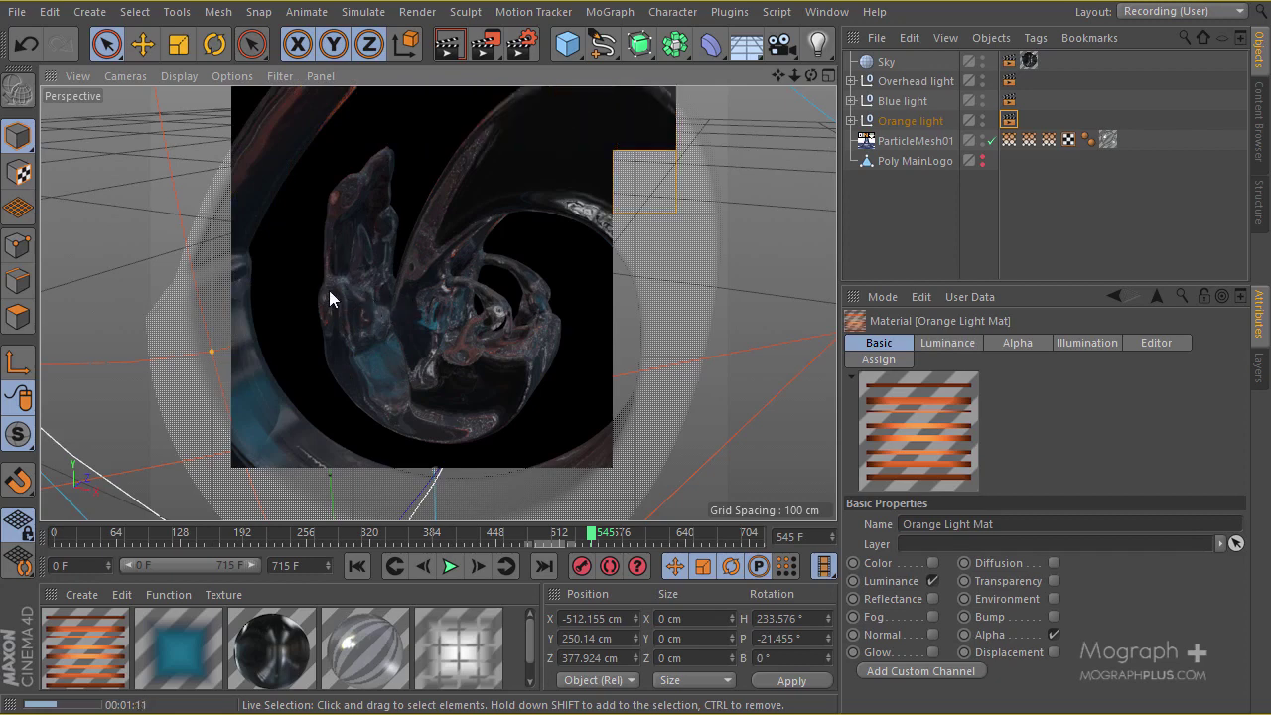
# Step: Frame the particle mesh in the view, go to frame 255 and test-render the logo's lower curve
pyautogui.click(412, 298)
pyautogui.press('o')
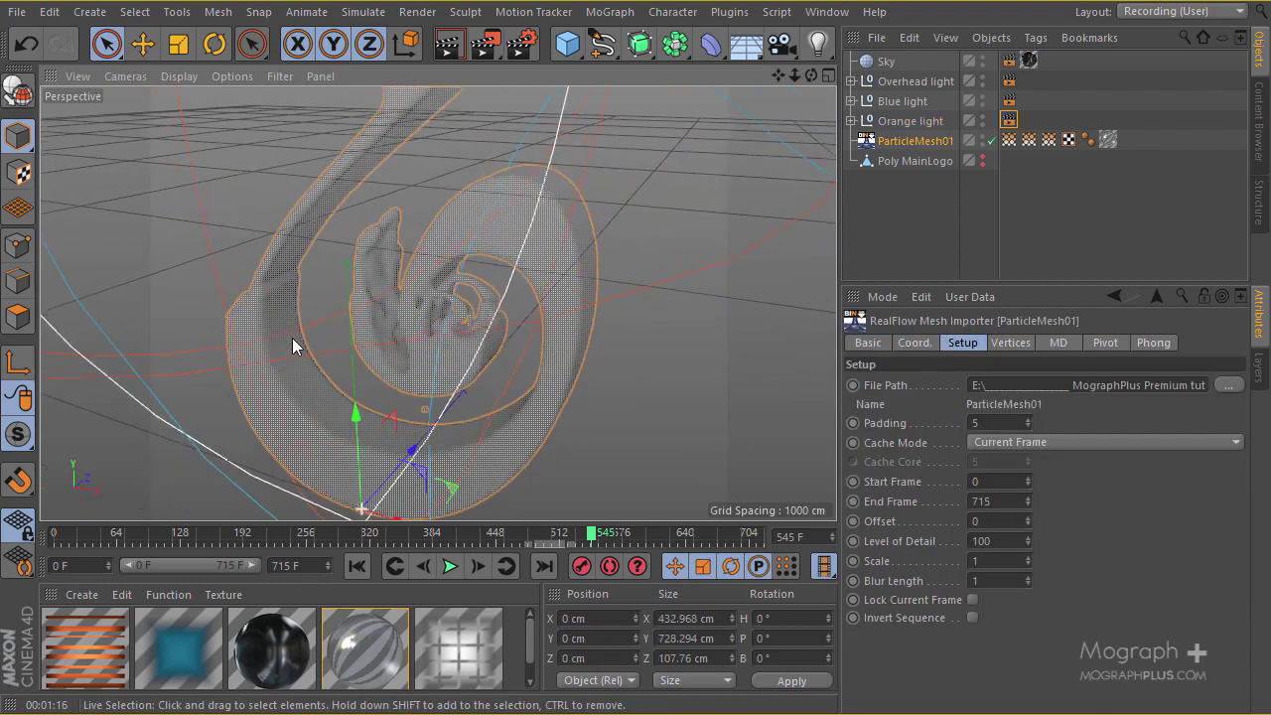
pyautogui.keyDown('alt'); pyautogui.moveTo(292, 337); pyautogui.dragTo(471, 383); pyautogui.keyUp('alt')
pyautogui.moveTo(588, 536); pyautogui.dragTo(419, 256)
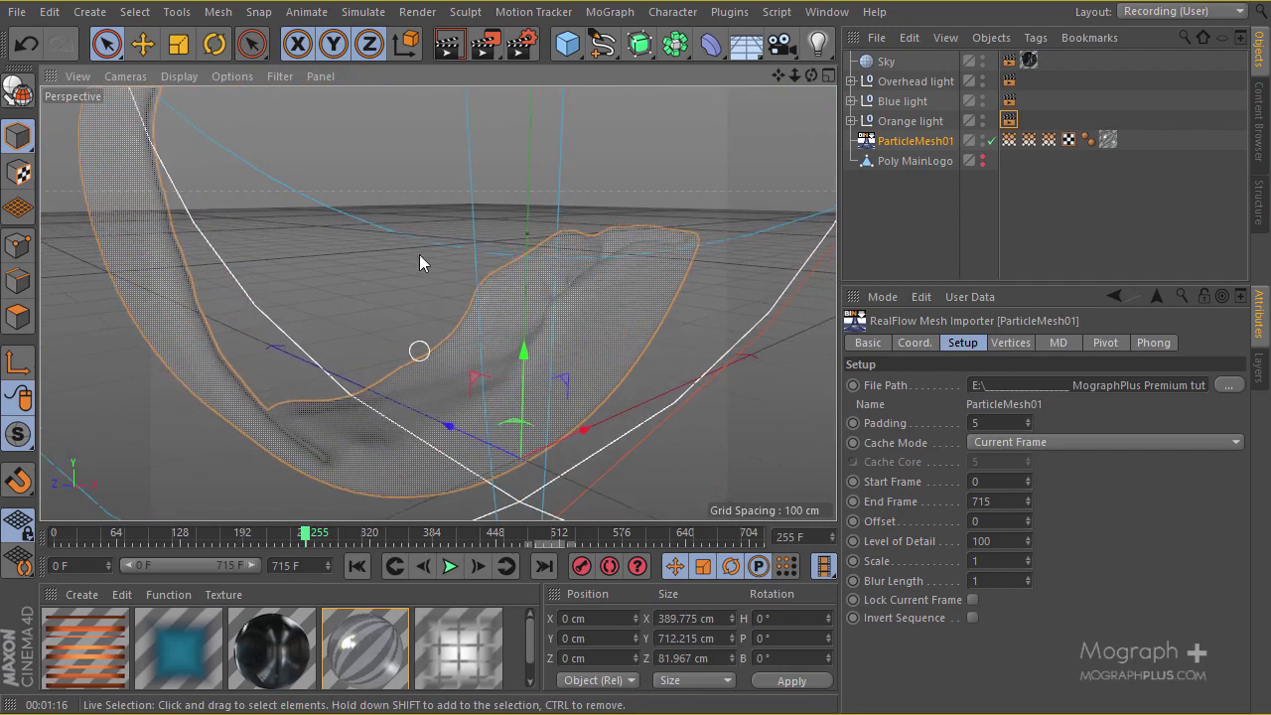
pyautogui.click(445, 54)
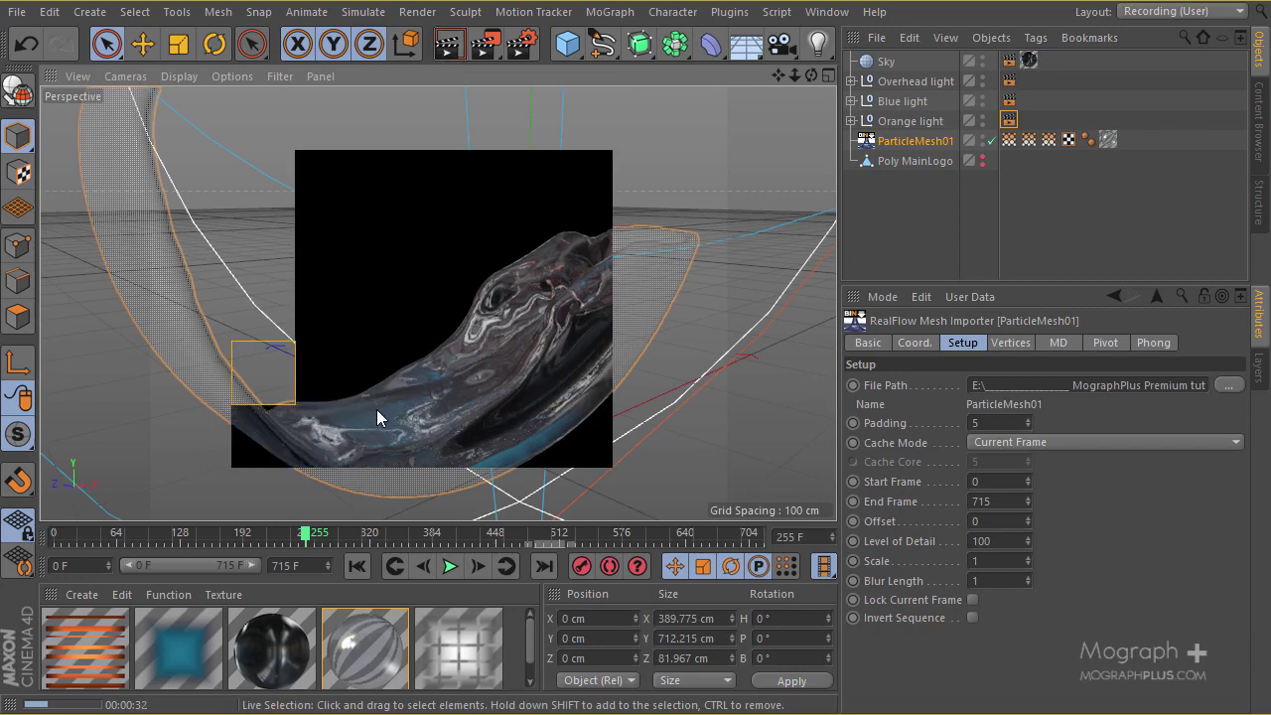
# Step: Set the physical renderer's sampling quality to Medium and test-render frame 255 again
pyautogui.click(443, 216)
pyautogui.click(522, 44)
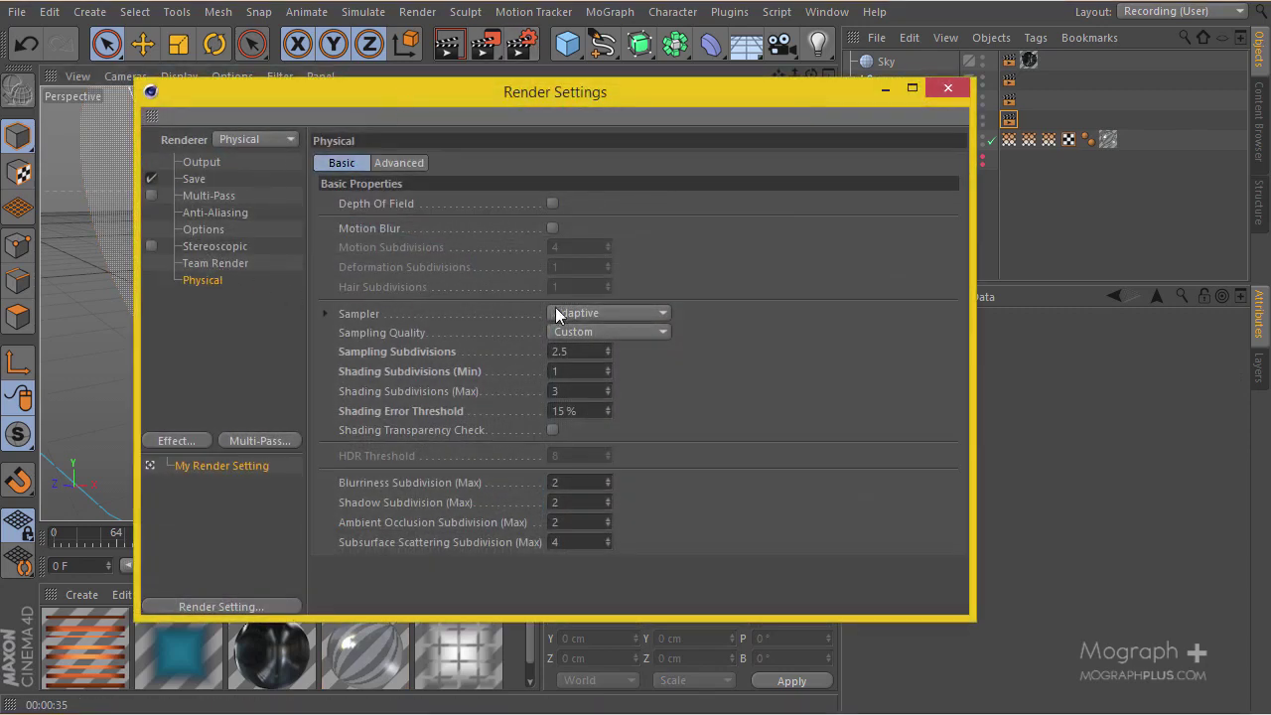
pyautogui.click(630, 329)
pyautogui.click(630, 375)
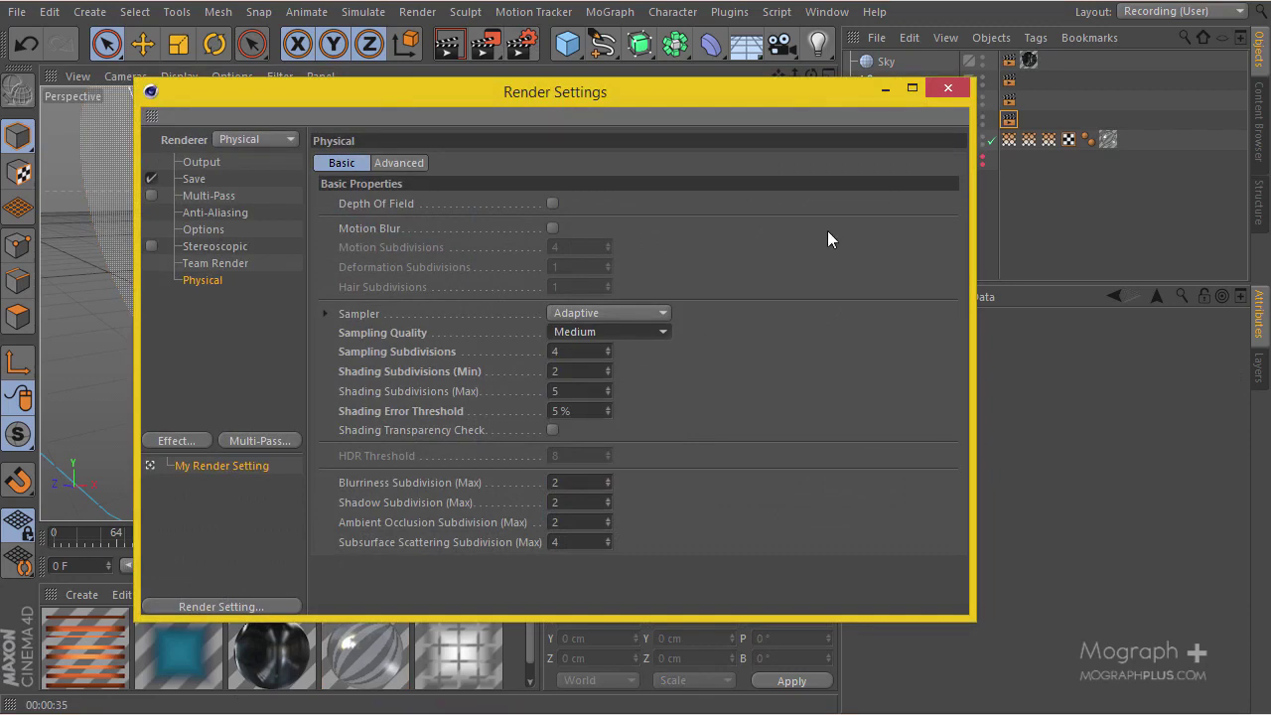
pyautogui.click(946, 87)
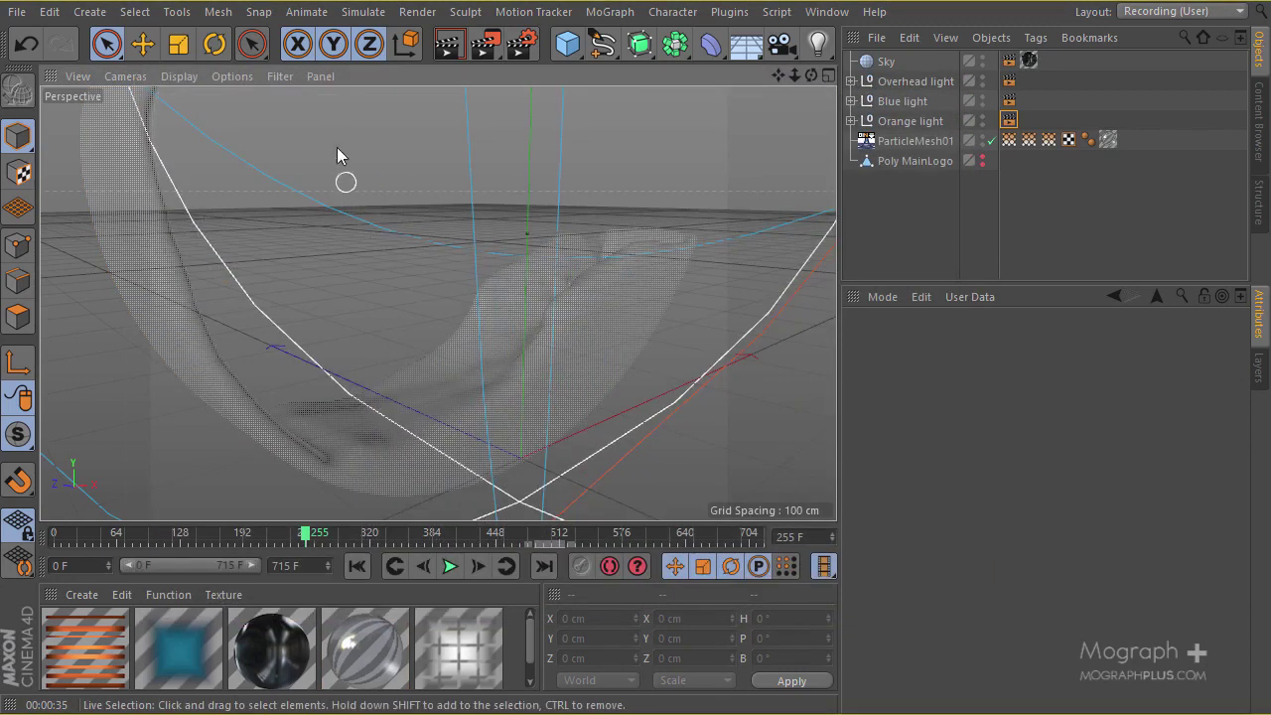
pyautogui.click(449, 45)
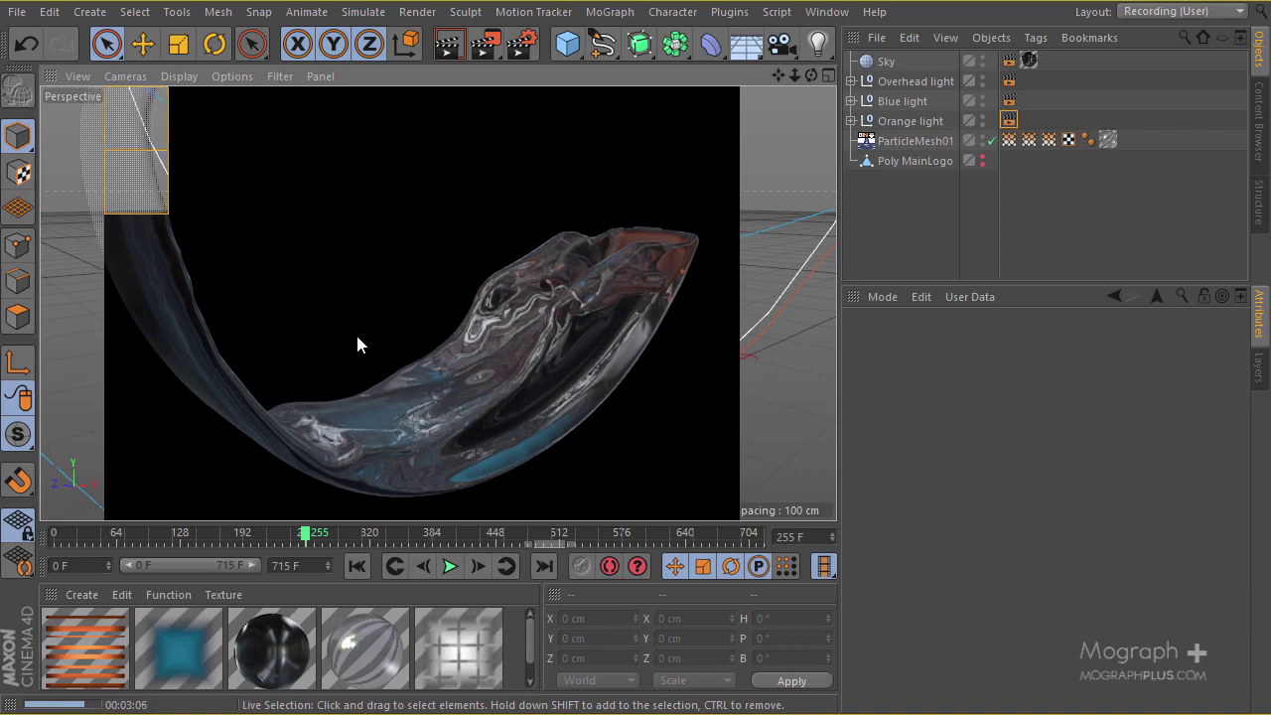
# Step: Go to frame 455 and frame a close view of the logo's overlapping upper folds
pyautogui.keyDown('alt'); pyautogui.moveTo(369, 296); pyautogui.dragTo(504, 535); pyautogui.keyUp('alt')
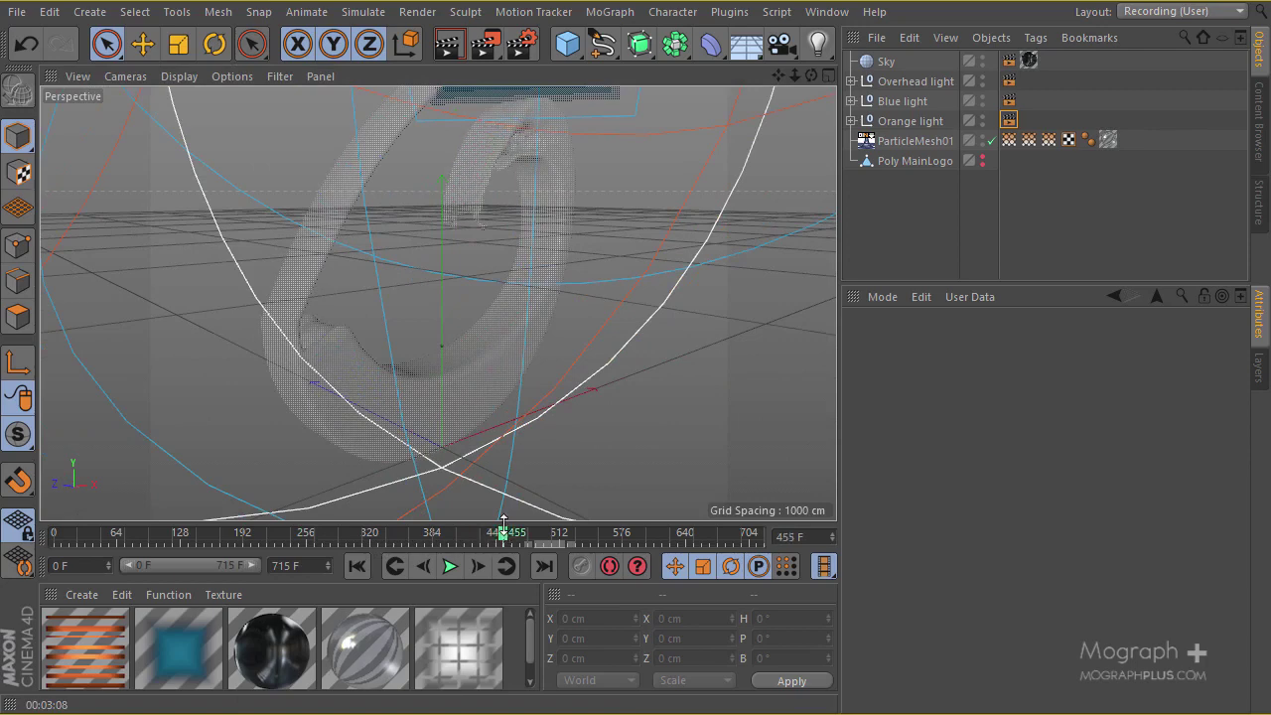
pyautogui.keyDown('alt'); pyautogui.moveTo(474, 178); pyautogui.dragTo(553, 241); pyautogui.keyUp('alt')
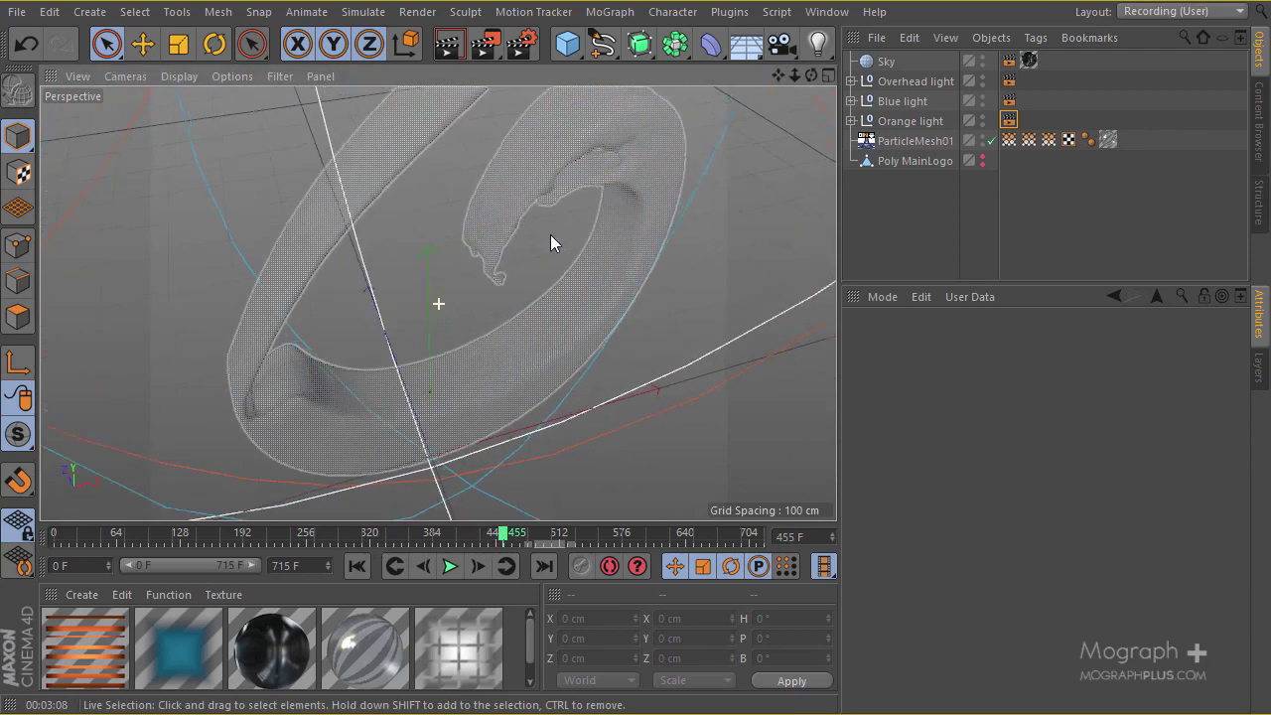
pyautogui.scroll(3, 483, 321)
pyautogui.scroll(3, 490, 395)
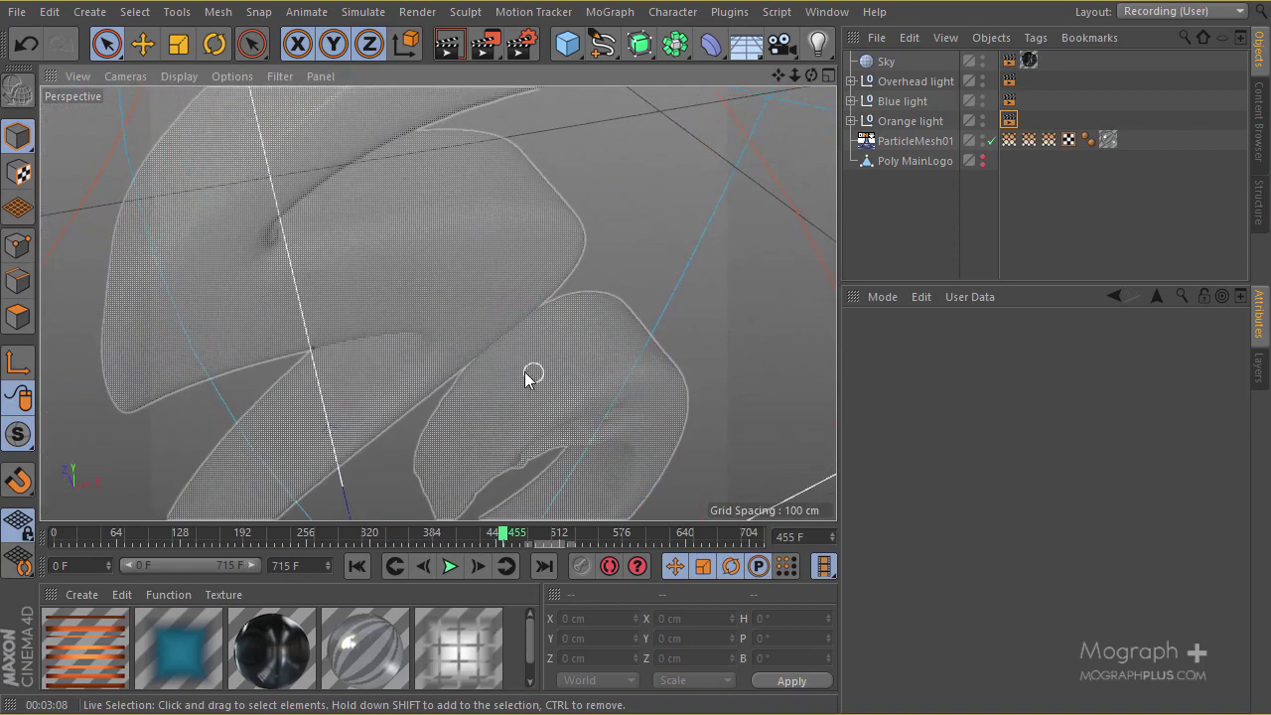
pyautogui.scroll(3, 499, 361)
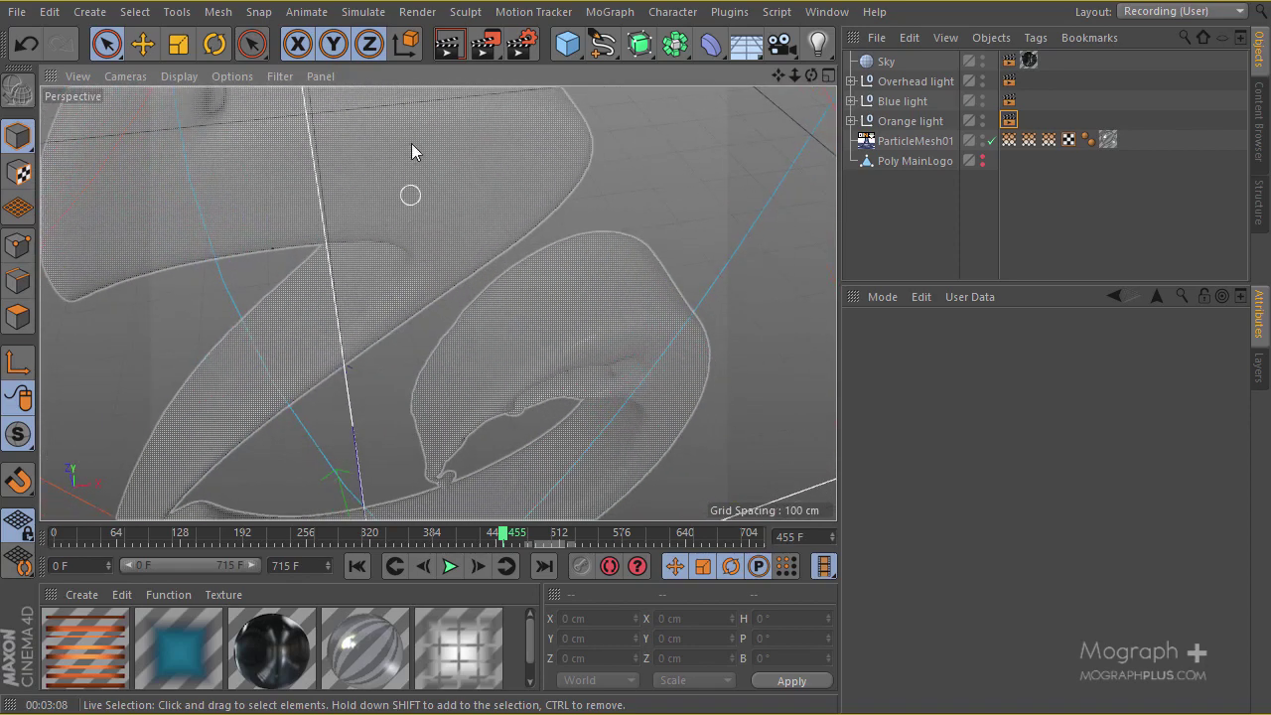
# Step: Apply the Low sampling quality to the physical renderer, with minimum shading subdivisions of 0.1 and sampling subdivisions of 2.5
pyautogui.click(520, 45)
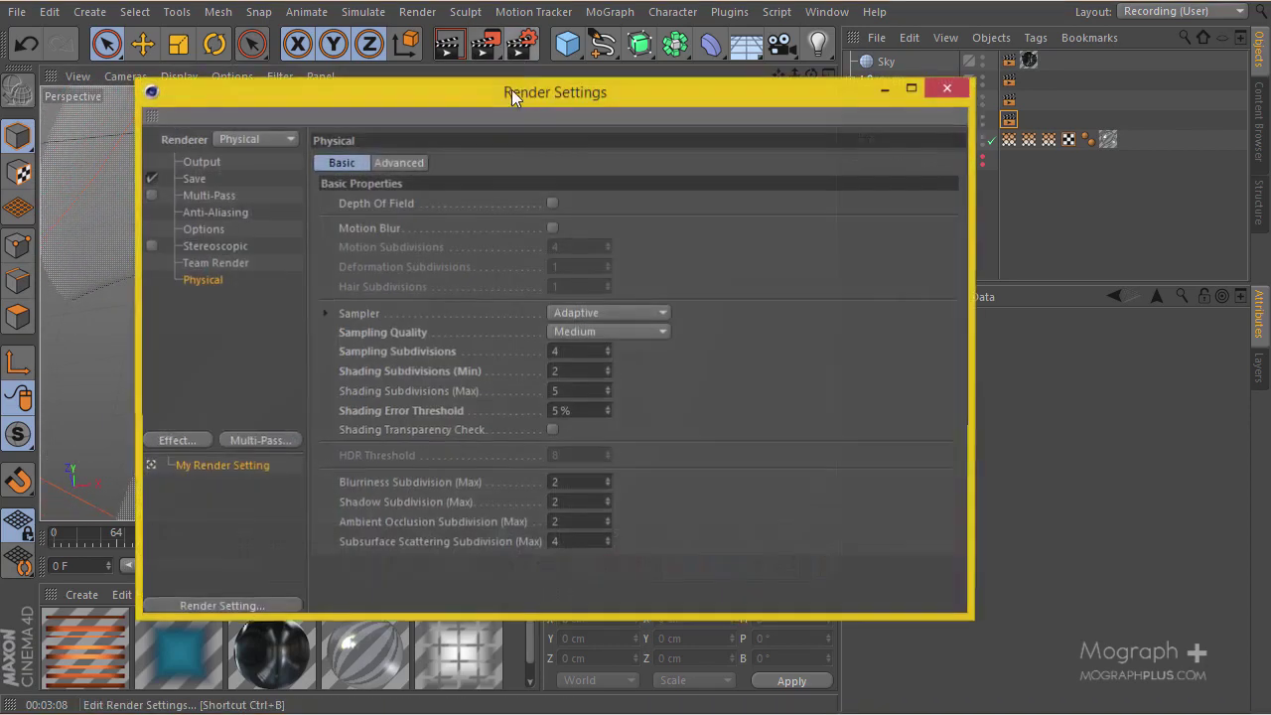
pyautogui.click(606, 332)
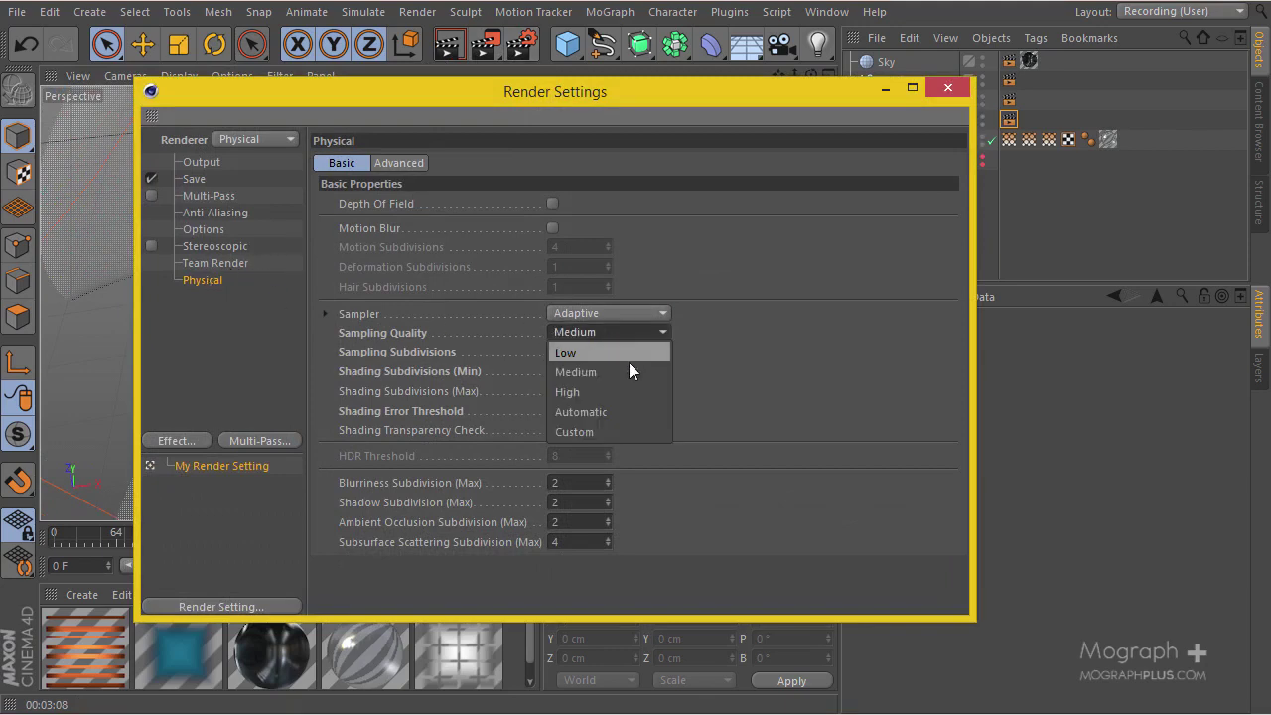
pyautogui.click(631, 352)
pyautogui.click(606, 365)
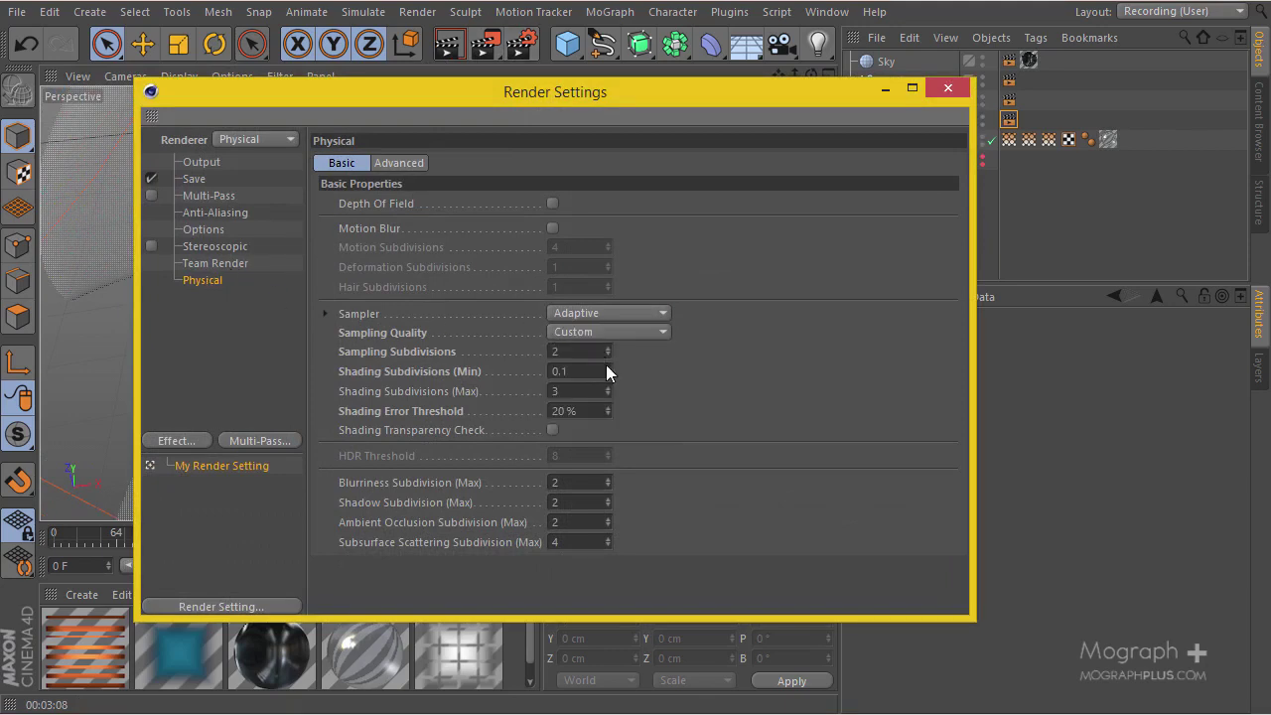
pyautogui.click(595, 354)
pyautogui.write('.5')
pyautogui.press('Return')
pyautogui.click(931, 93)
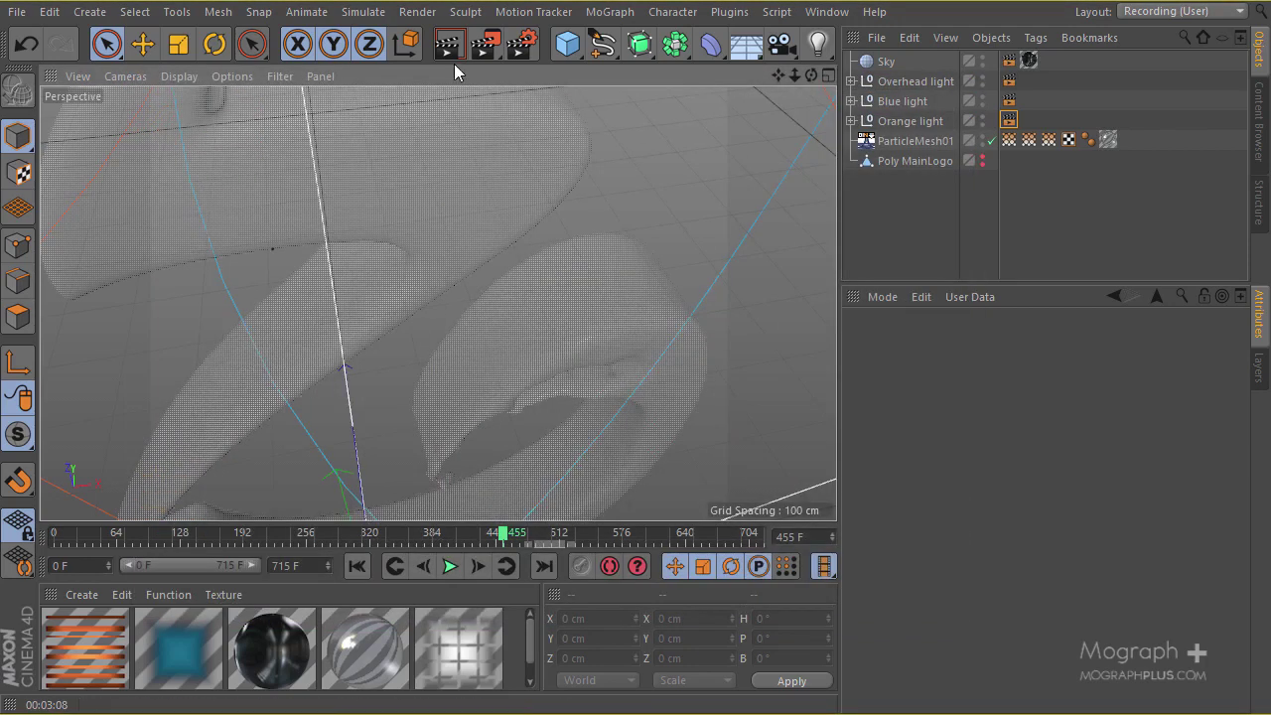